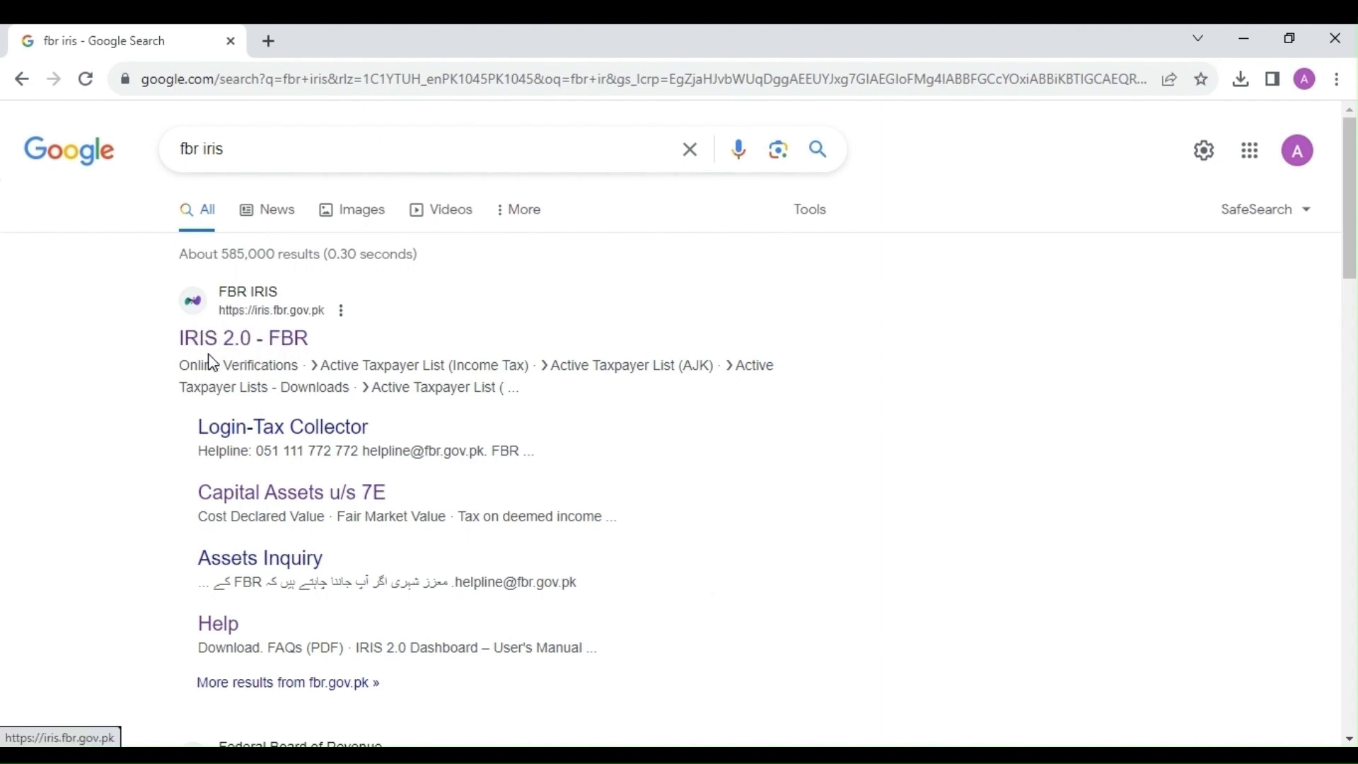
Step: Open IRIS 2.0 from the search results, dismiss the scam warning, and log in with the registration number and password
{"action": "left_click", "coordinate": [281, 345]}
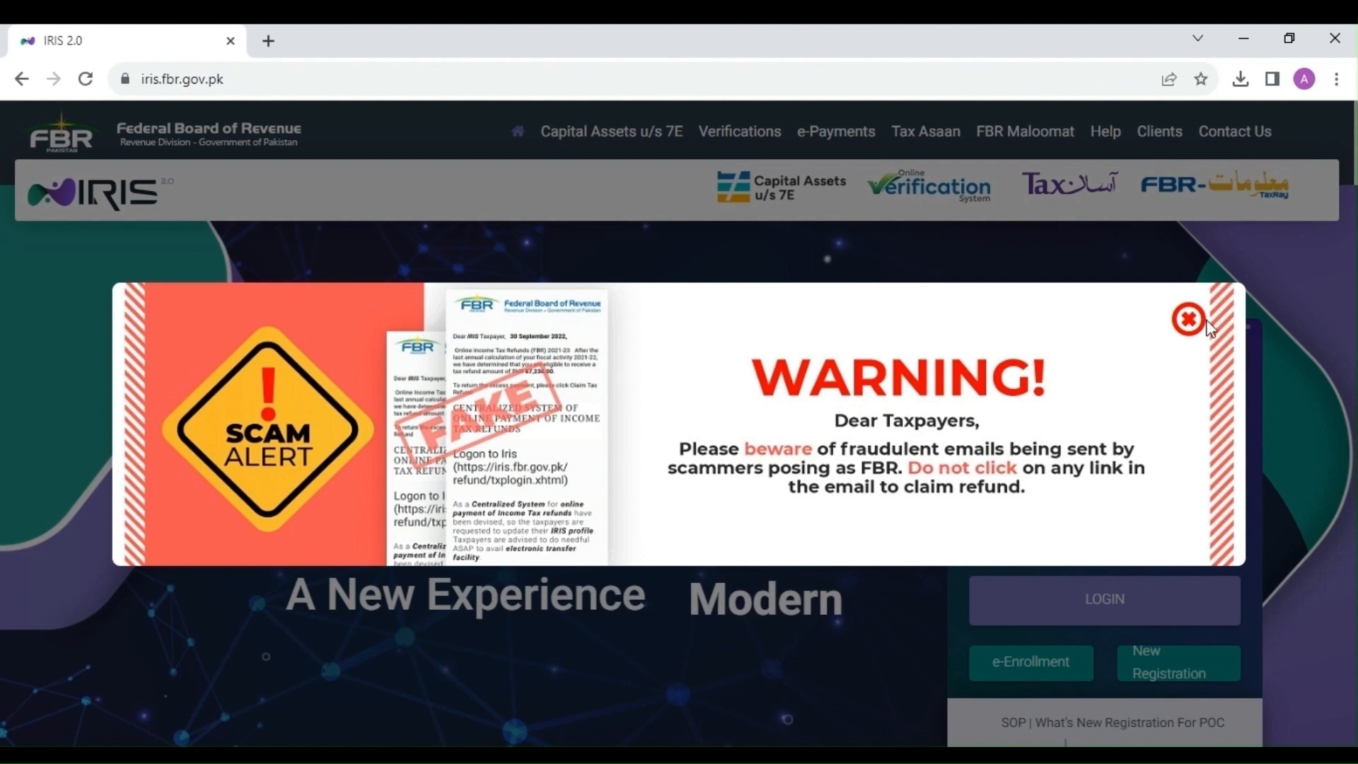
{"action": "left_click", "coordinate": [1189, 319]}
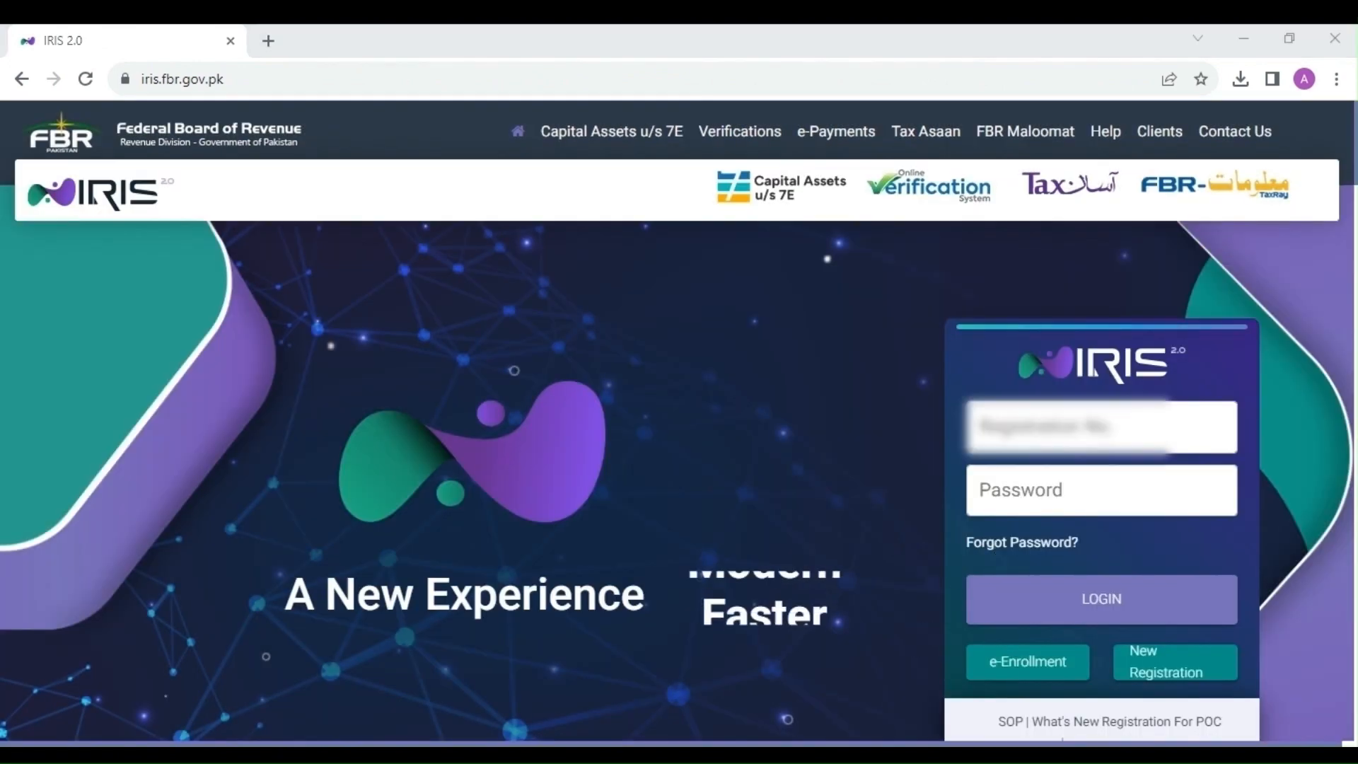
{"action": "left_click", "coordinate": [1093, 591]}
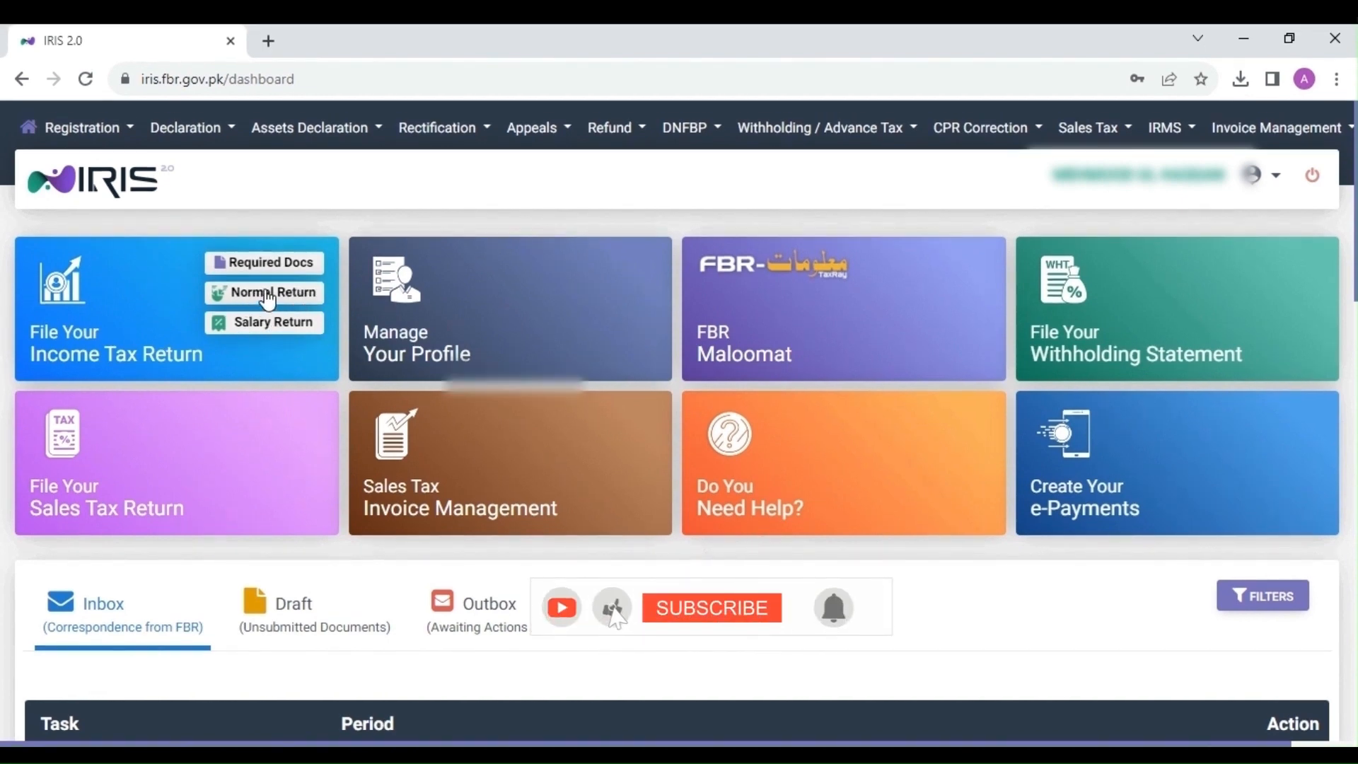
Step: Try a normal return for 01-JUL-2022 - 30-Jun-2023, then close the dialog pointing to the Inbox notice
{"action": "left_click", "coordinate": [266, 296]}
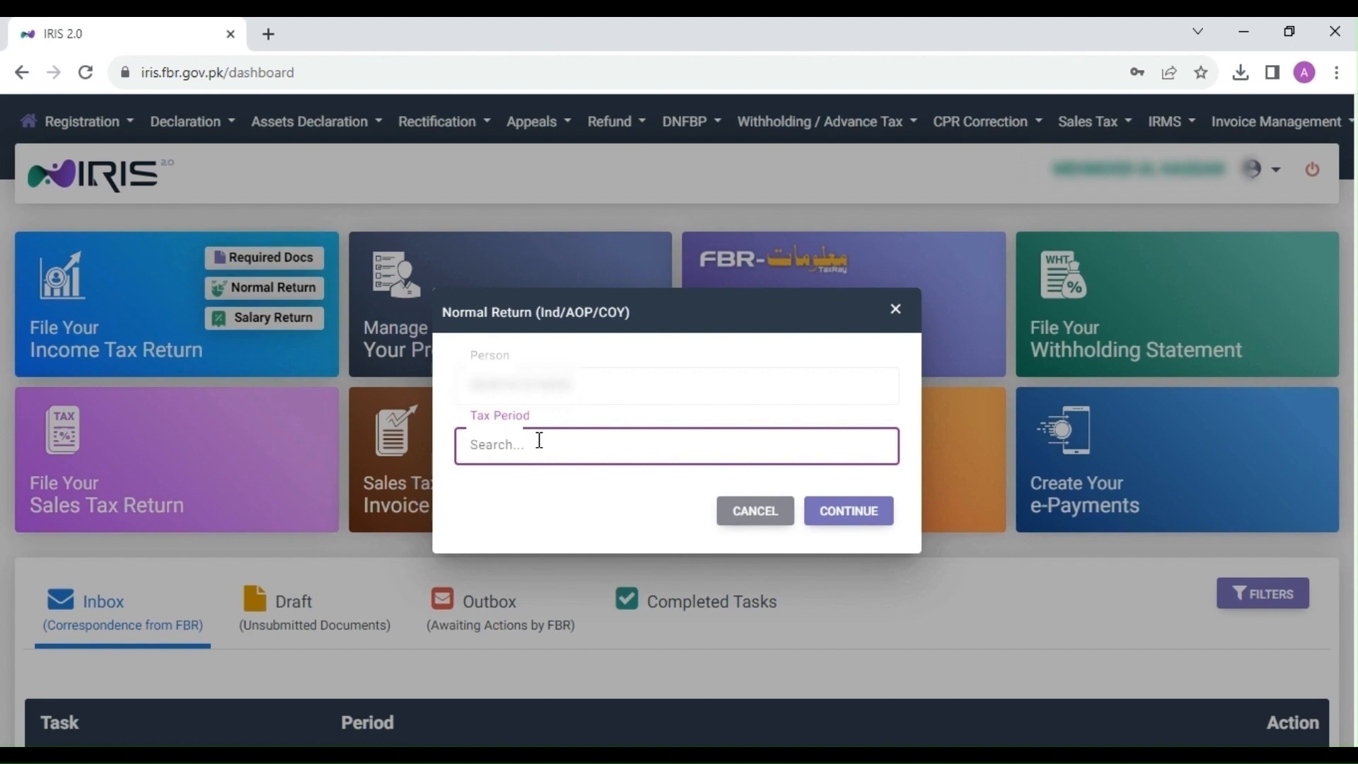
{"action": "type", "text": "2023"}
{"action": "left_click", "coordinate": [592, 495]}
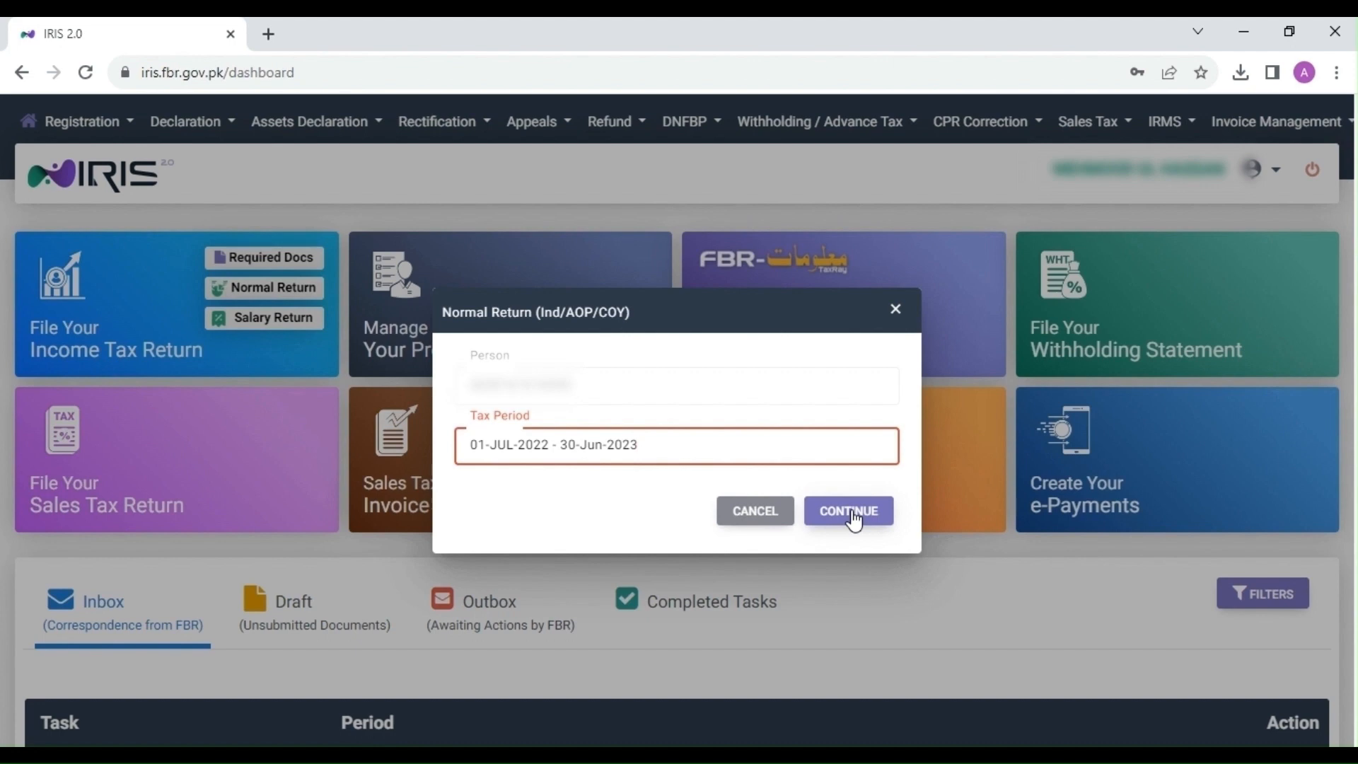
{"action": "left_click", "coordinate": [852, 514]}
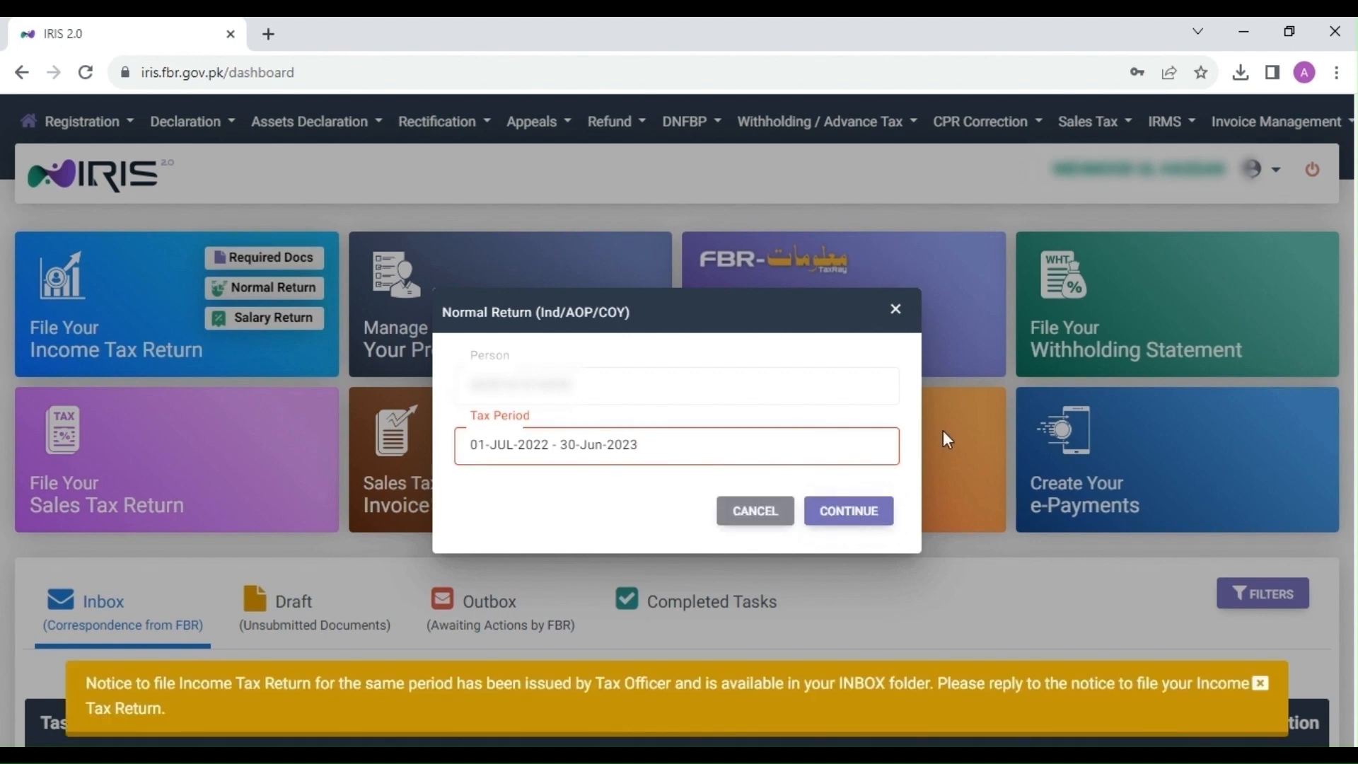
{"action": "left_click", "coordinate": [896, 310]}
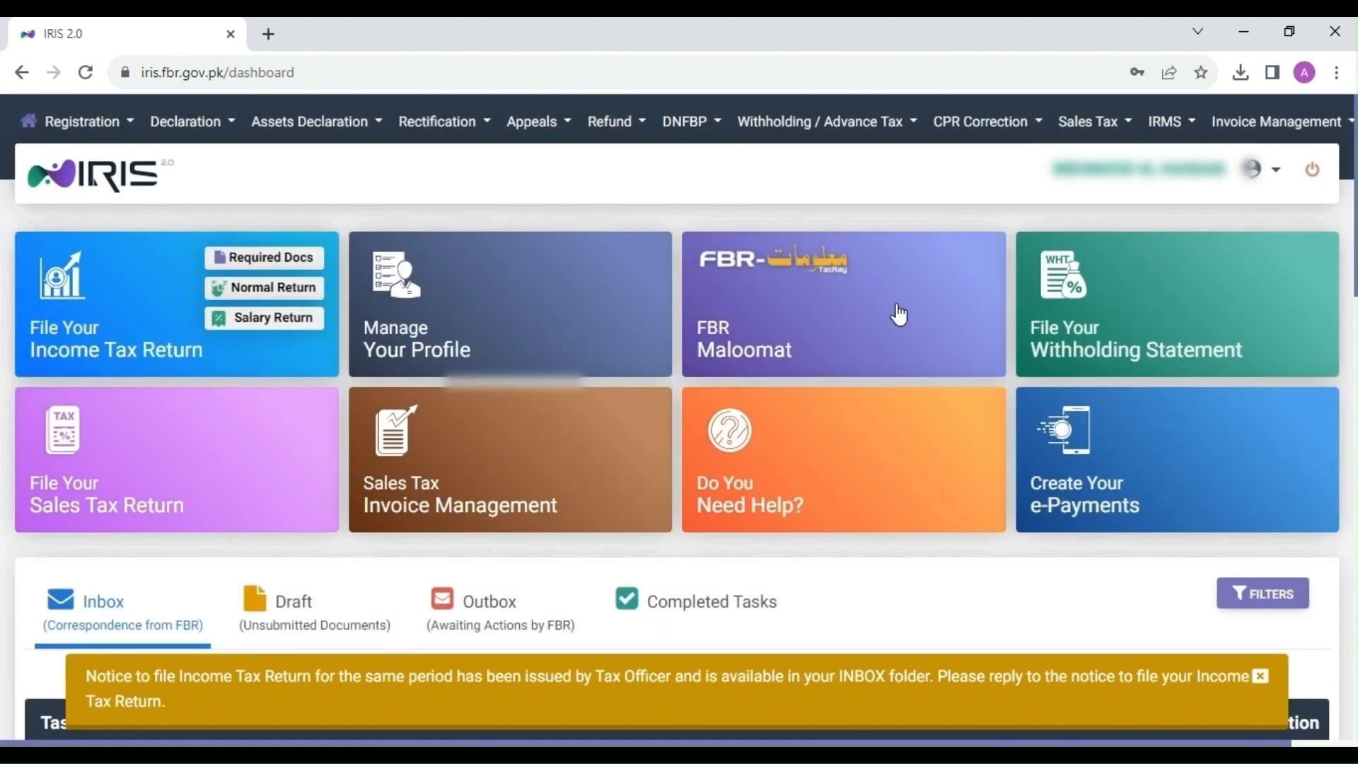
{"action": "scroll", "coordinate": [770, 521], "scroll_direction": "down", "scroll_amount": 5}
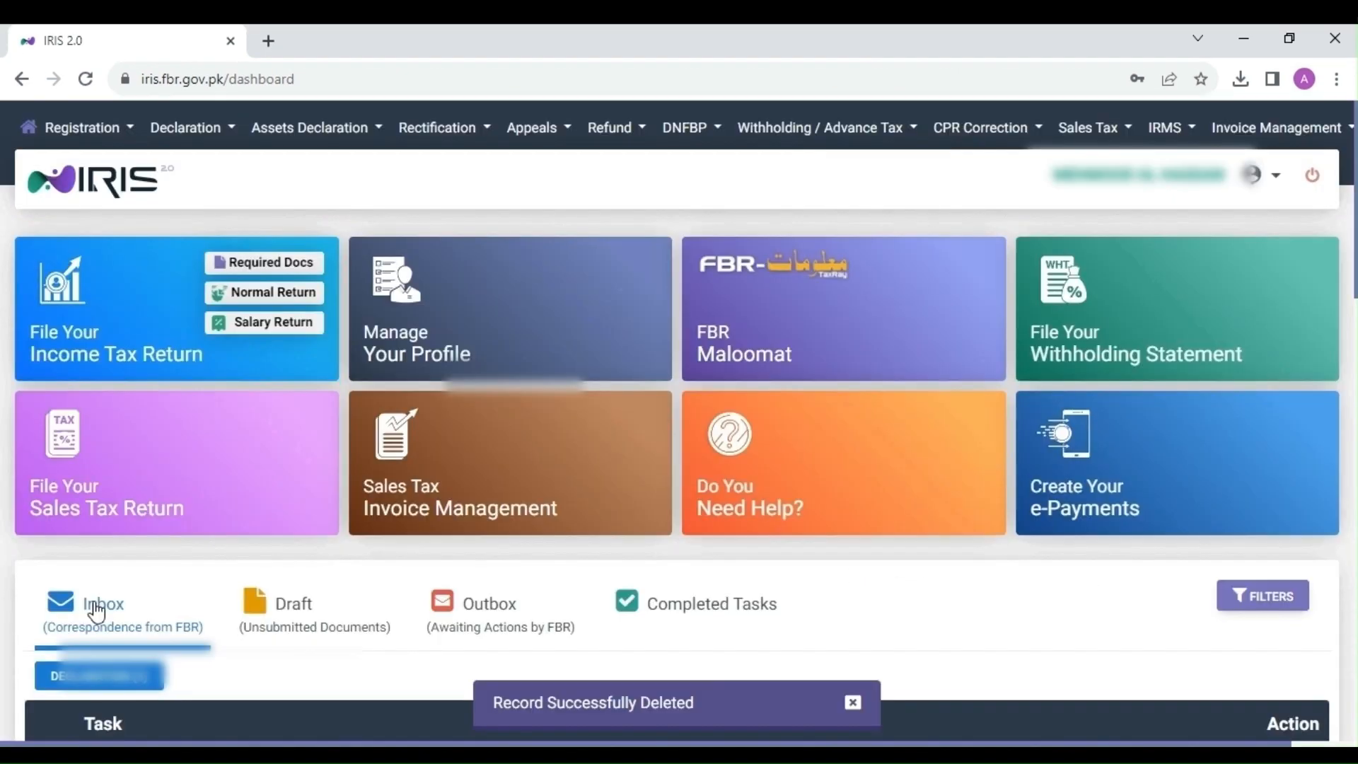
Step: Reply to the 114(4) notice in the Inbox and select Task ID 2113 for tax year 2023
{"action": "scroll", "coordinate": [170, 622], "scroll_direction": "down", "scroll_amount": 2}
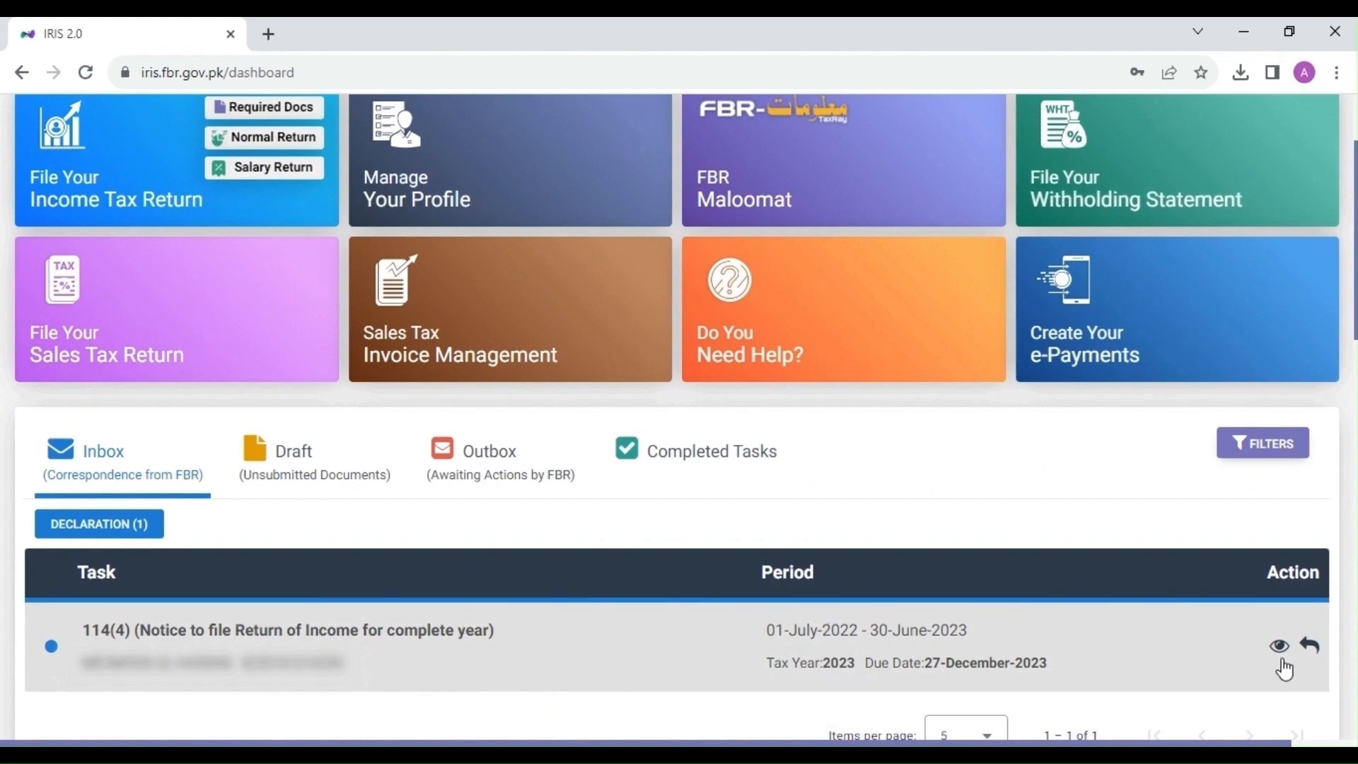
{"action": "left_click", "coordinate": [1317, 648]}
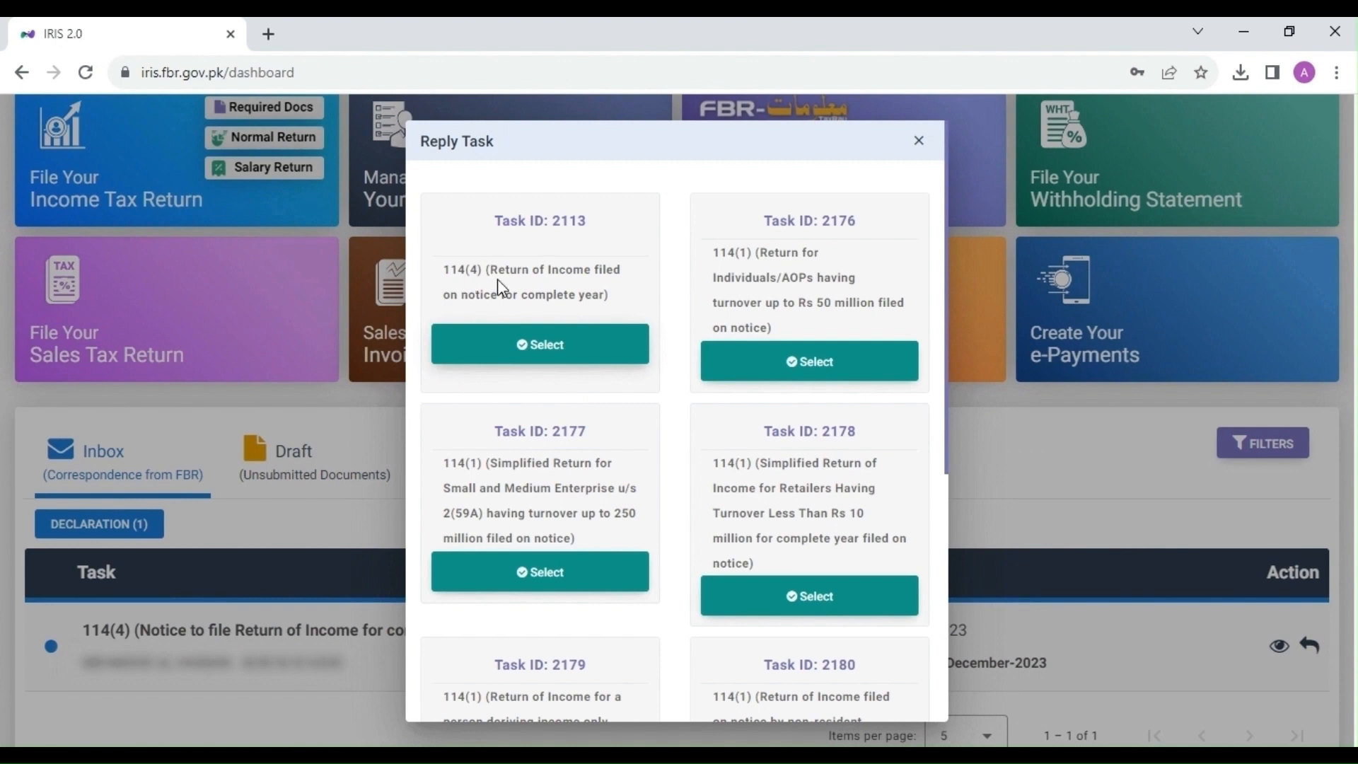
{"action": "left_click", "coordinate": [516, 343]}
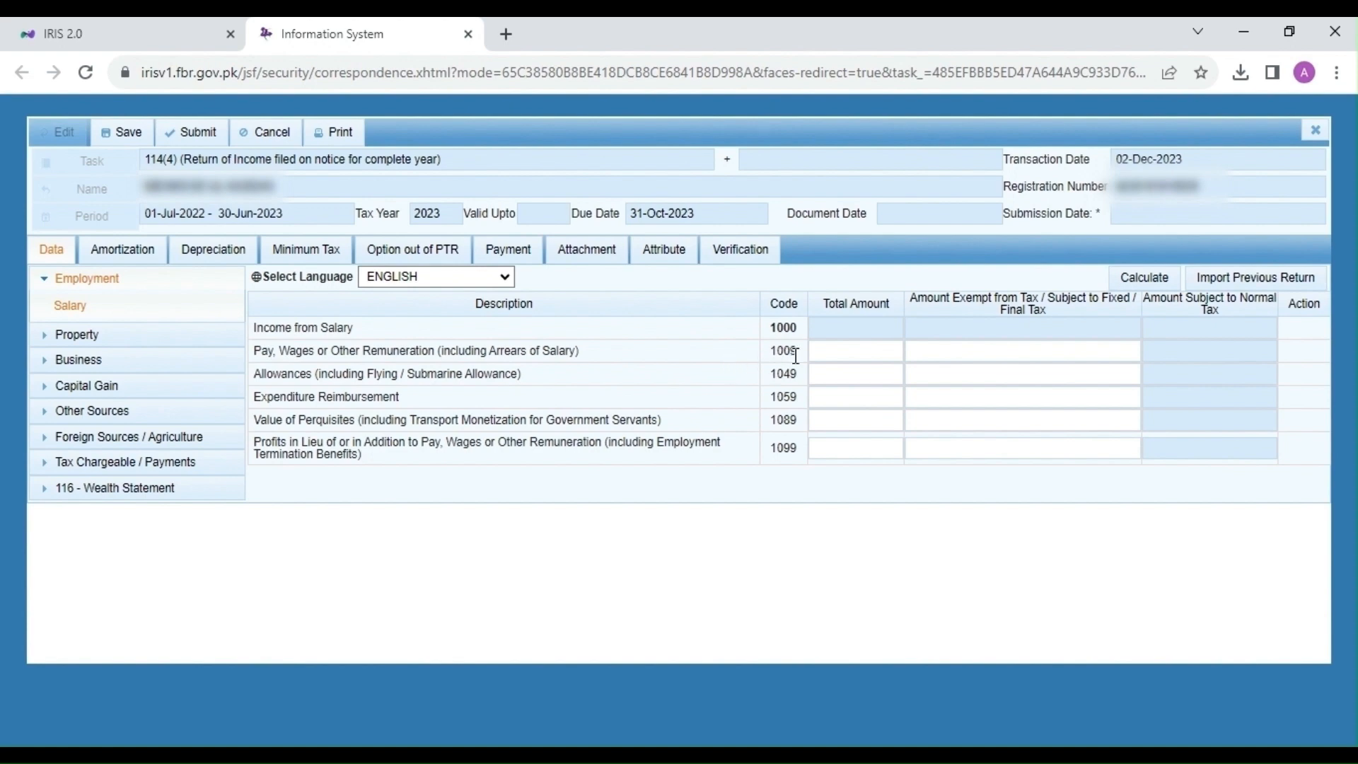
Step: Enter 5,156,522 as the salary pay total in row 1009 and recalculate
{"action": "left_click", "coordinate": [825, 352]}
{"action": "type", "text": "5156522"}
{"action": "left_click", "coordinate": [1146, 280]}
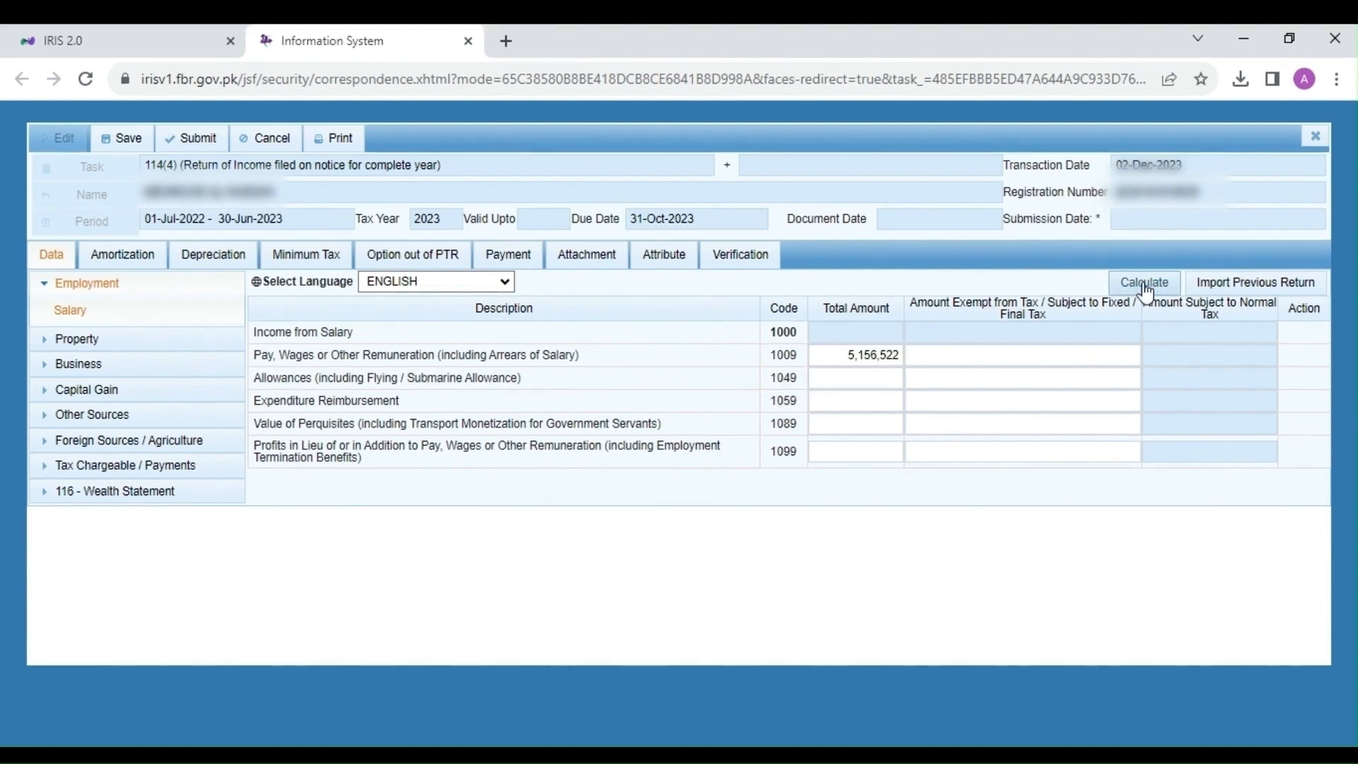
{"action": "left_click", "coordinate": [1147, 283]}
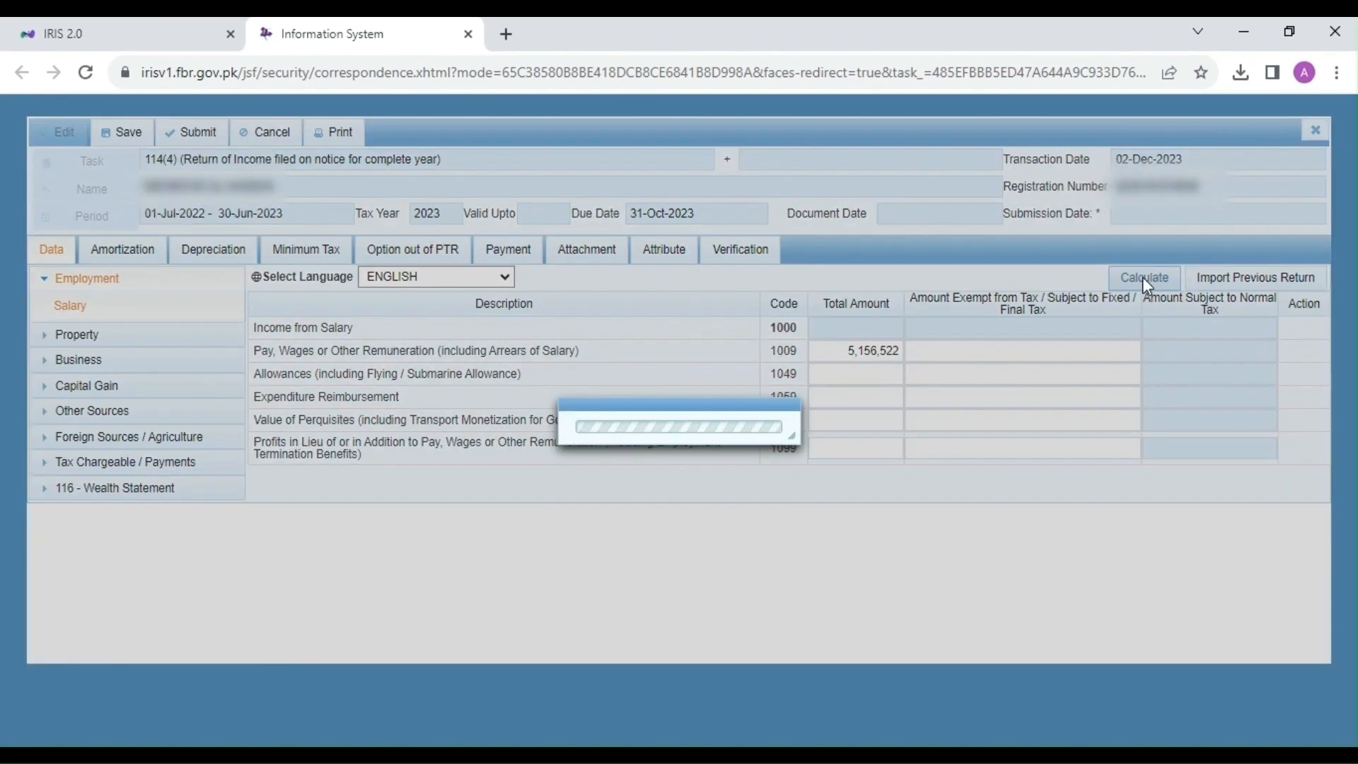
Step: Put 25,000 as both total and exempt Expenditure Reimbursement in row 1059 and recalculate
{"action": "left_click_drag", "start_coordinate": [254, 400], "coordinate": [327, 406]}
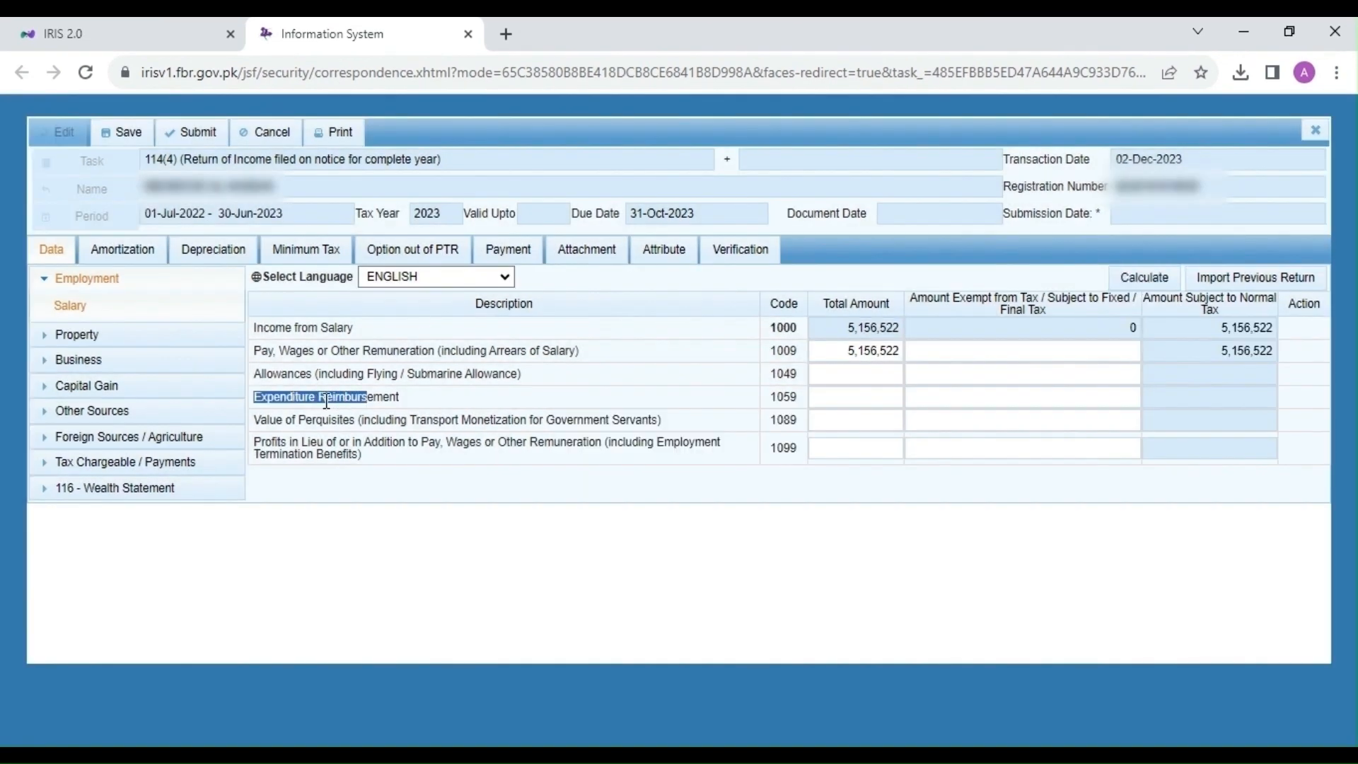
{"action": "left_click", "coordinate": [412, 401]}
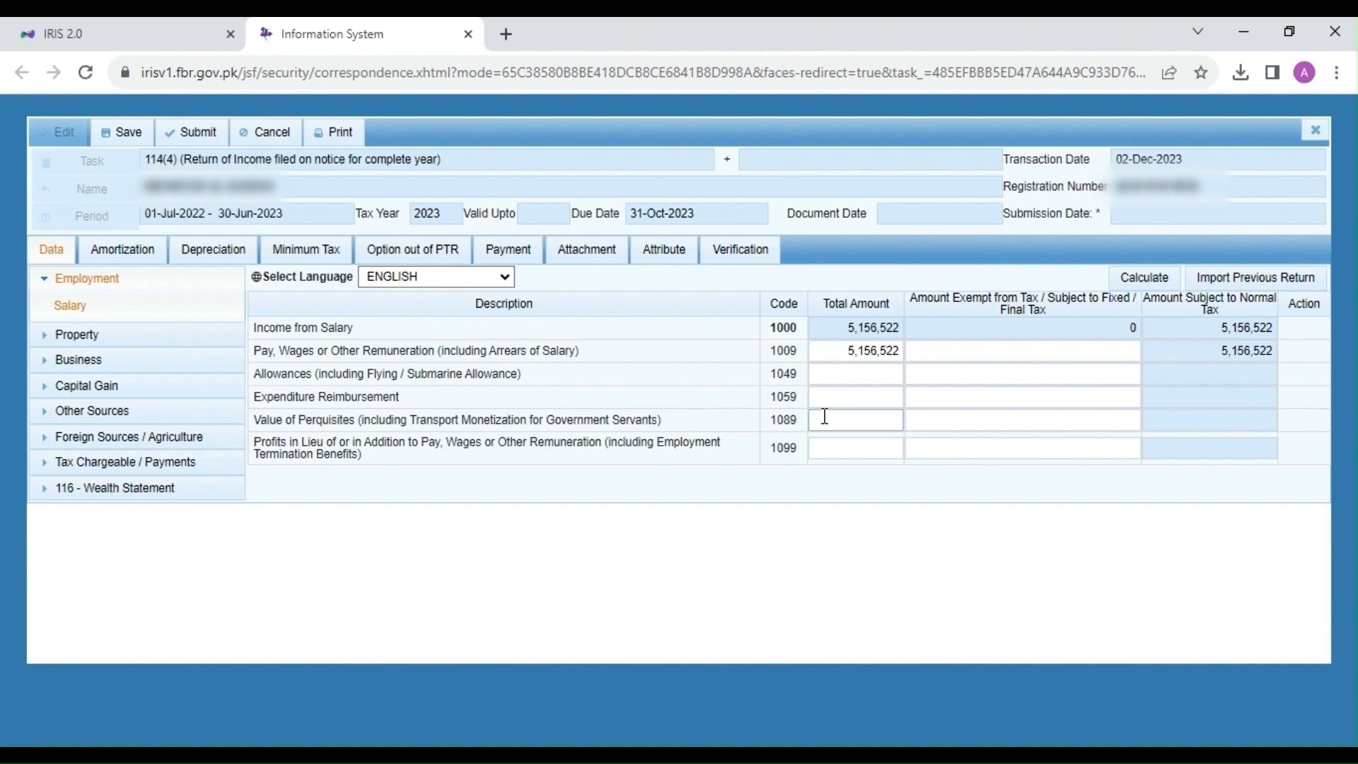
{"action": "left_click", "coordinate": [842, 398]}
{"action": "left_click", "coordinate": [962, 402]}
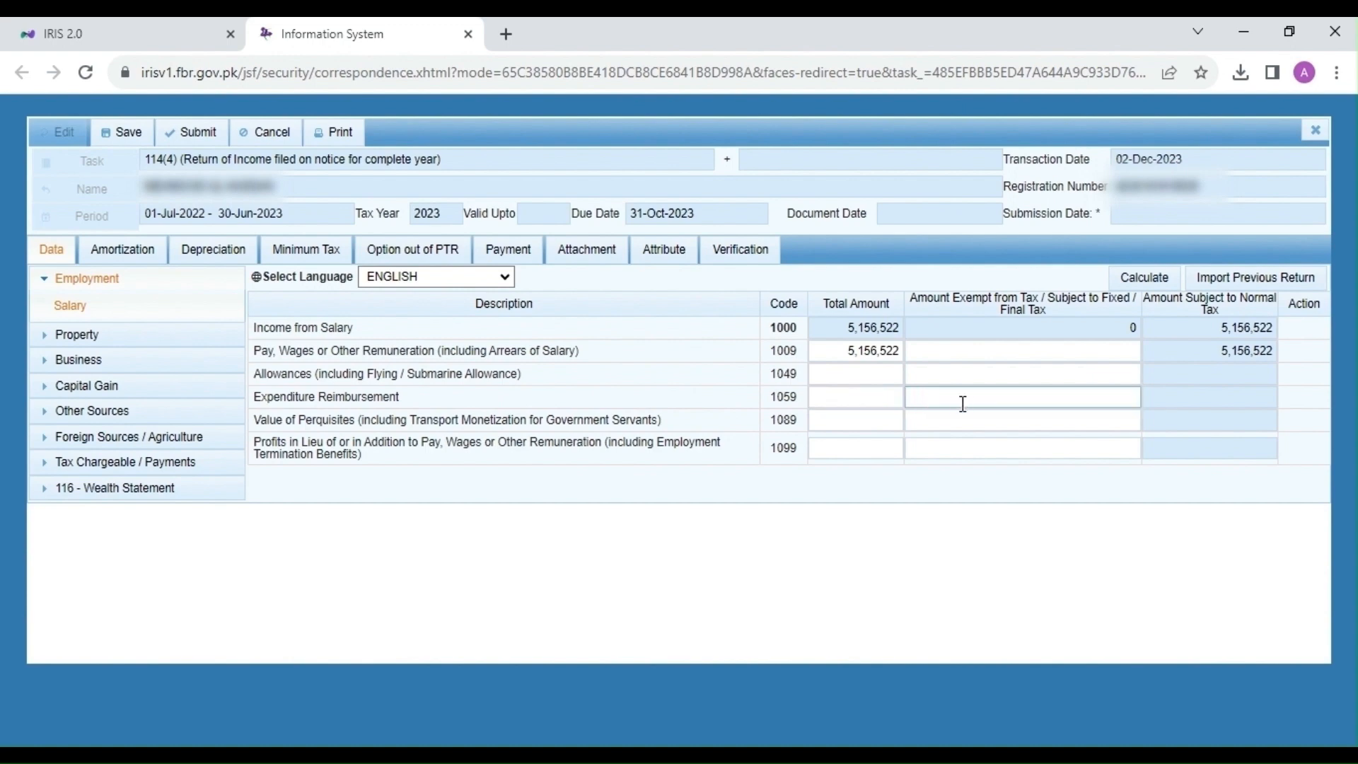
{"action": "left_click", "coordinate": [890, 398]}
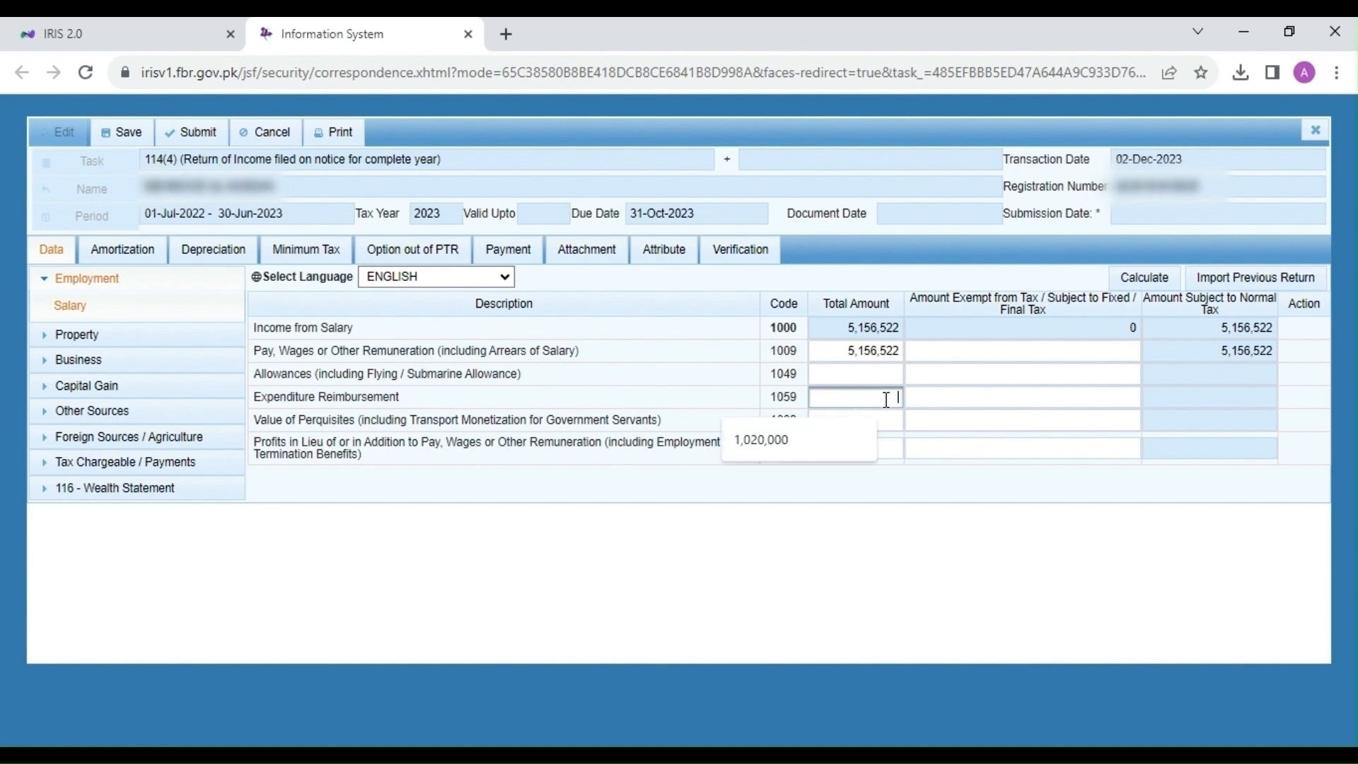
{"action": "type", "text": "25000"}
{"action": "double_click", "coordinate": [886, 399]}
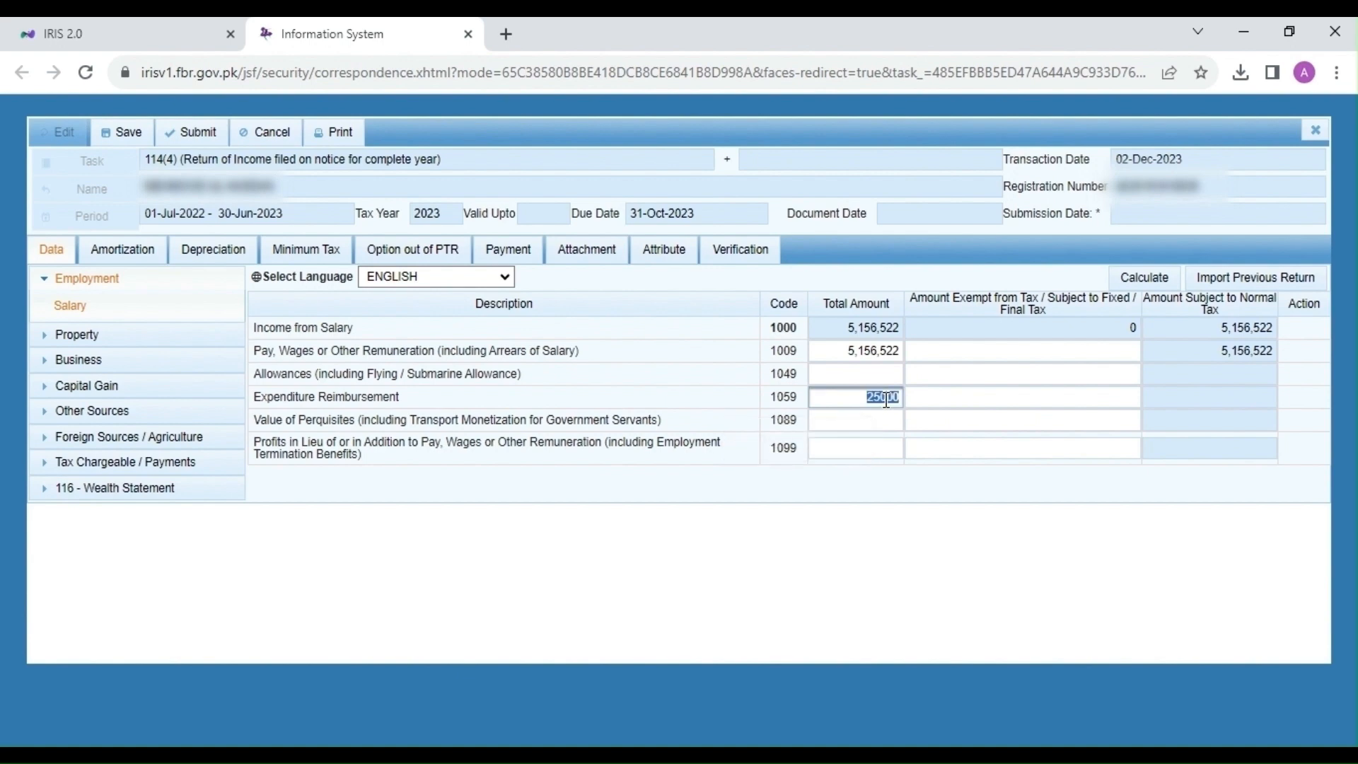
{"action": "key", "text": "ctrl+c"}
{"action": "key", "text": "Tab"}
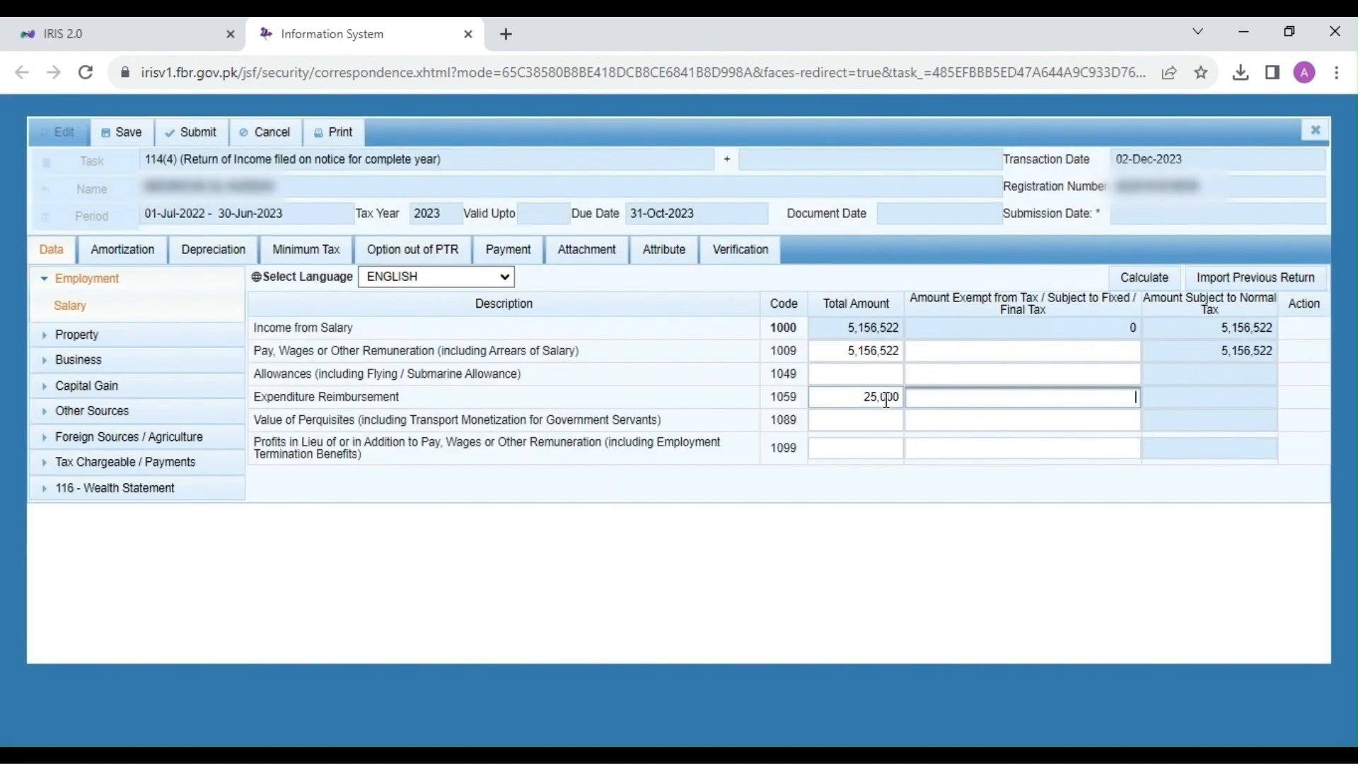
{"action": "key", "text": "ctrl+v"}
{"action": "left_click", "coordinate": [1016, 526]}
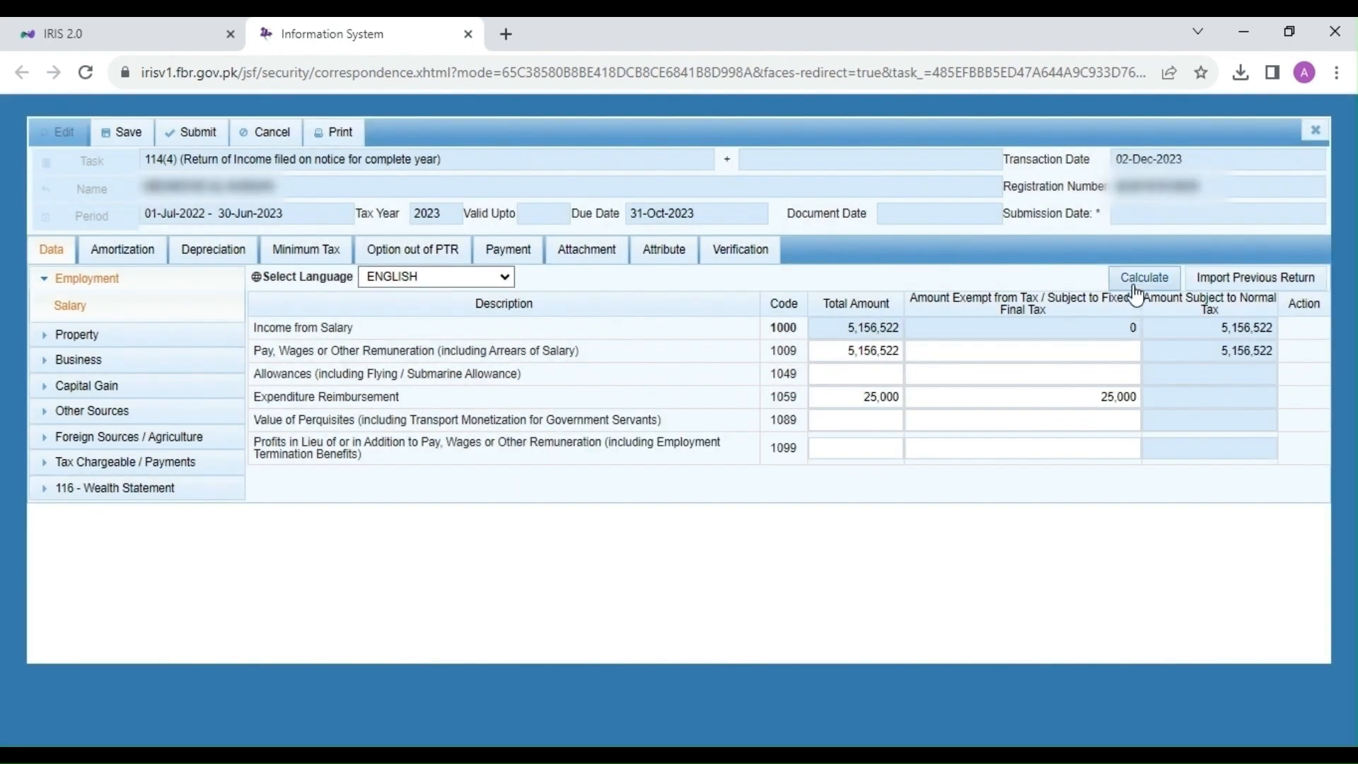
{"action": "left_click", "coordinate": [1136, 287]}
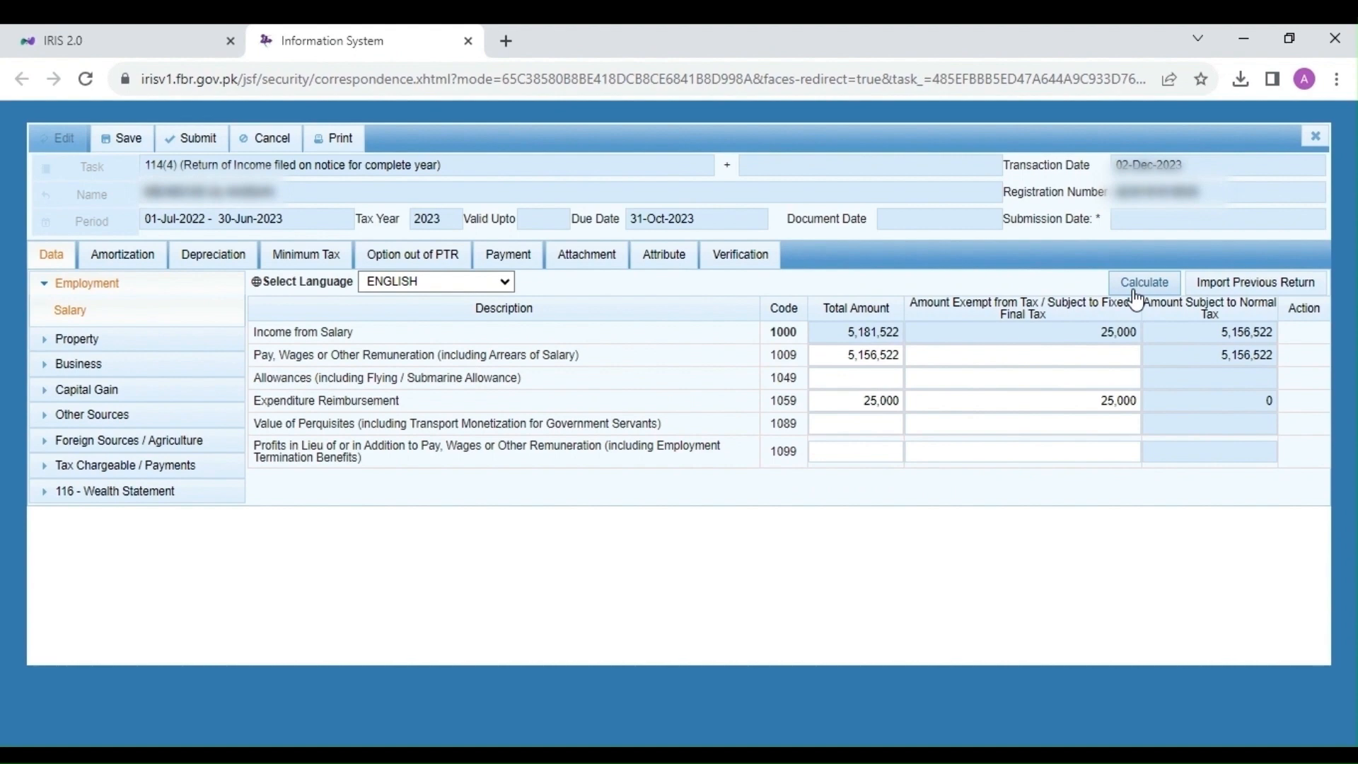
Step: Clear the 25,000 reimbursement from row 1059's exempt and total amounts and recalculate
{"action": "left_click_drag", "start_coordinate": [1097, 405], "coordinate": [1140, 406]}
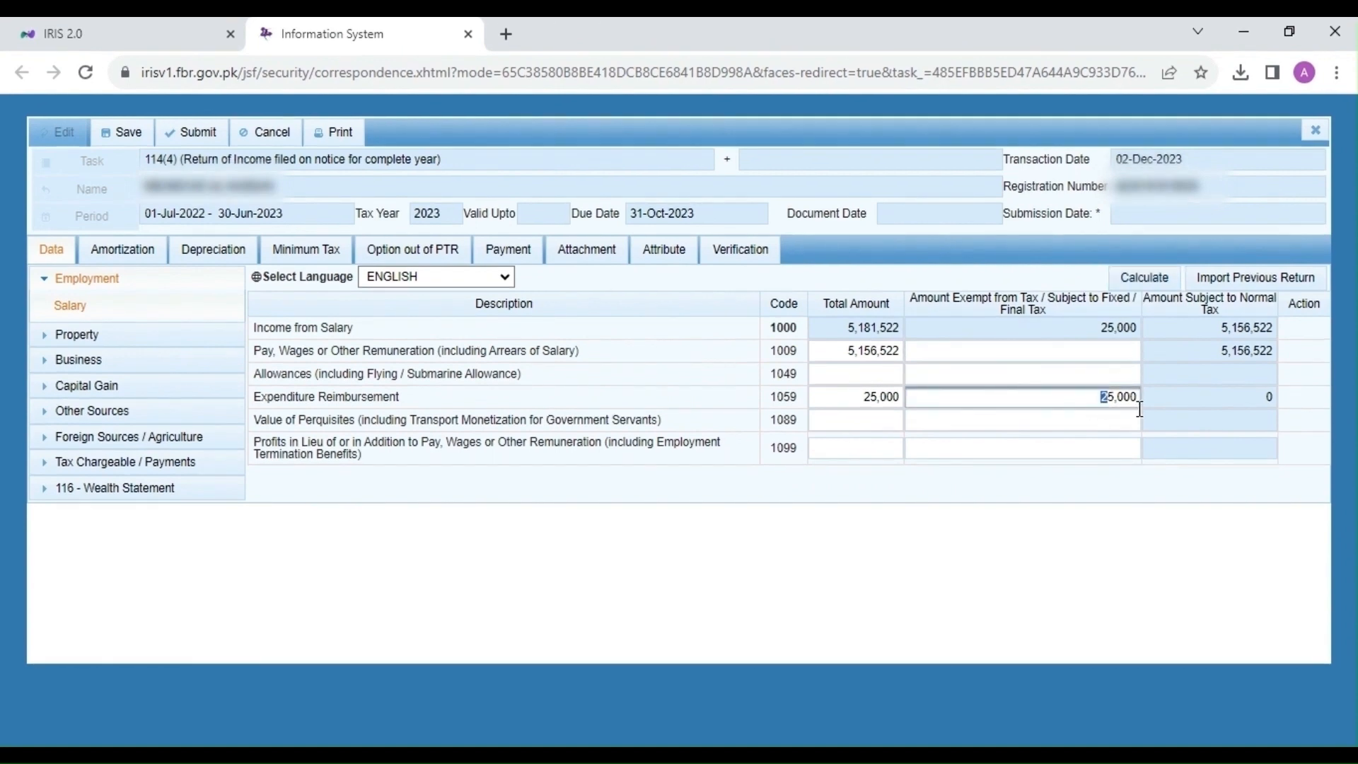
{"action": "key", "text": "BackSpace"}
{"action": "key", "text": "shift+Tab"}
{"action": "key", "text": "BackSpace"}
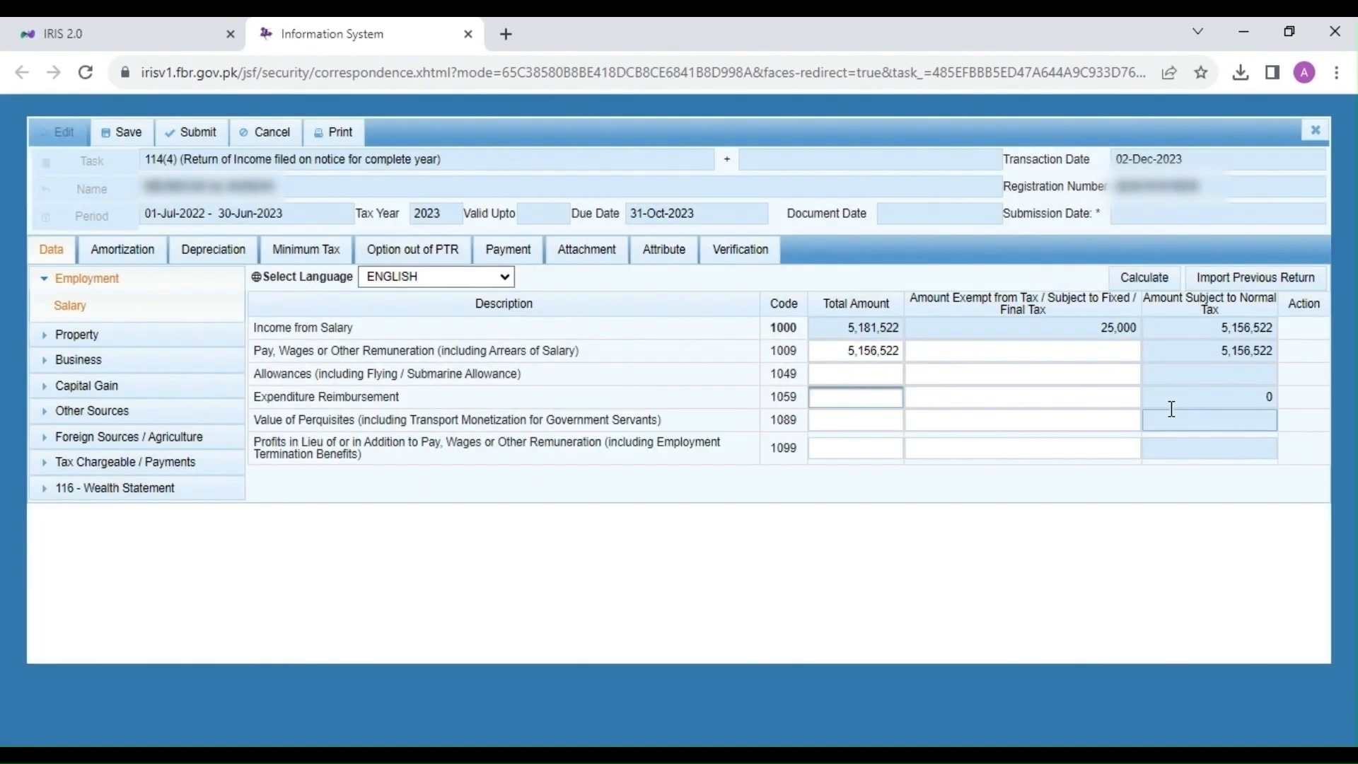
{"action": "left_click", "coordinate": [1148, 279]}
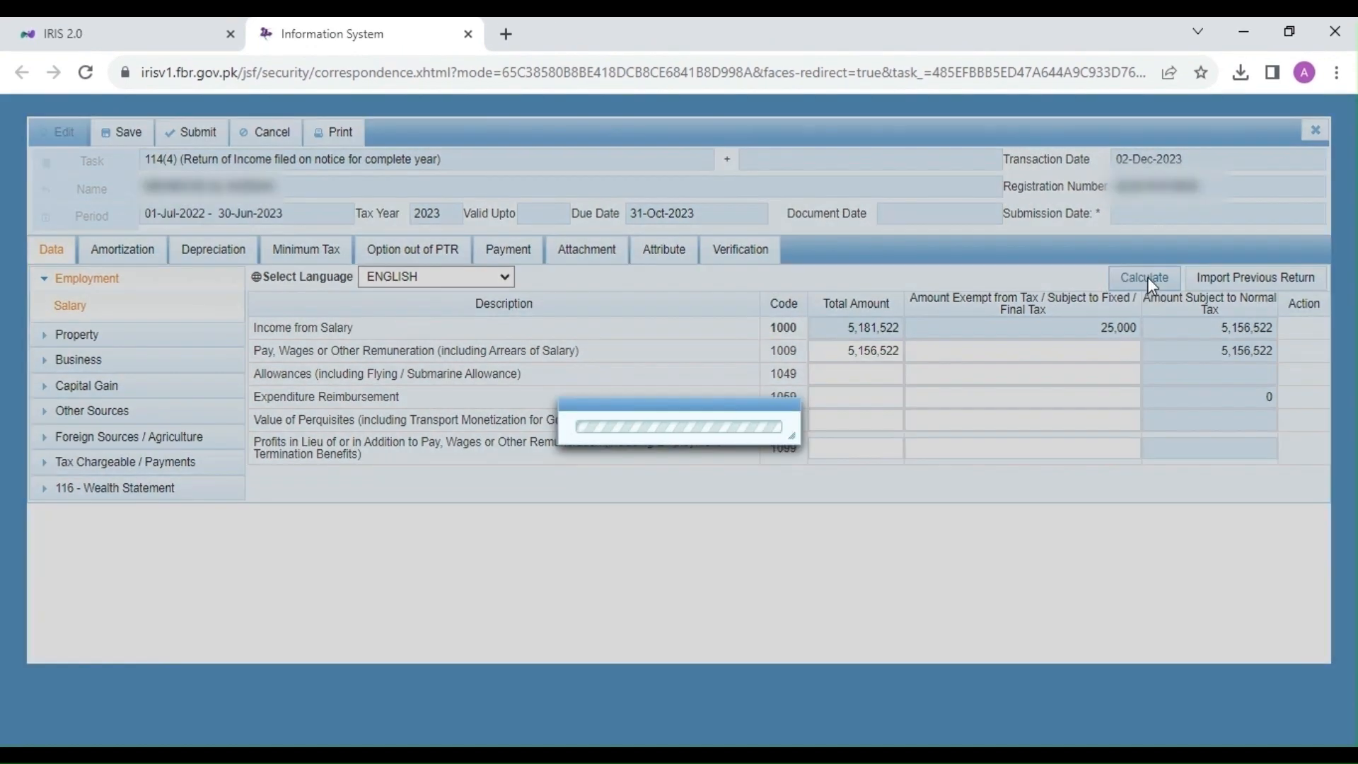
Step: View the Property receipts schedule without adding rent, then collapse Property and expand Tax Chargeable / Payments
{"action": "left_click", "coordinate": [116, 341]}
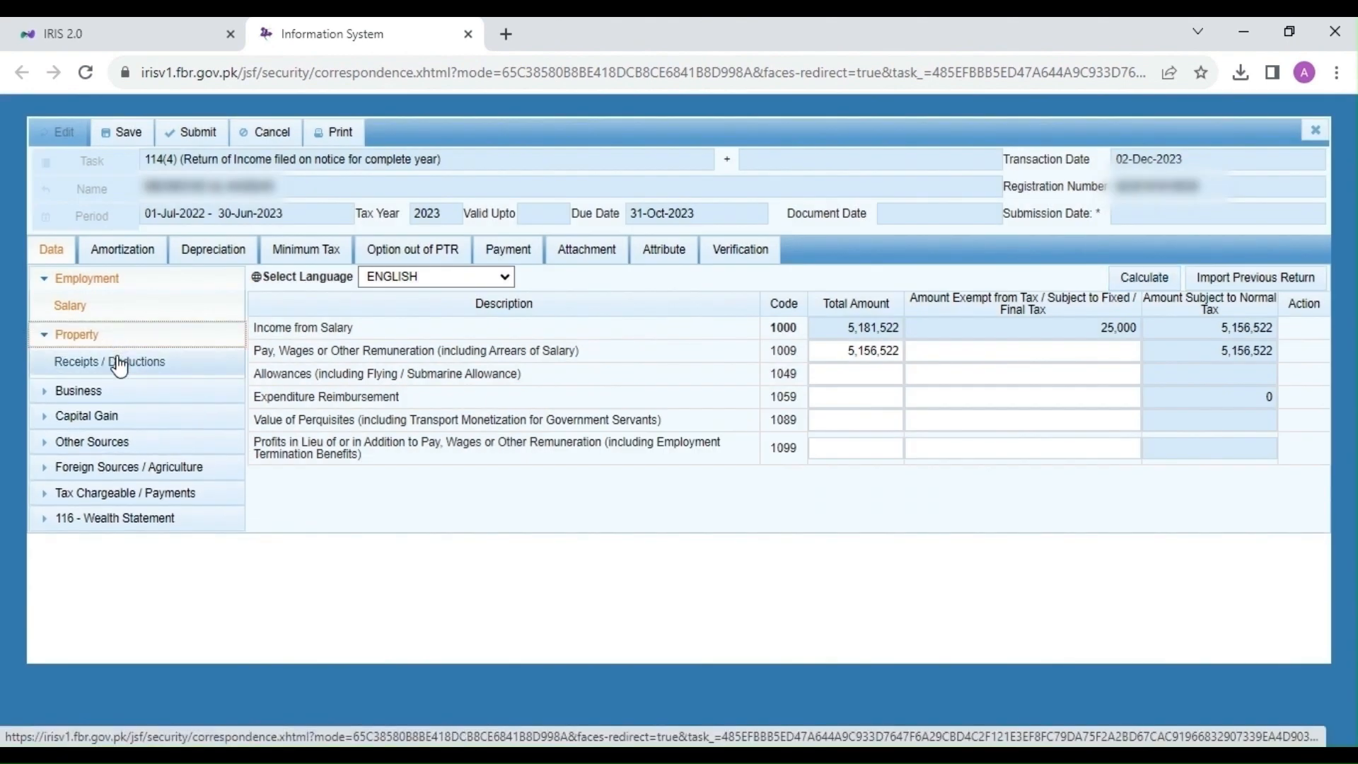
{"action": "left_click", "coordinate": [120, 363]}
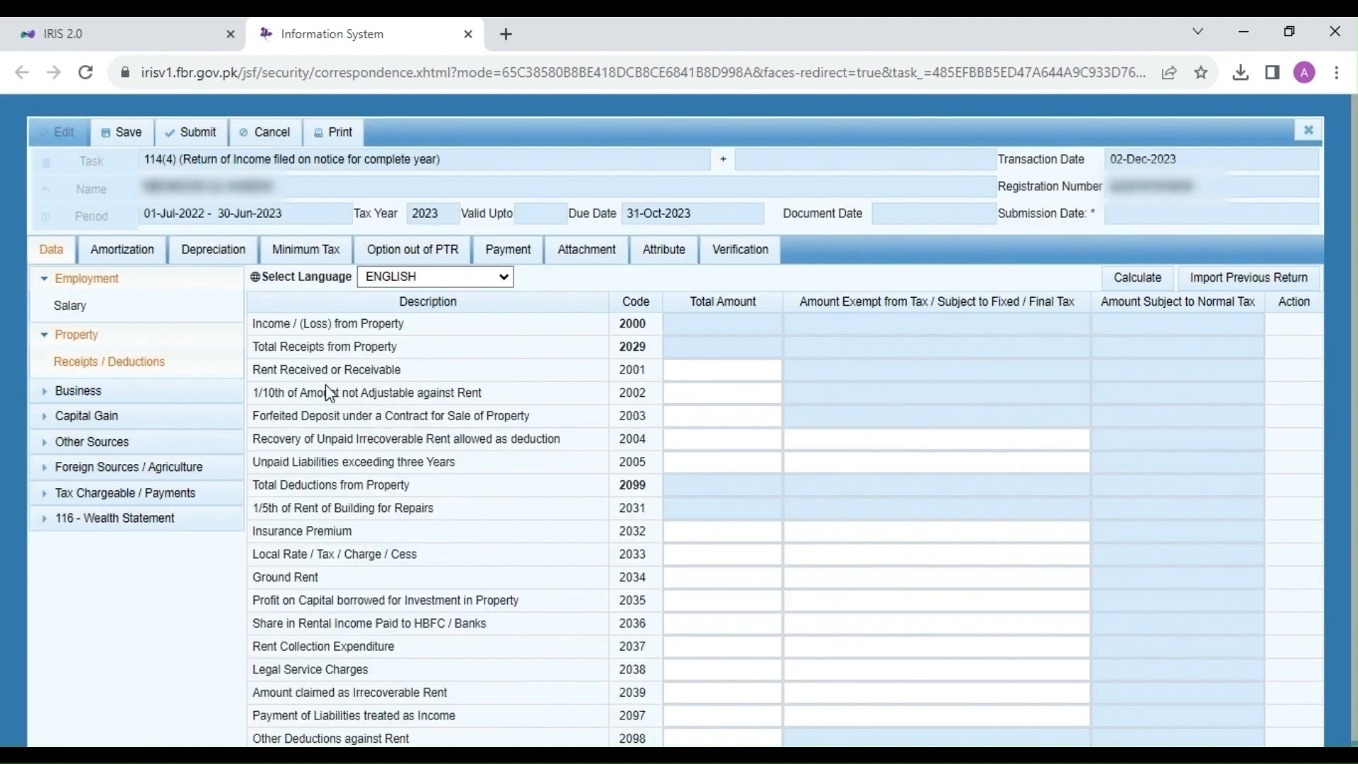
{"action": "left_click_drag", "start_coordinate": [315, 369], "coordinate": [384, 369]}
{"action": "left_click", "coordinate": [683, 368]}
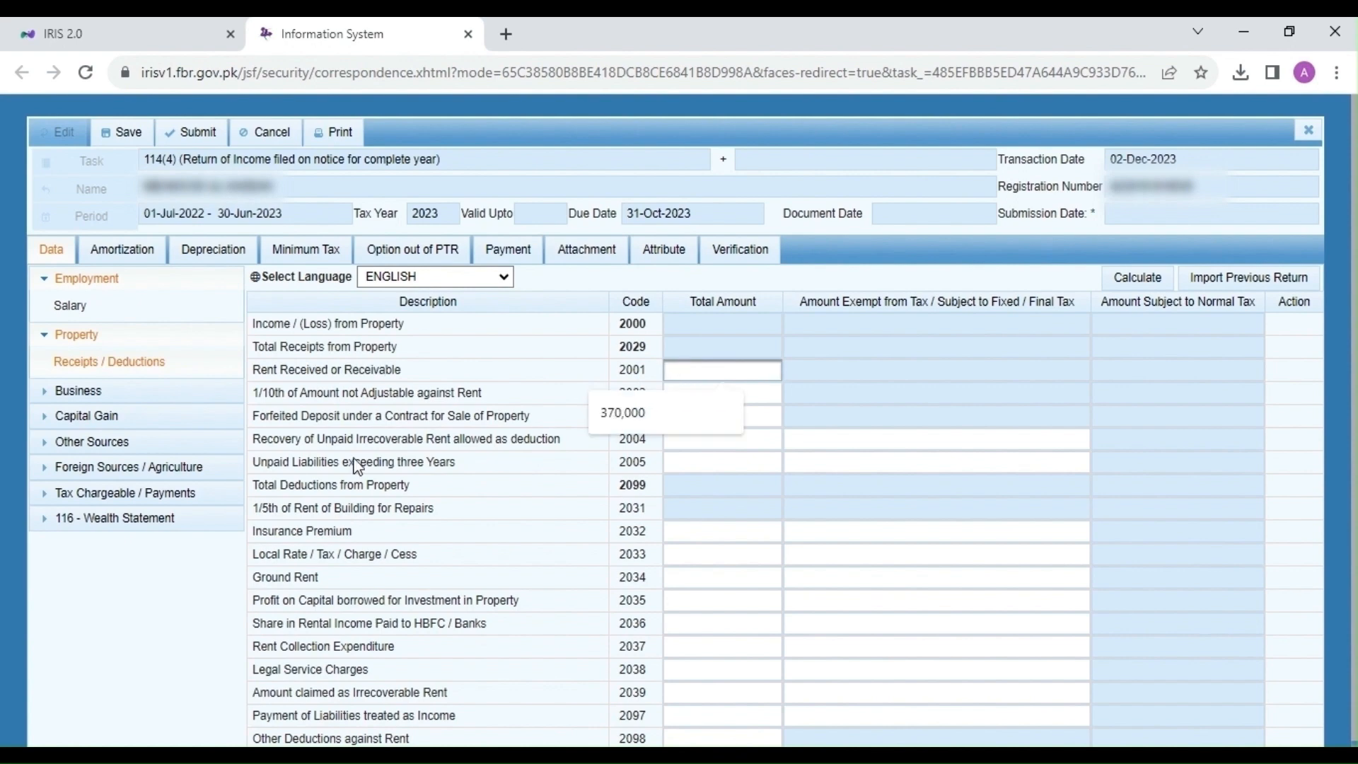
{"action": "left_click", "coordinate": [388, 390]}
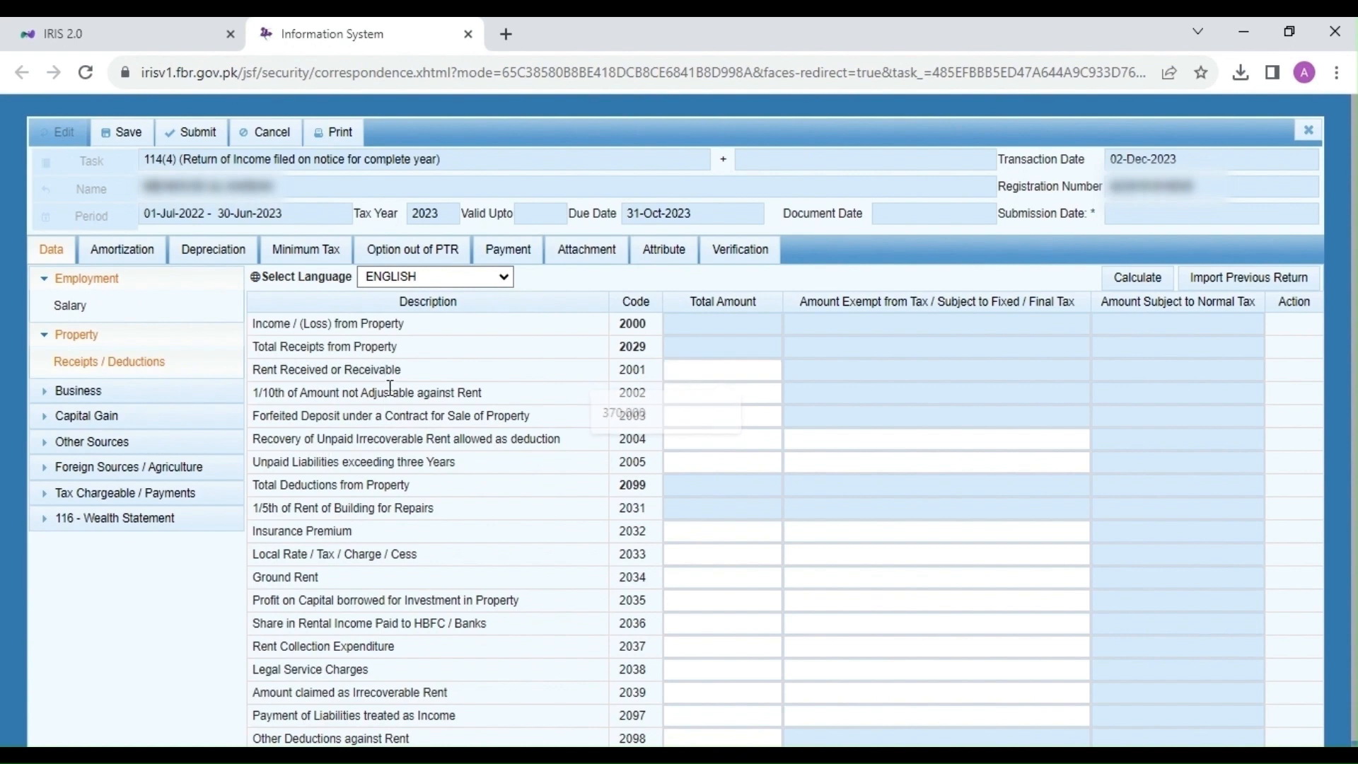
{"action": "left_click", "coordinate": [44, 334]}
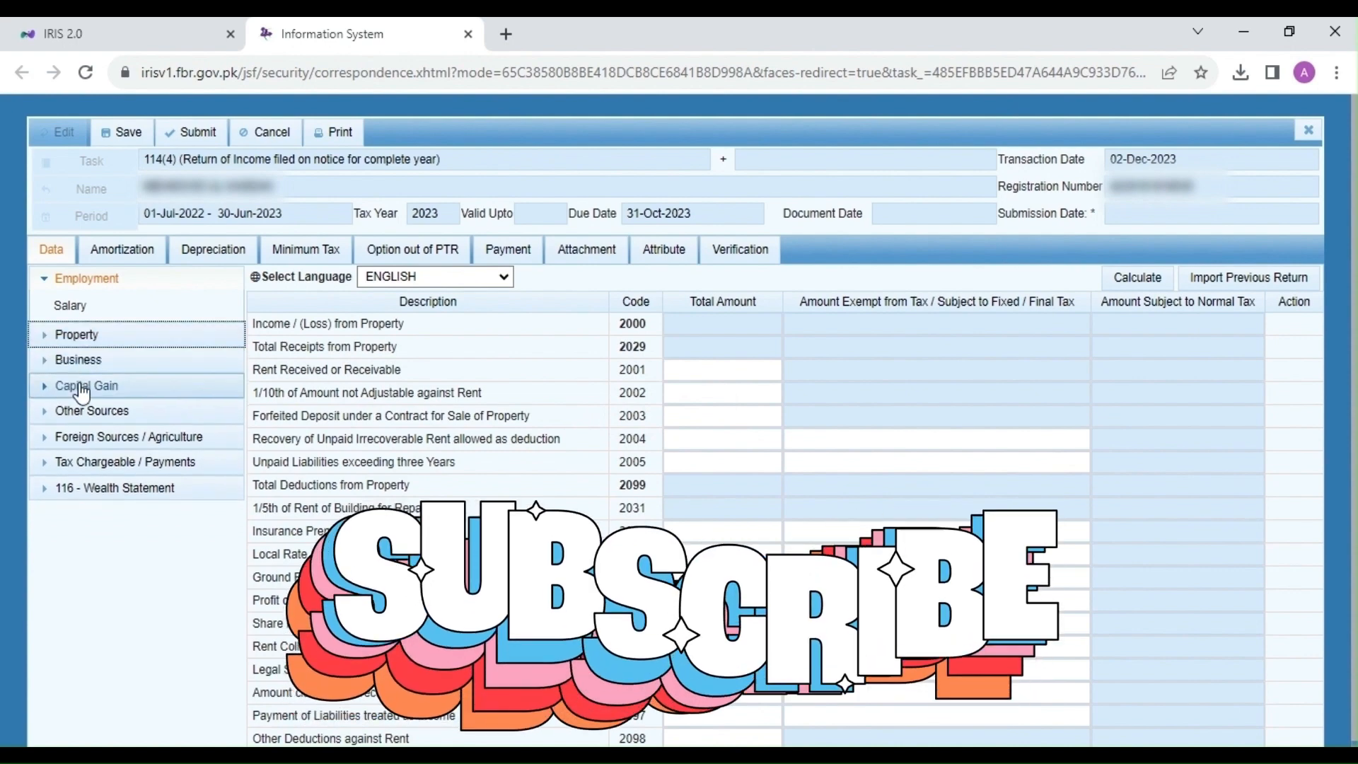
{"action": "left_click", "coordinate": [124, 464]}
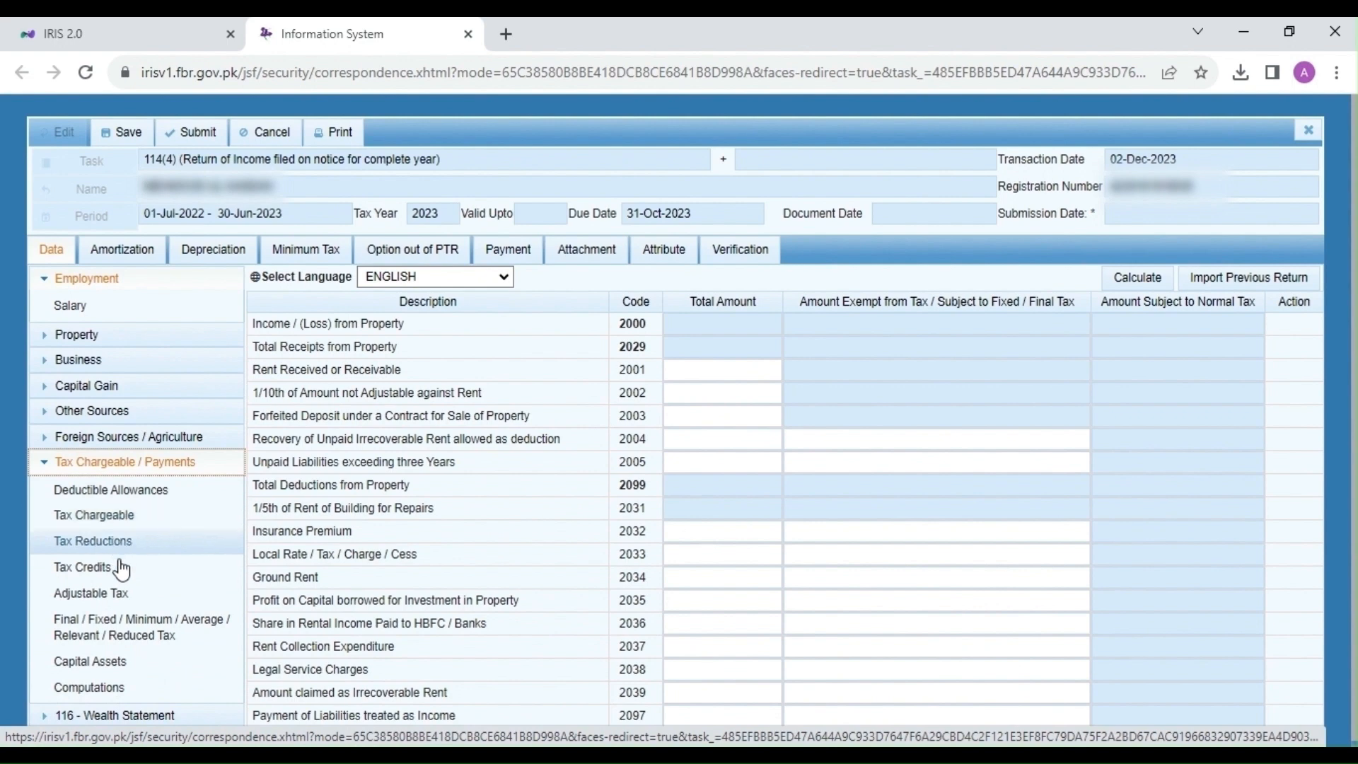
Step: On the Adjustable Tax schedule, delete the 5,268,803 salary receipts amount
{"action": "left_click", "coordinate": [105, 593]}
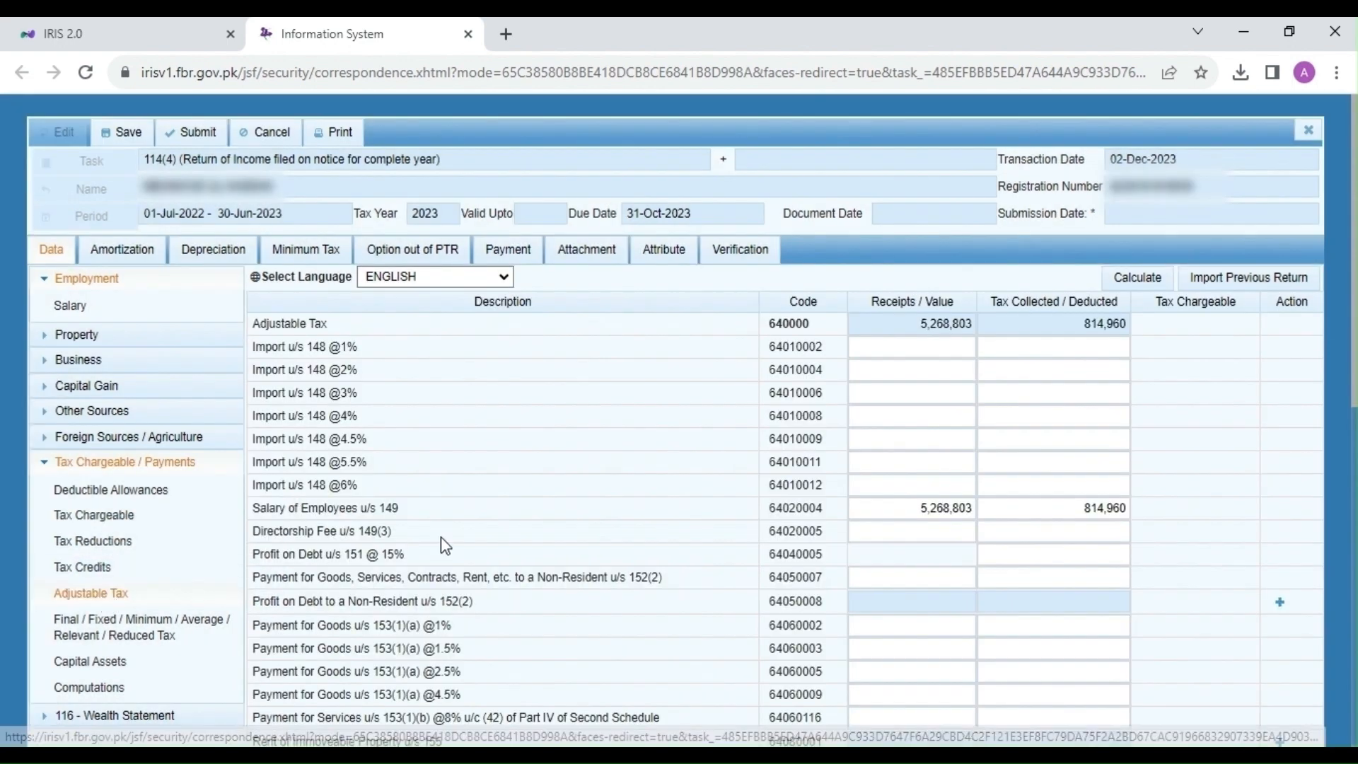
{"action": "scroll", "coordinate": [960, 514], "scroll_direction": "down", "scroll_amount": 1}
{"action": "scroll", "coordinate": [963, 515], "scroll_direction": "down", "scroll_amount": 1}
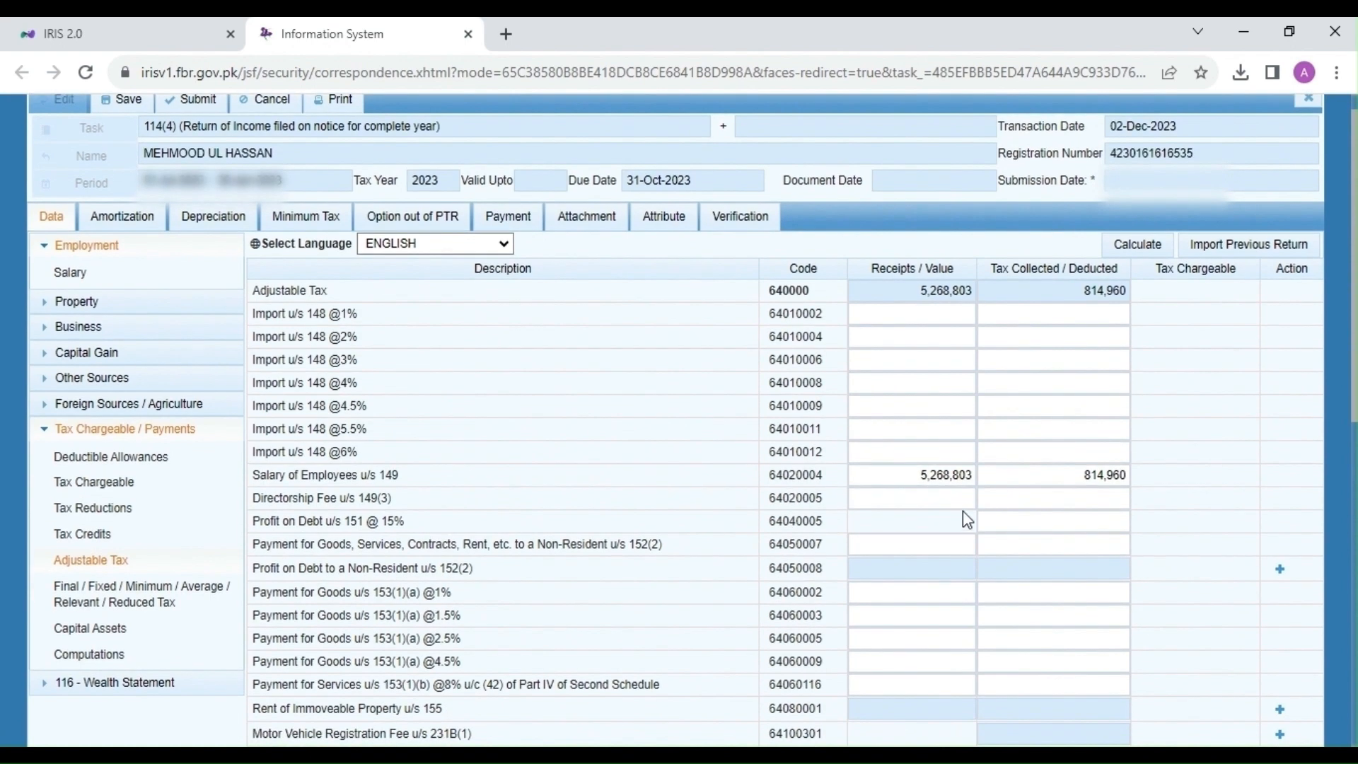
{"action": "left_click", "coordinate": [1065, 476]}
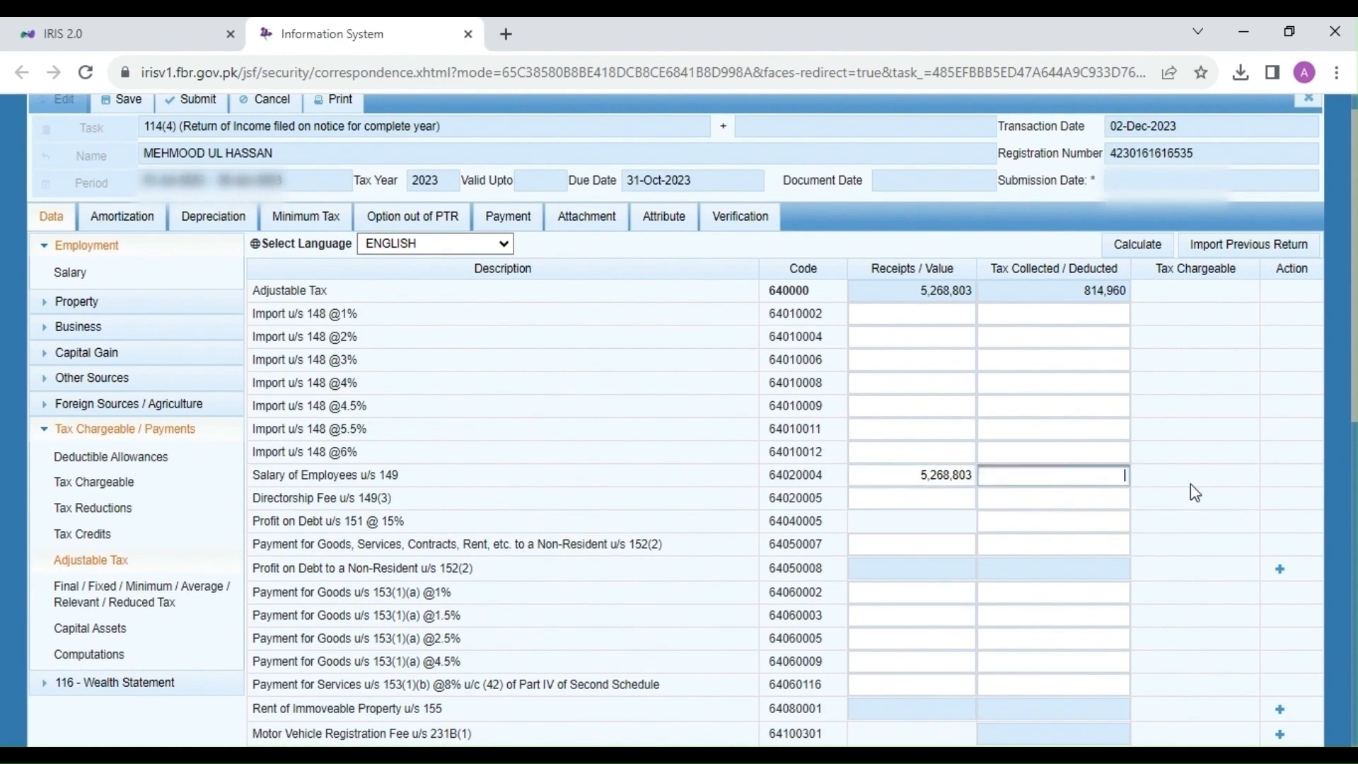
{"action": "key", "text": "shift+Tab"}
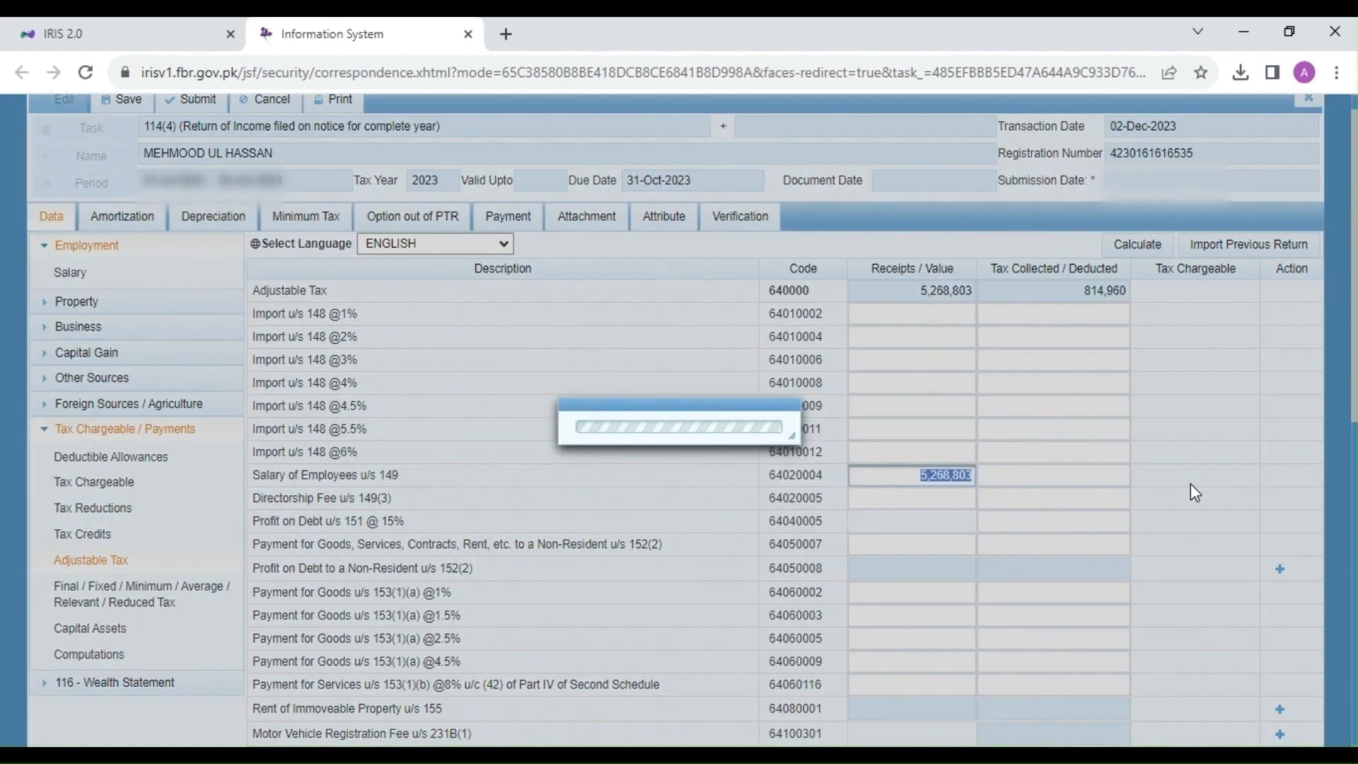
{"action": "key", "text": "BackSpace"}
{"action": "scroll", "coordinate": [1191, 485], "scroll_direction": "down", "scroll_amount": 6}
{"action": "scroll", "coordinate": [1191, 485], "scroll_direction": "up", "scroll_amount": 7}
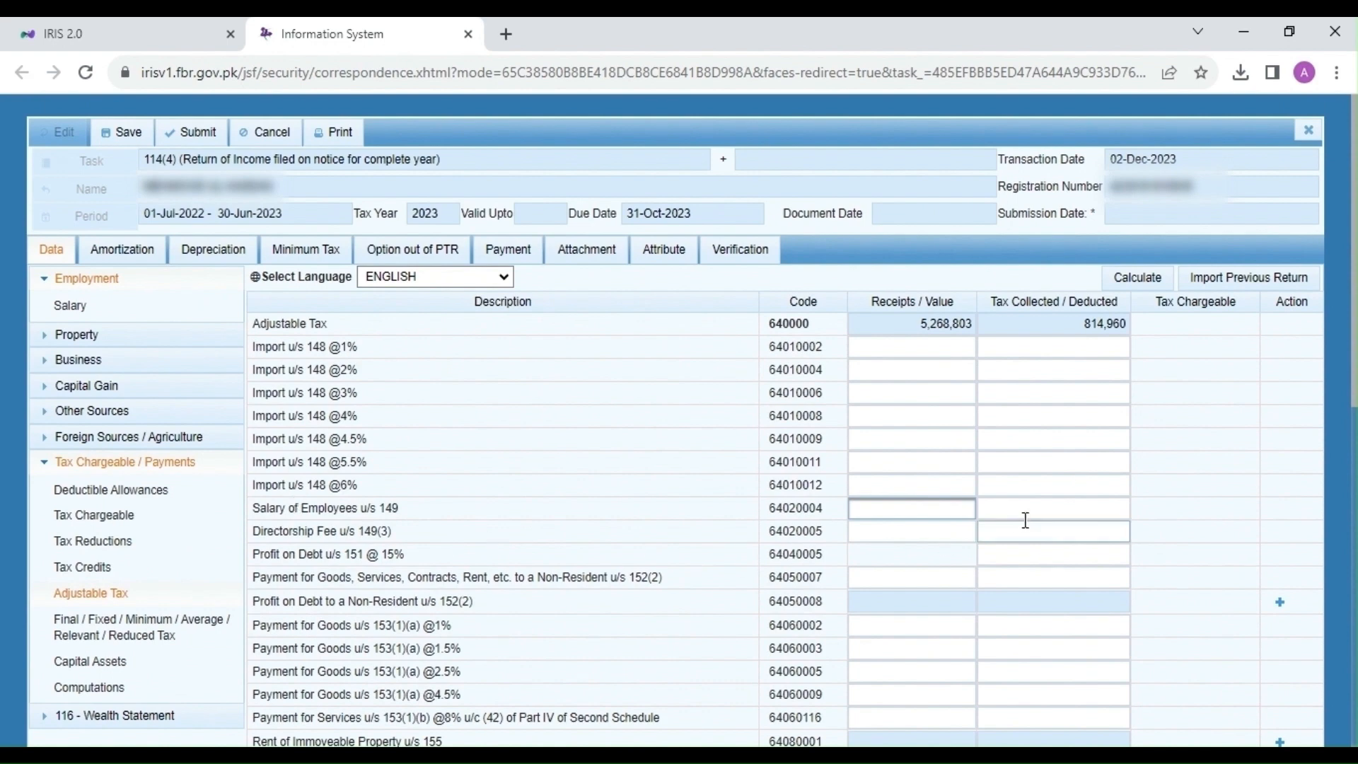
Step: Set salary tax deducted u/s 149 to 794,131, recalculate, and save the return
{"action": "left_click", "coordinate": [1065, 504]}
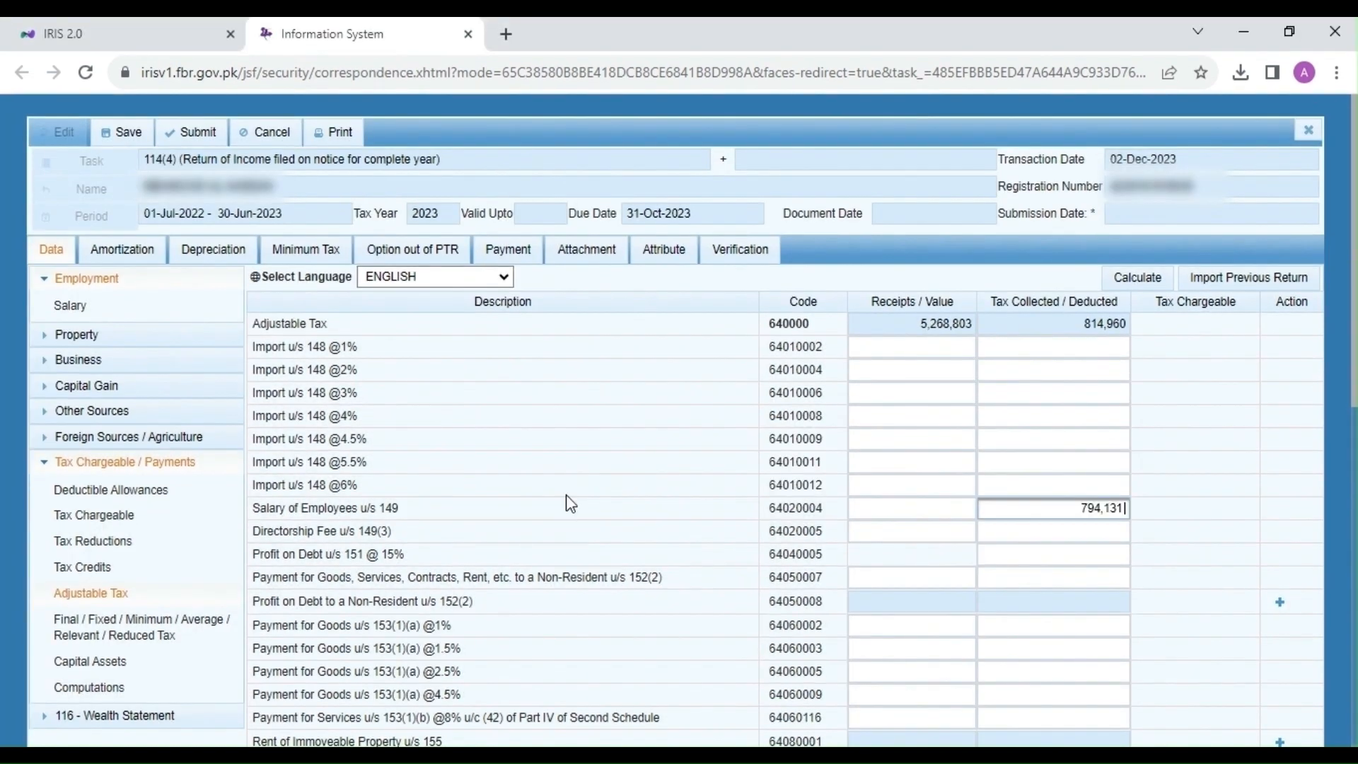
{"action": "left_click", "coordinate": [1135, 282]}
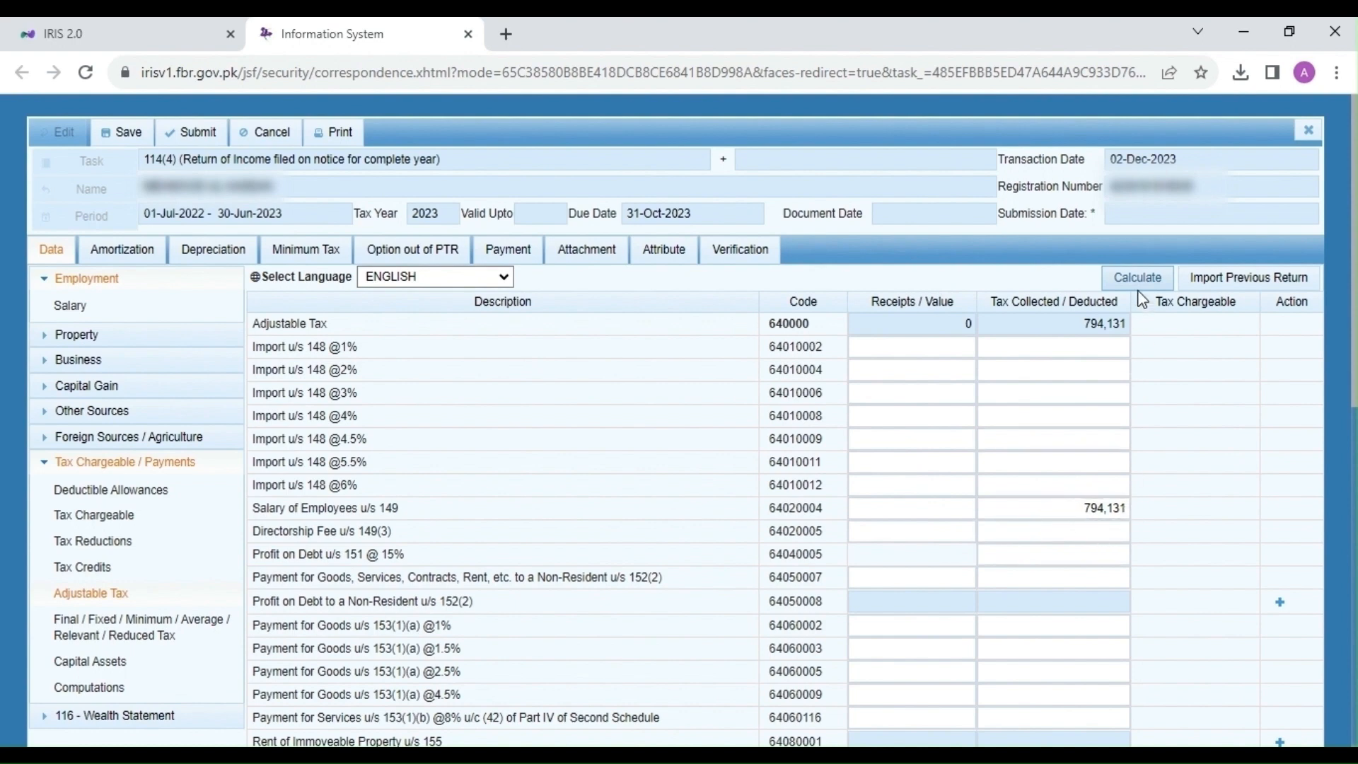
{"action": "left_click", "coordinate": [122, 141]}
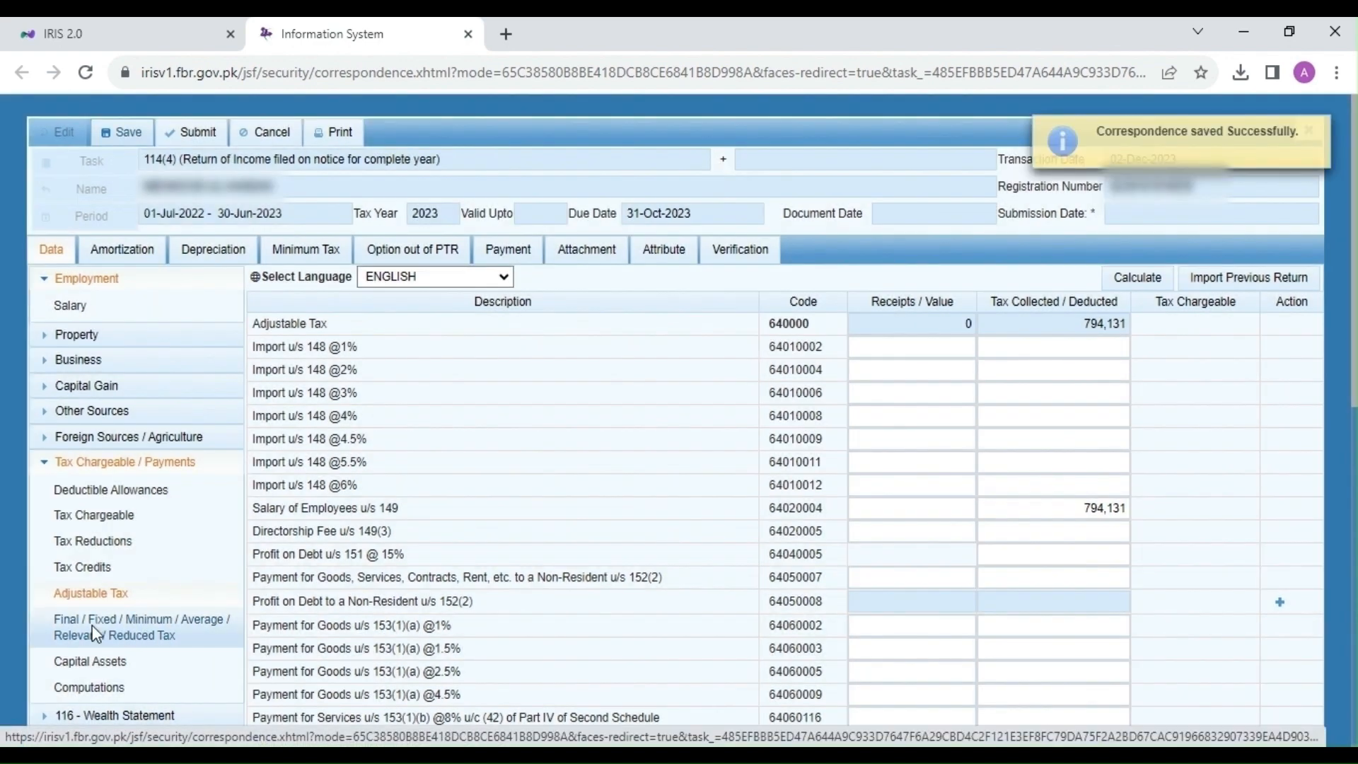
Step: In the Final / Fixed tax schedule, add a 7B profit-on-debt entry for Faysal Bank Ltd with its account number
{"action": "left_click", "coordinate": [97, 633]}
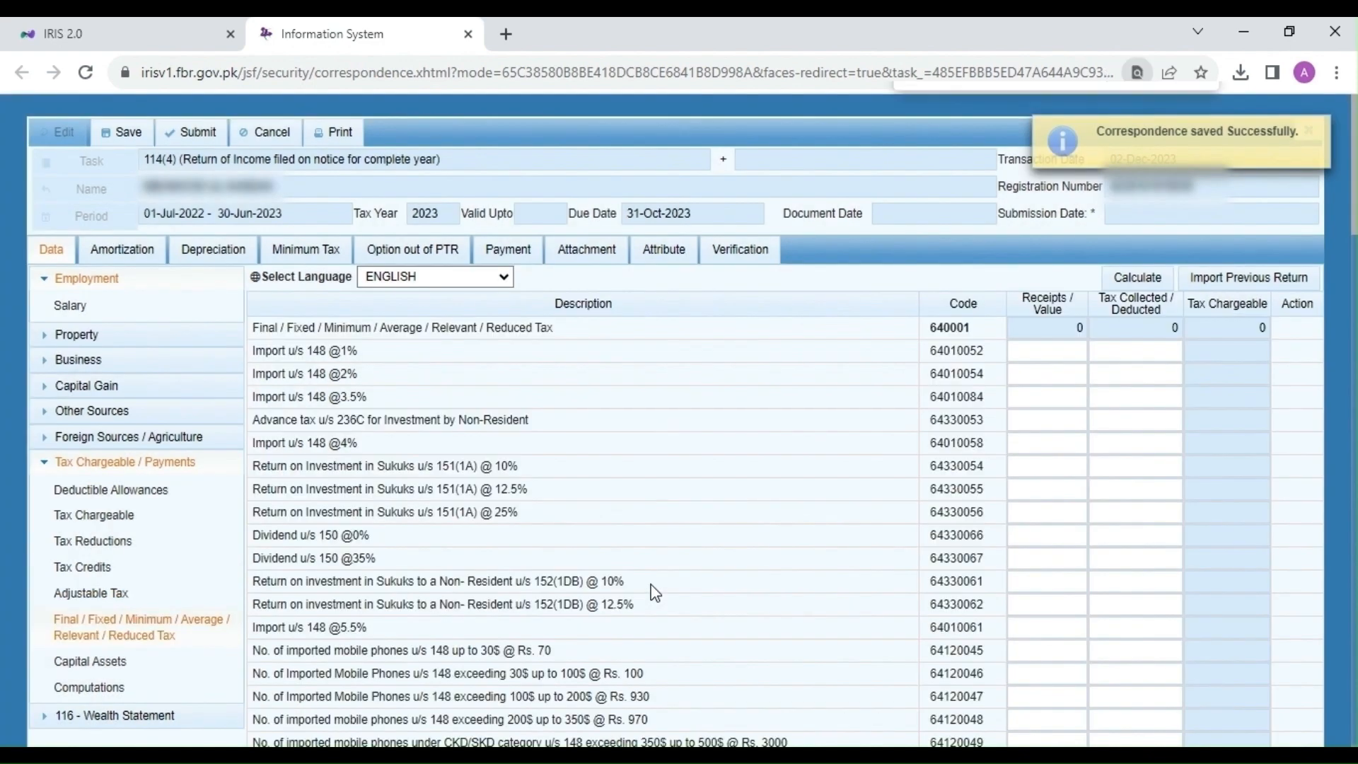
{"action": "type", "text": "7b"}
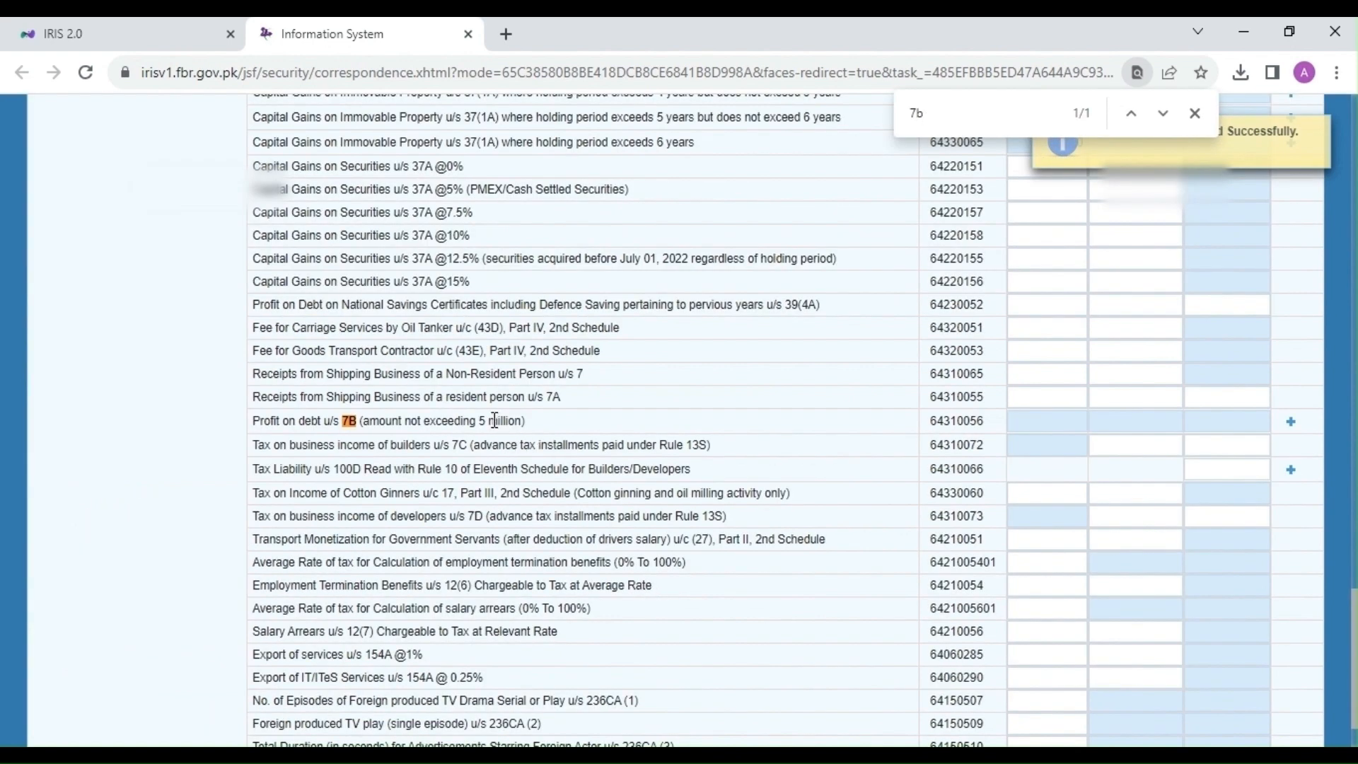
{"action": "left_click_drag", "start_coordinate": [490, 421], "coordinate": [443, 421]}
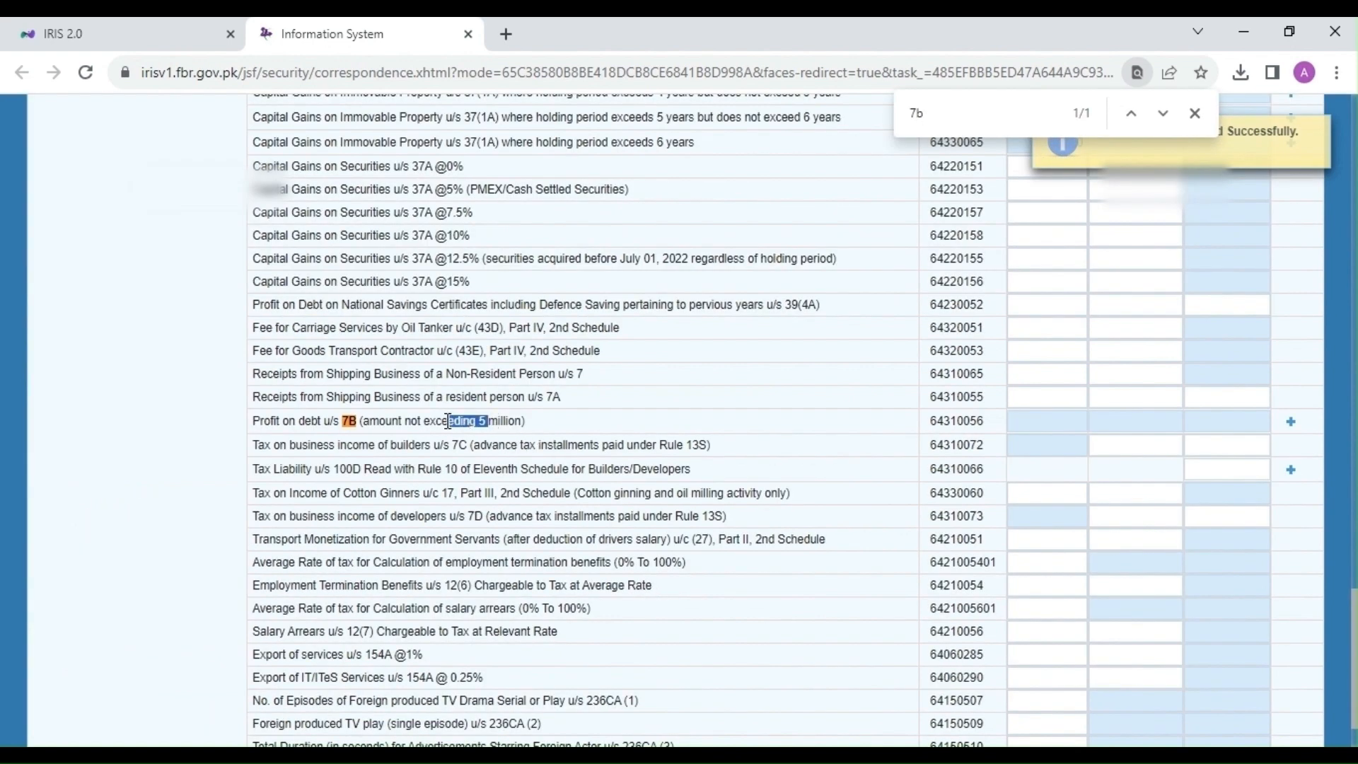
{"action": "left_click", "coordinate": [627, 416]}
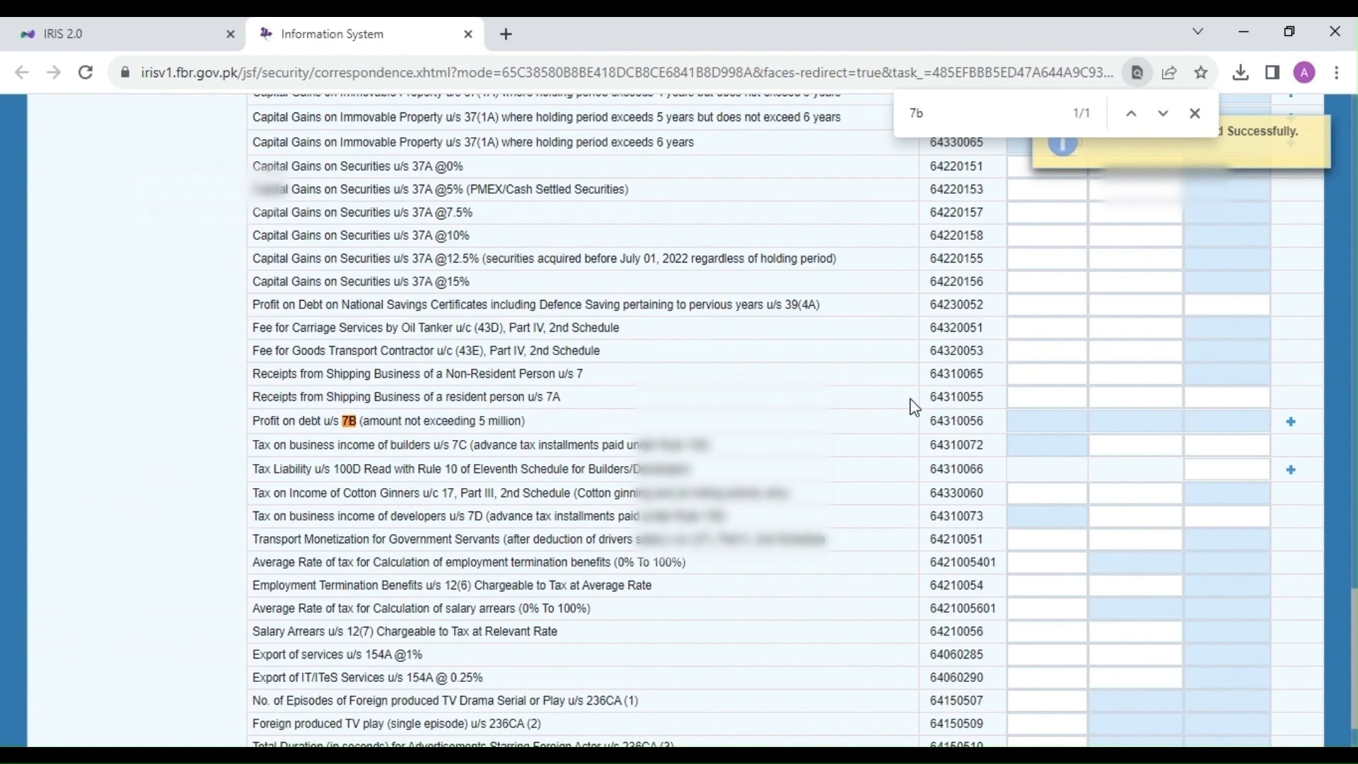
{"action": "left_click", "coordinate": [1292, 422]}
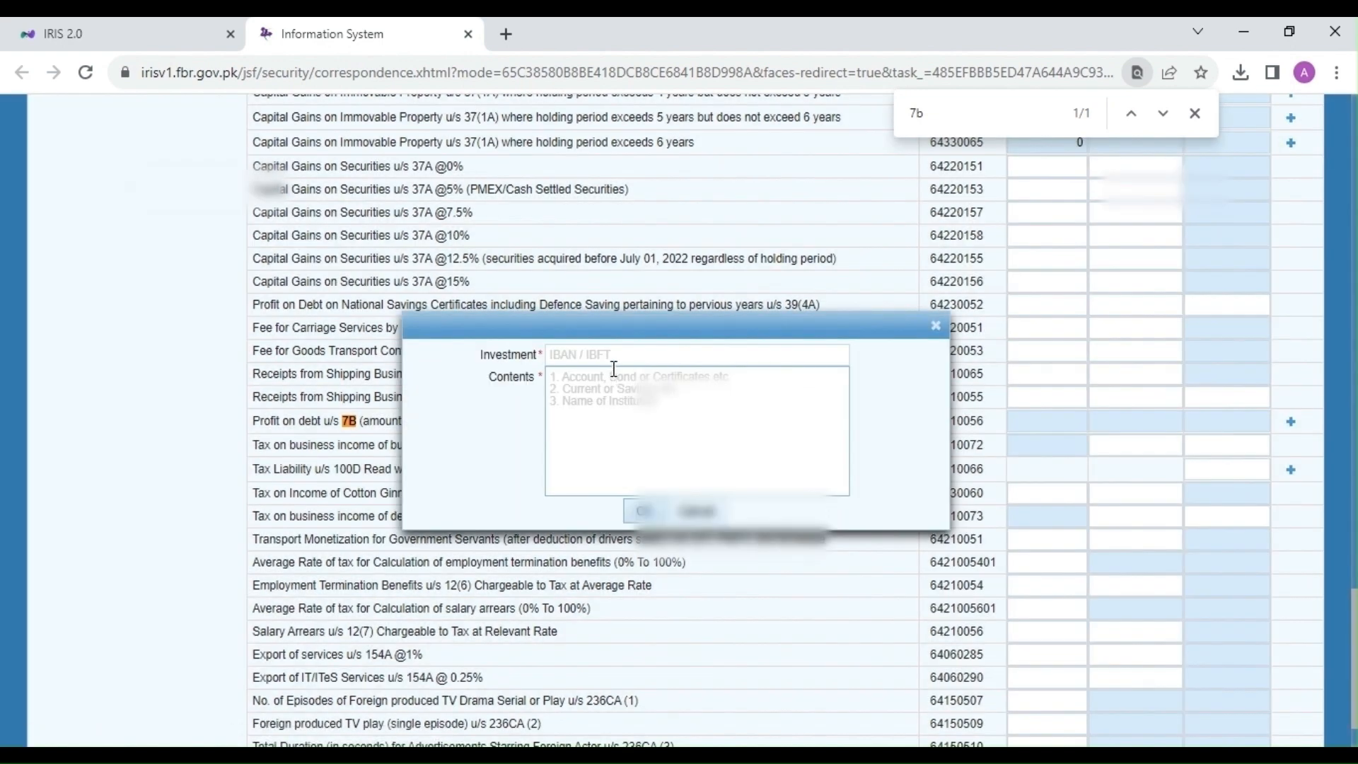
{"action": "left_click", "coordinate": [612, 358]}
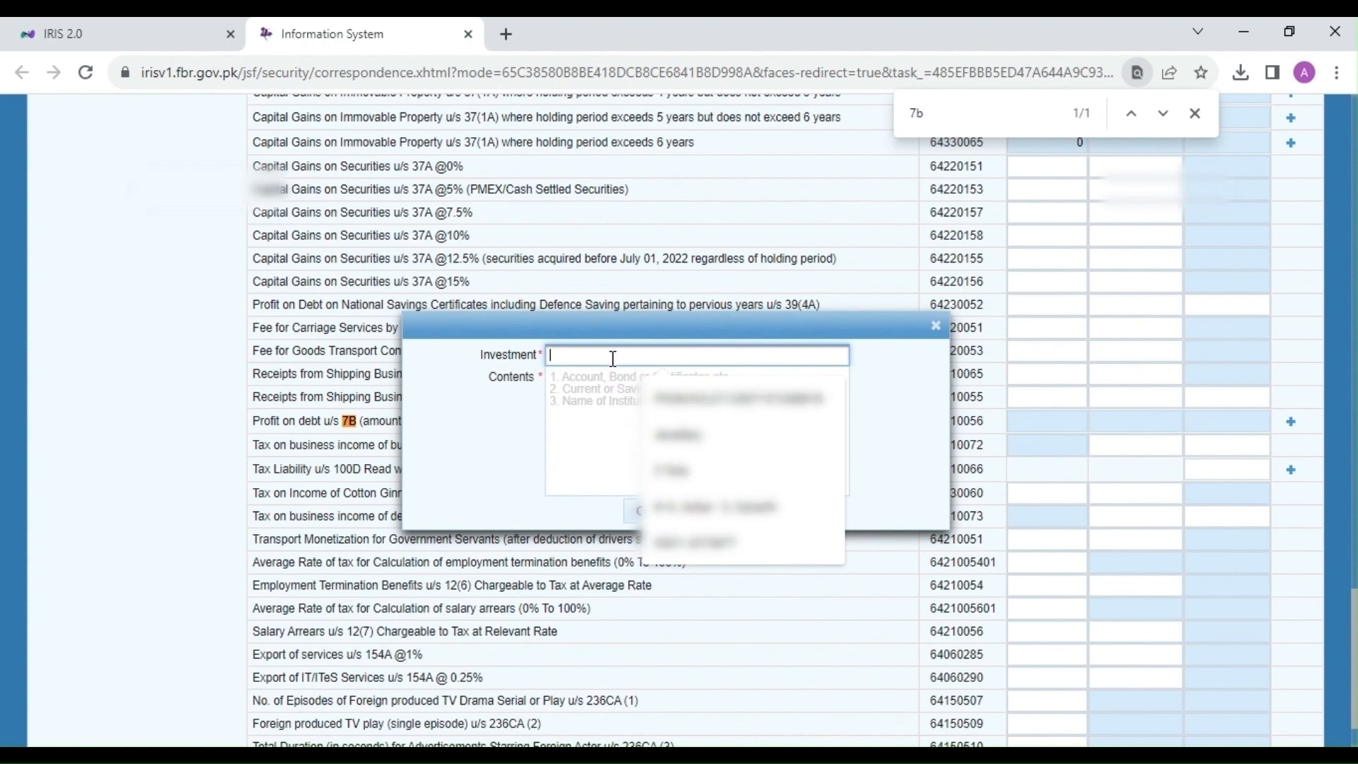
{"action": "type", "text": "123456"}
{"action": "left_click", "coordinate": [621, 430]}
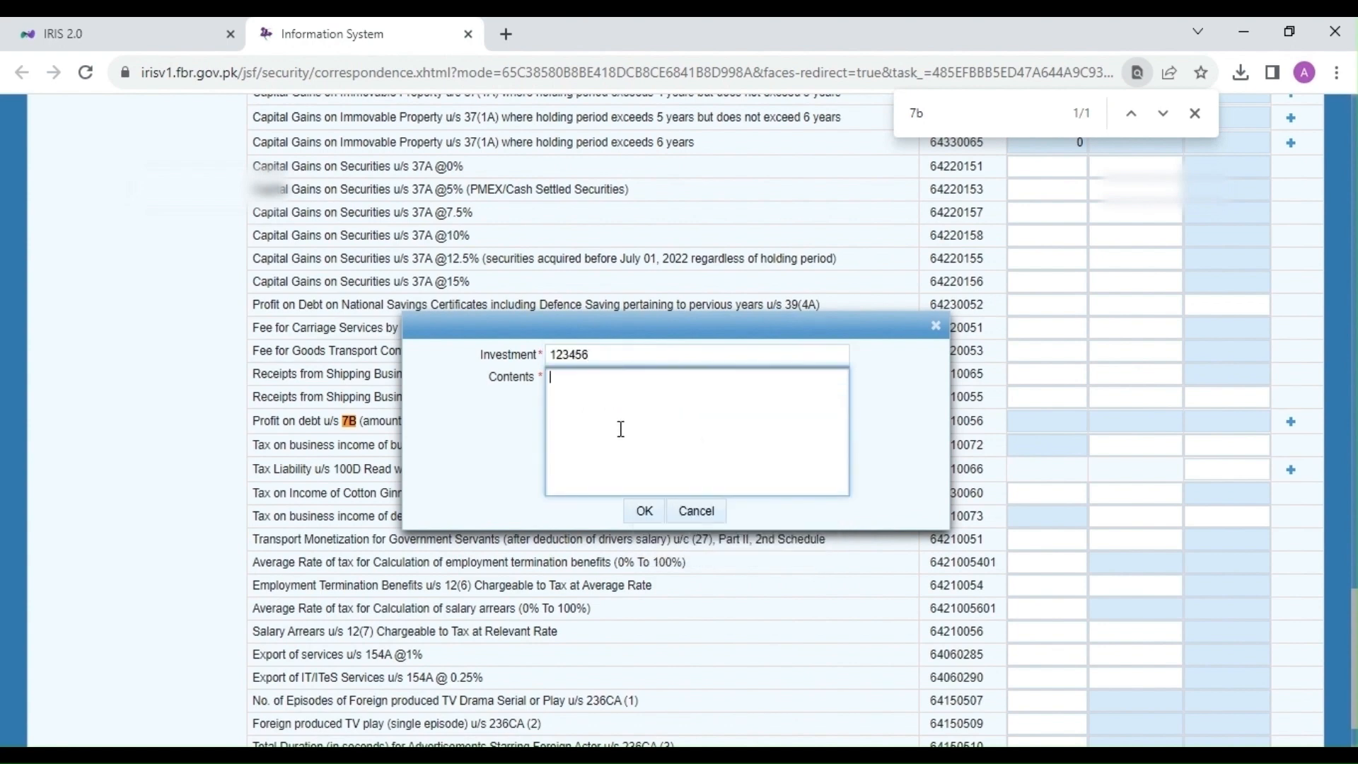
{"action": "type", "text": "Faysal Bank Ltd"}
{"action": "left_click", "coordinate": [645, 510]}
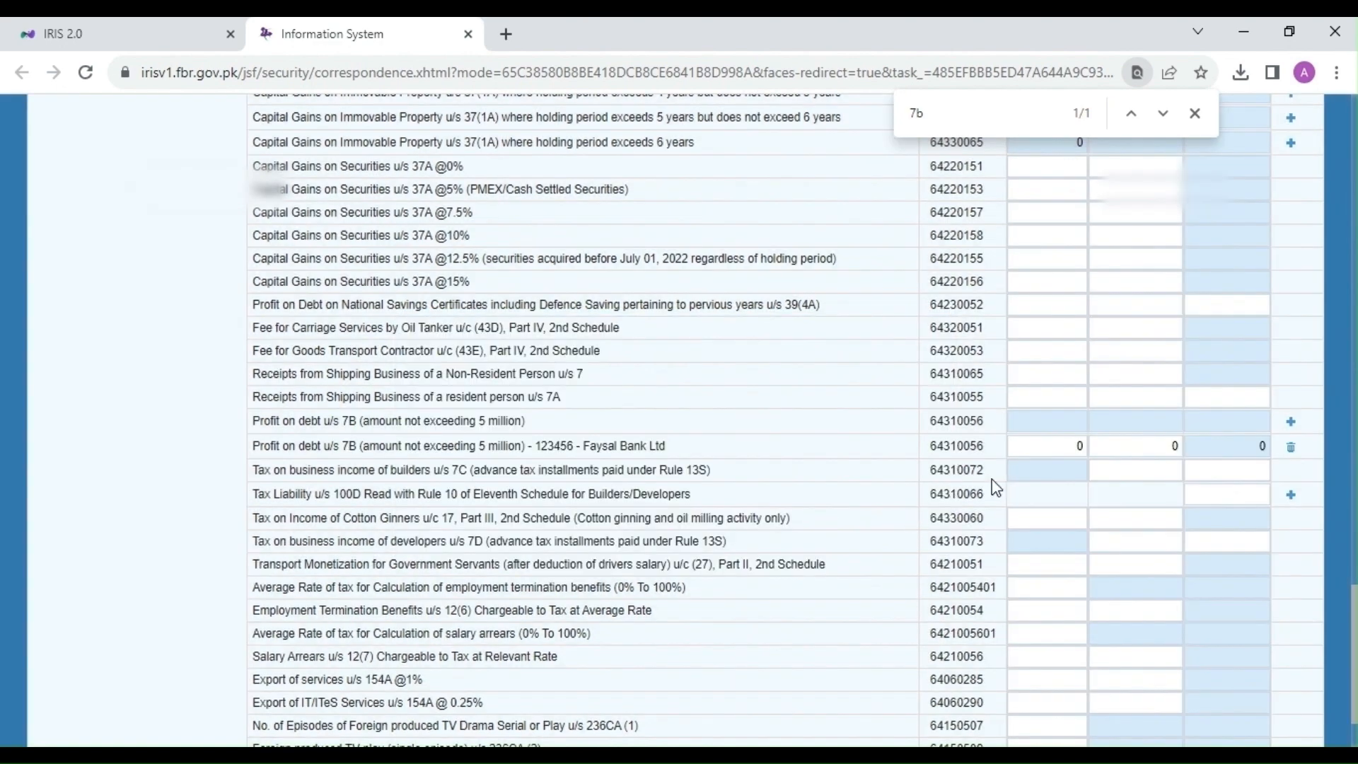
Step: Enter 7,827 receipts and 1,174 tax deducted for the Faysal Bank entry, recalculate, and close the find bar
{"action": "left_click", "coordinate": [1049, 447]}
{"action": "double_click", "coordinate": [1075, 451]}
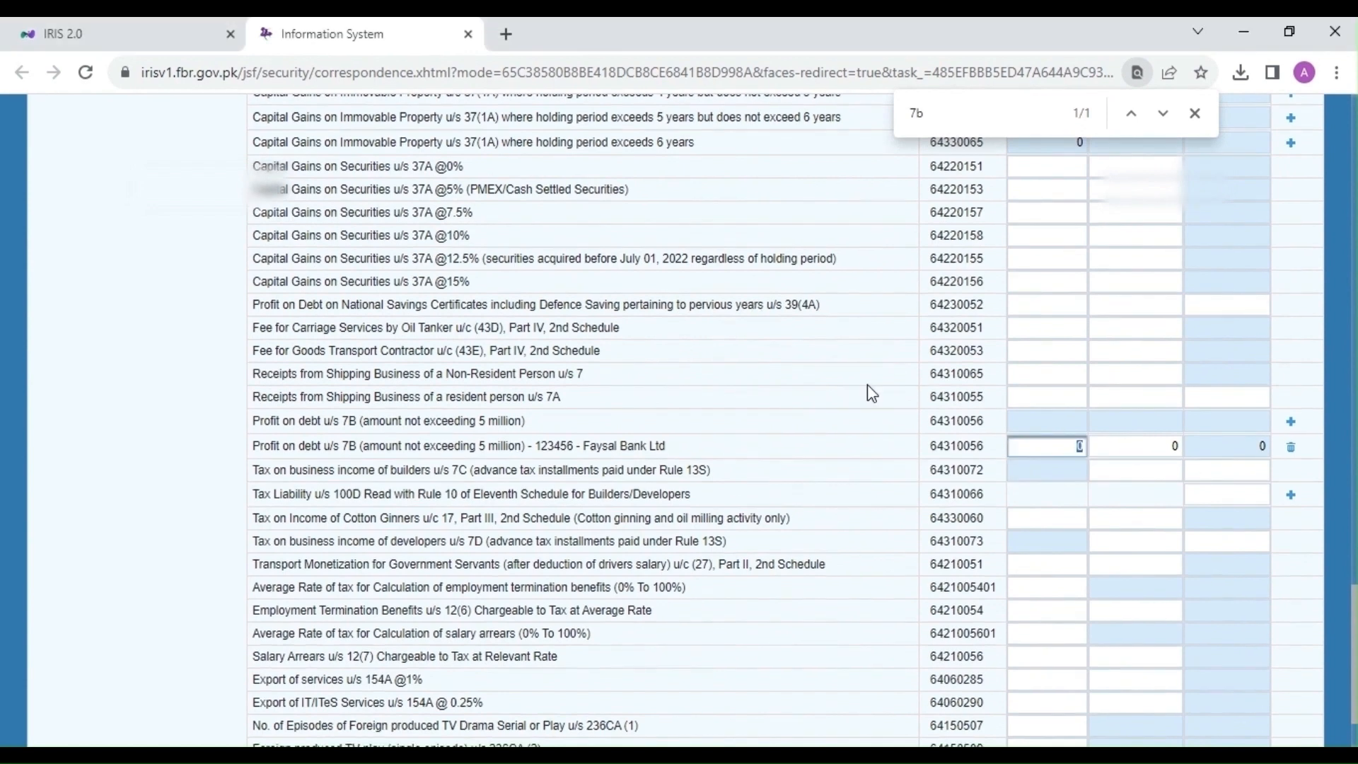
{"action": "type", "text": "7827"}
{"action": "left_click", "coordinate": [994, 471]}
{"action": "left_click", "coordinate": [1145, 452]}
{"action": "type", "text": "1174"}
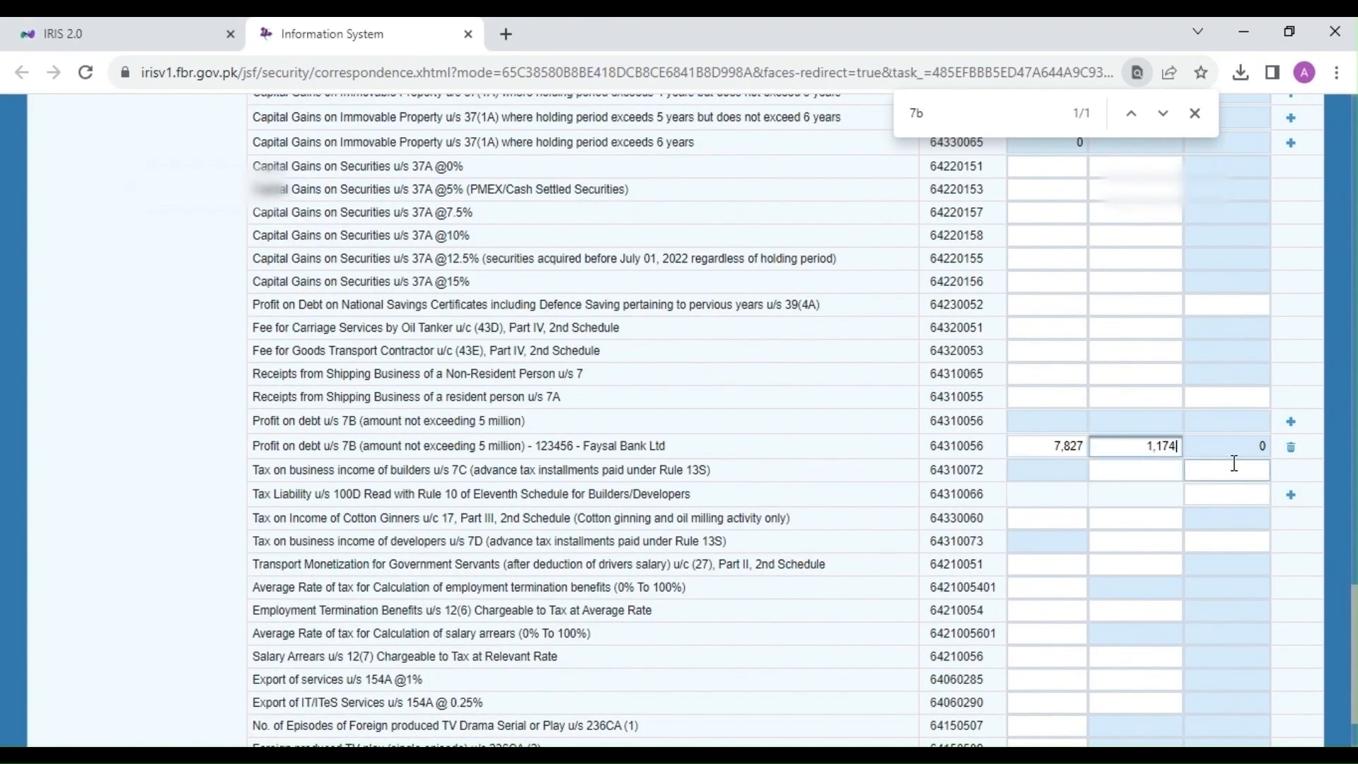
{"action": "left_click", "coordinate": [1061, 446]}
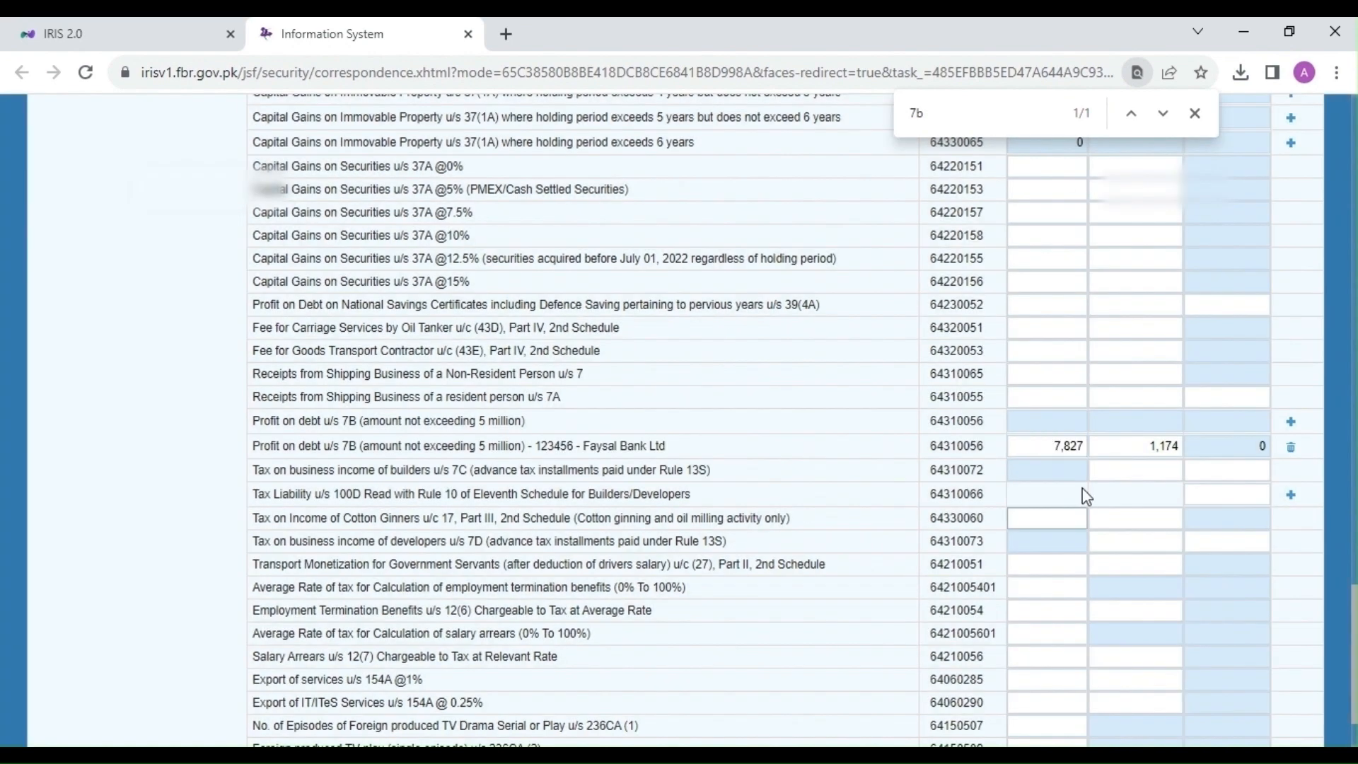
{"action": "left_click", "coordinate": [1159, 446]}
{"action": "left_click_drag", "start_coordinate": [1149, 446], "coordinate": [1182, 450]}
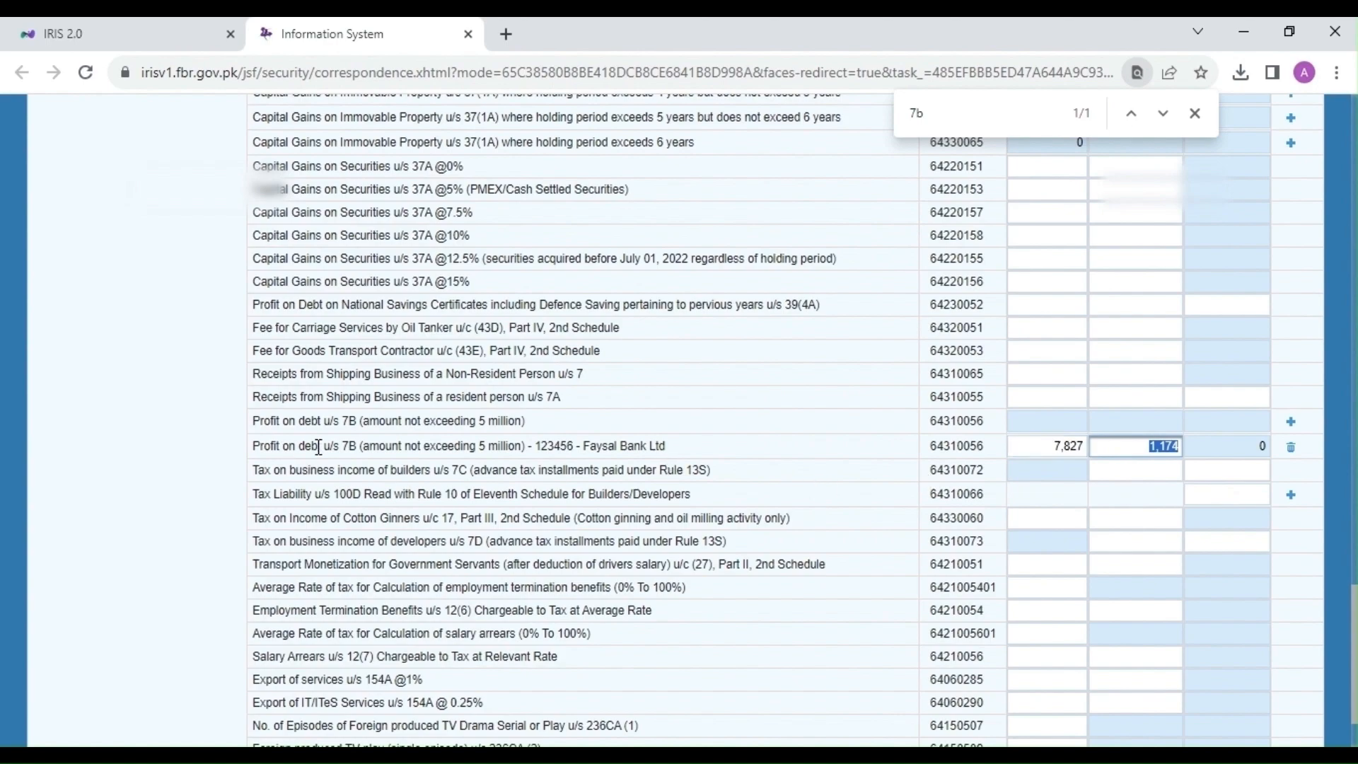
{"action": "scroll", "coordinate": [354, 448], "scroll_direction": "up", "scroll_amount": 2}
{"action": "scroll", "coordinate": [354, 448], "scroll_direction": "up", "scroll_amount": 15}
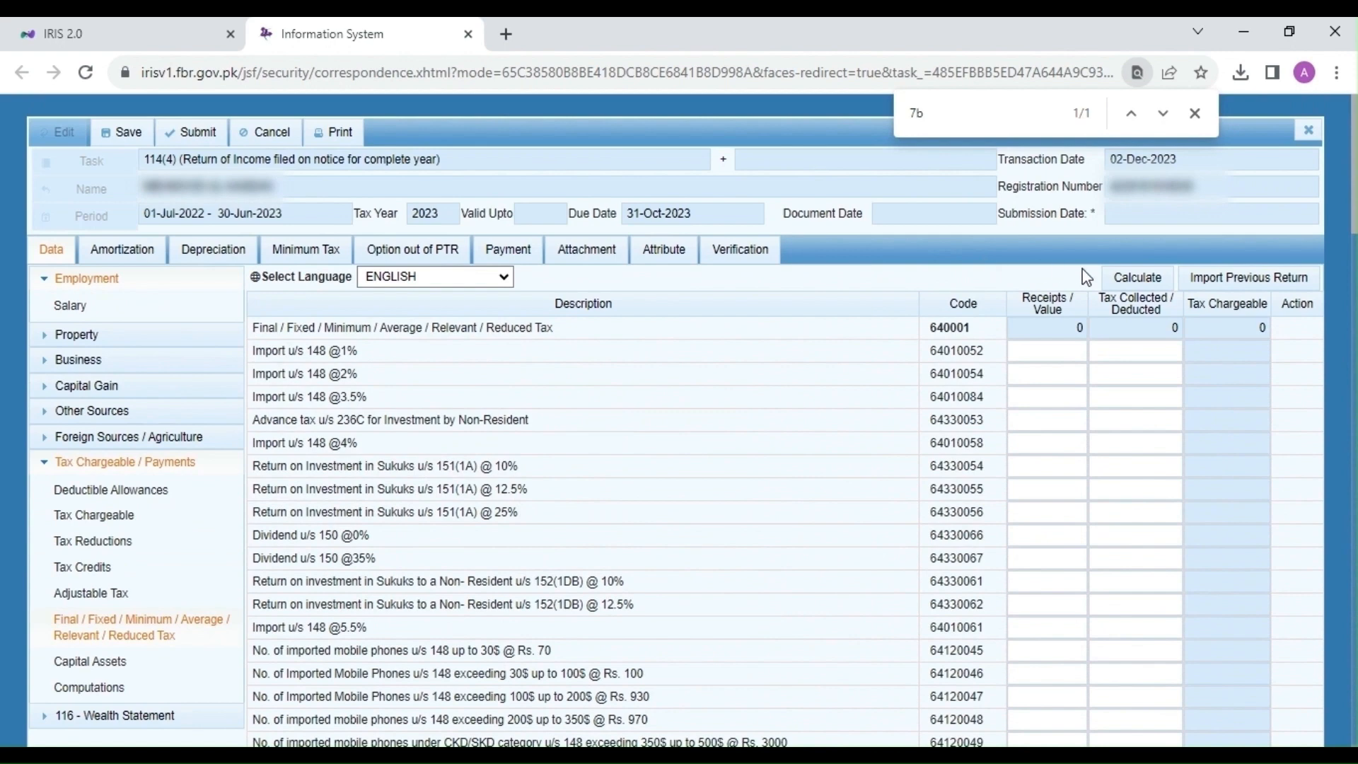
{"action": "left_click", "coordinate": [1121, 280]}
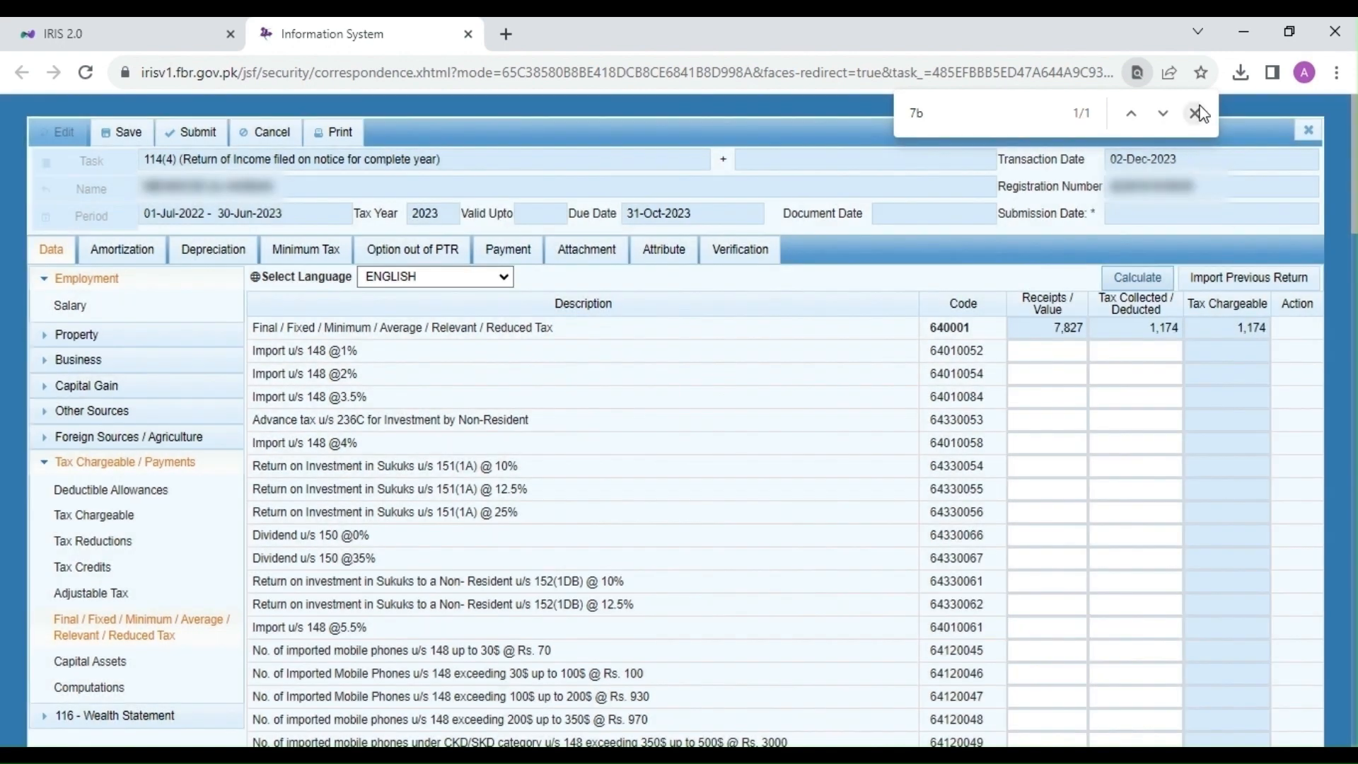
{"action": "left_click", "coordinate": [1196, 111]}
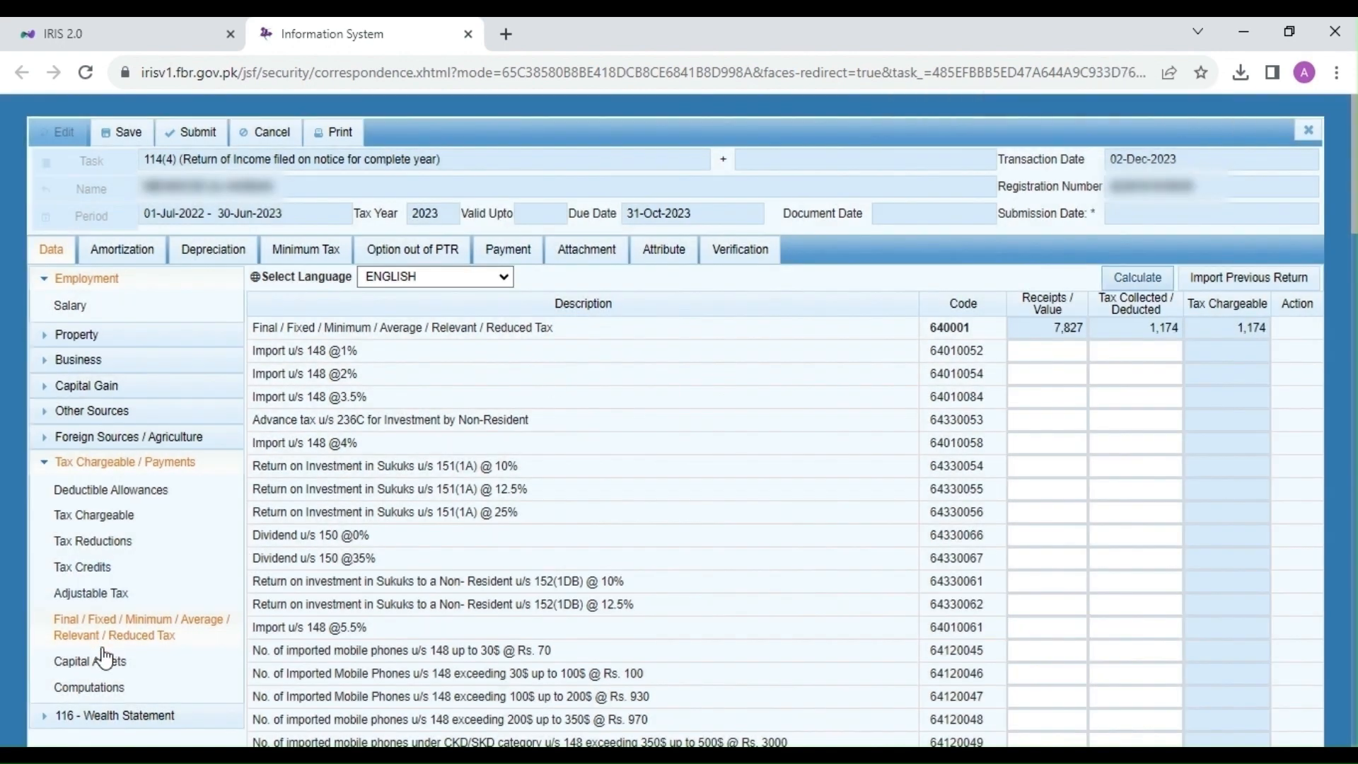
Step: Review Computations showing 795,305 tax chargeable fully covered by withholding, then expand 116 - Wealth Statement
{"action": "left_click", "coordinate": [108, 686]}
{"action": "scroll", "coordinate": [661, 519], "scroll_direction": "down", "scroll_amount": 5}
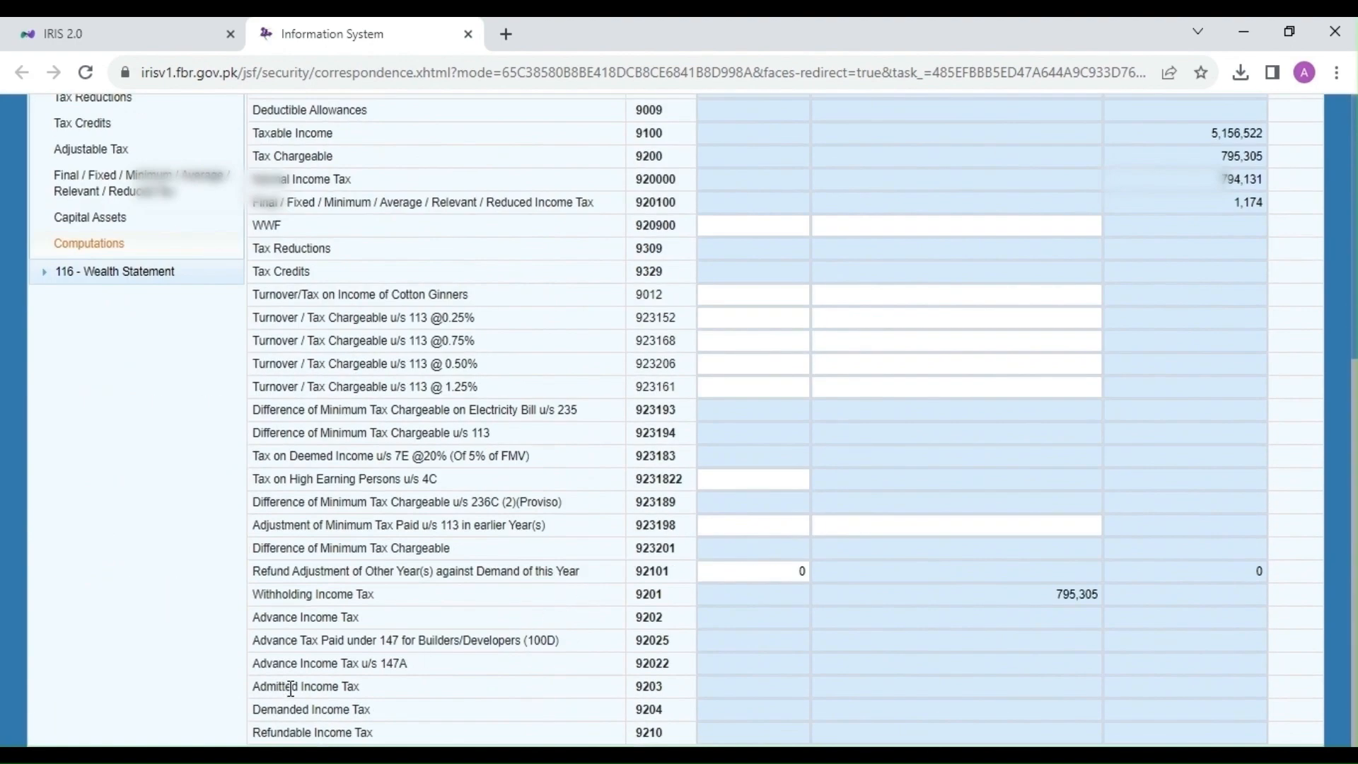
{"action": "left_click_drag", "start_coordinate": [267, 688], "coordinate": [415, 705]}
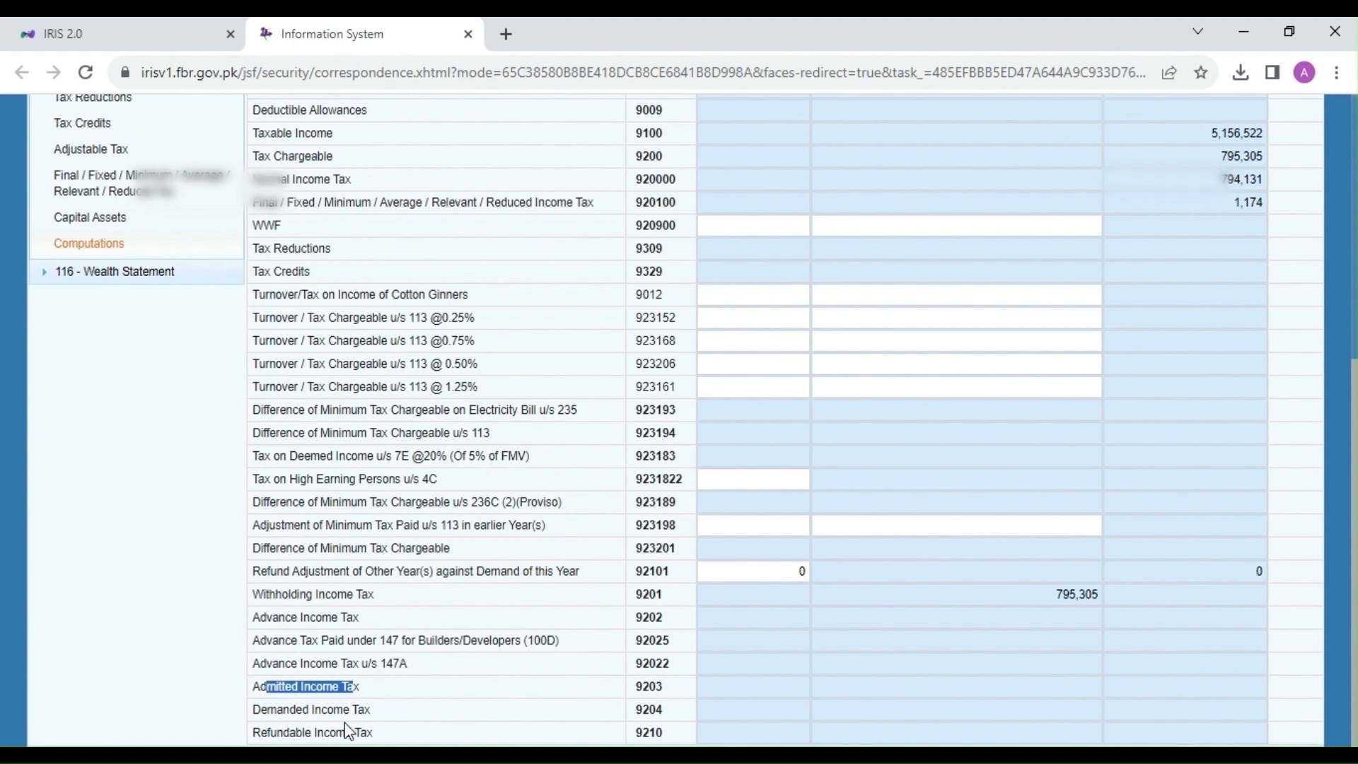
{"action": "left_click_drag", "start_coordinate": [271, 733], "coordinate": [375, 737]}
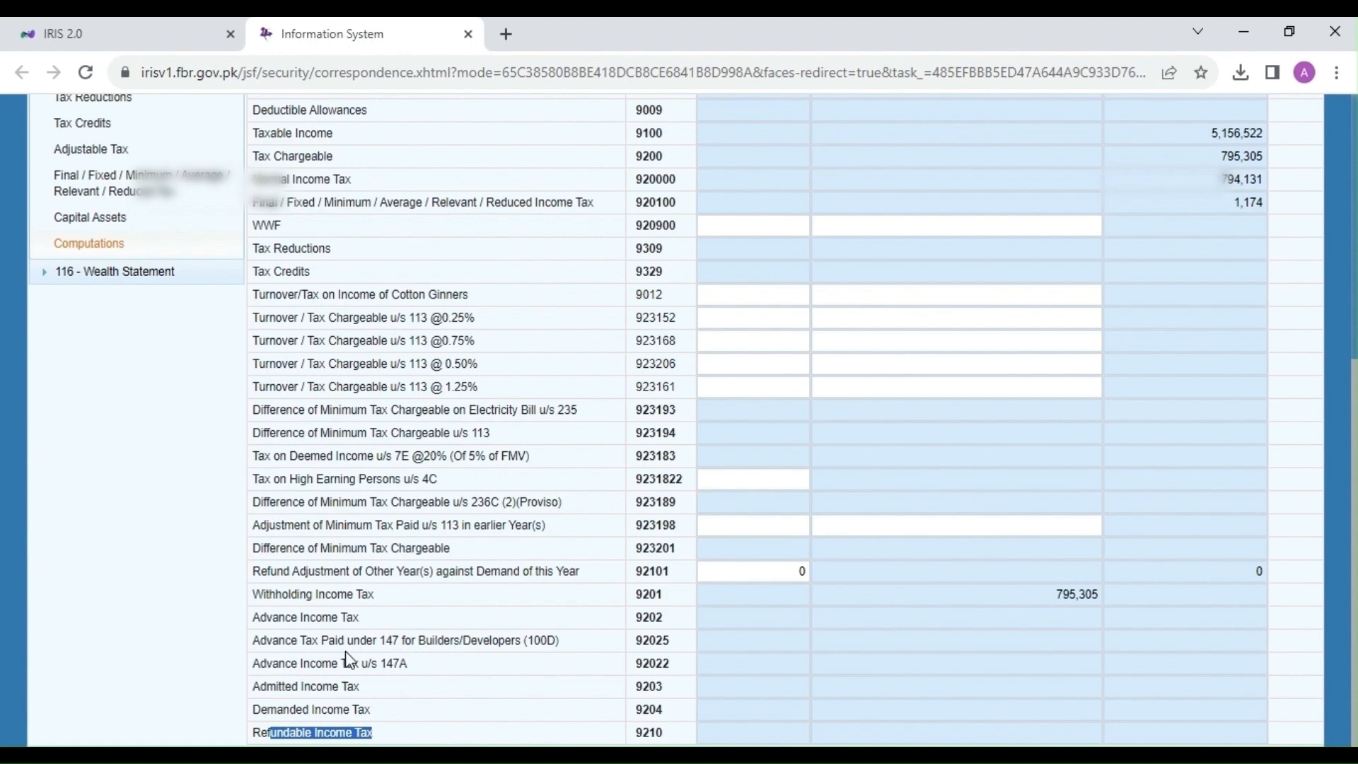
{"action": "left_click", "coordinate": [183, 280]}
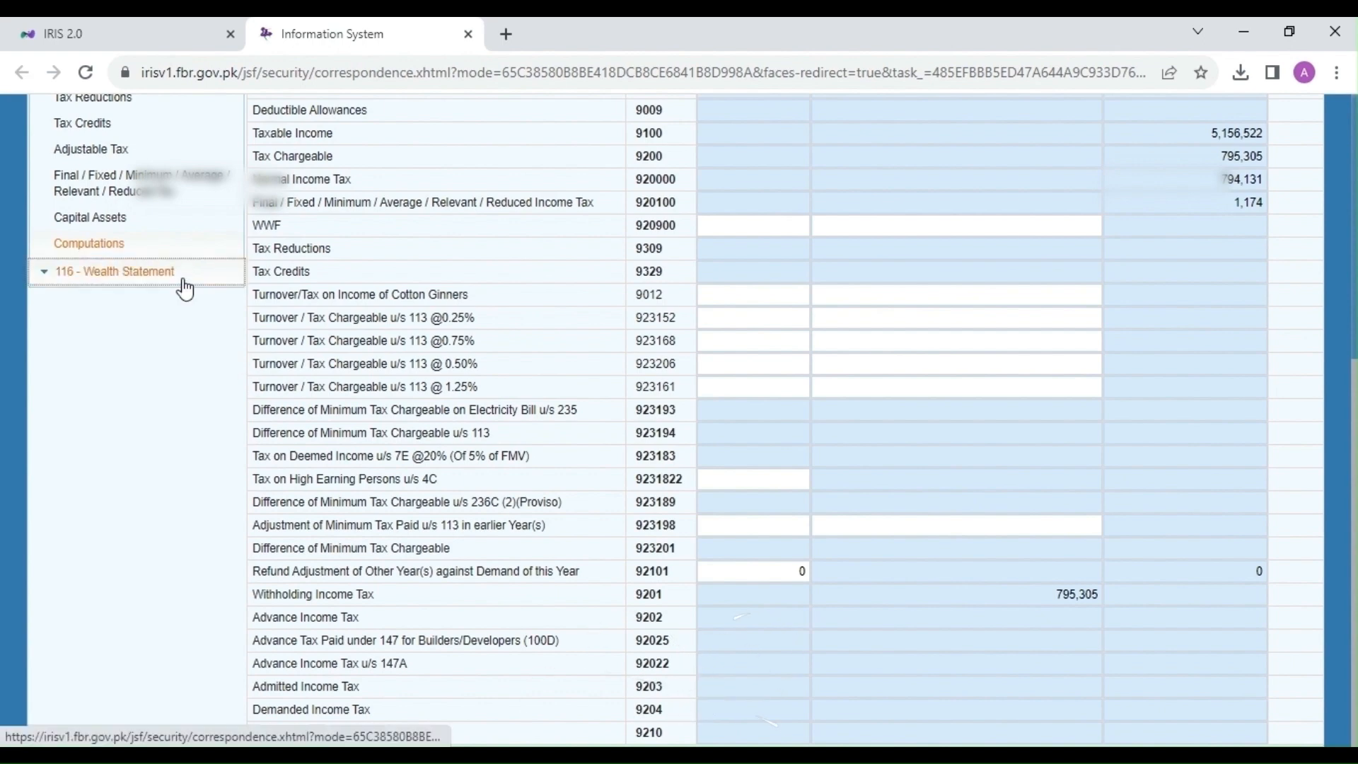
Step: Enter 850,000 under Other Personal / Household Expenses (7087), recalculate, and open Personal Assets / Liabilities
{"action": "left_click", "coordinate": [143, 293]}
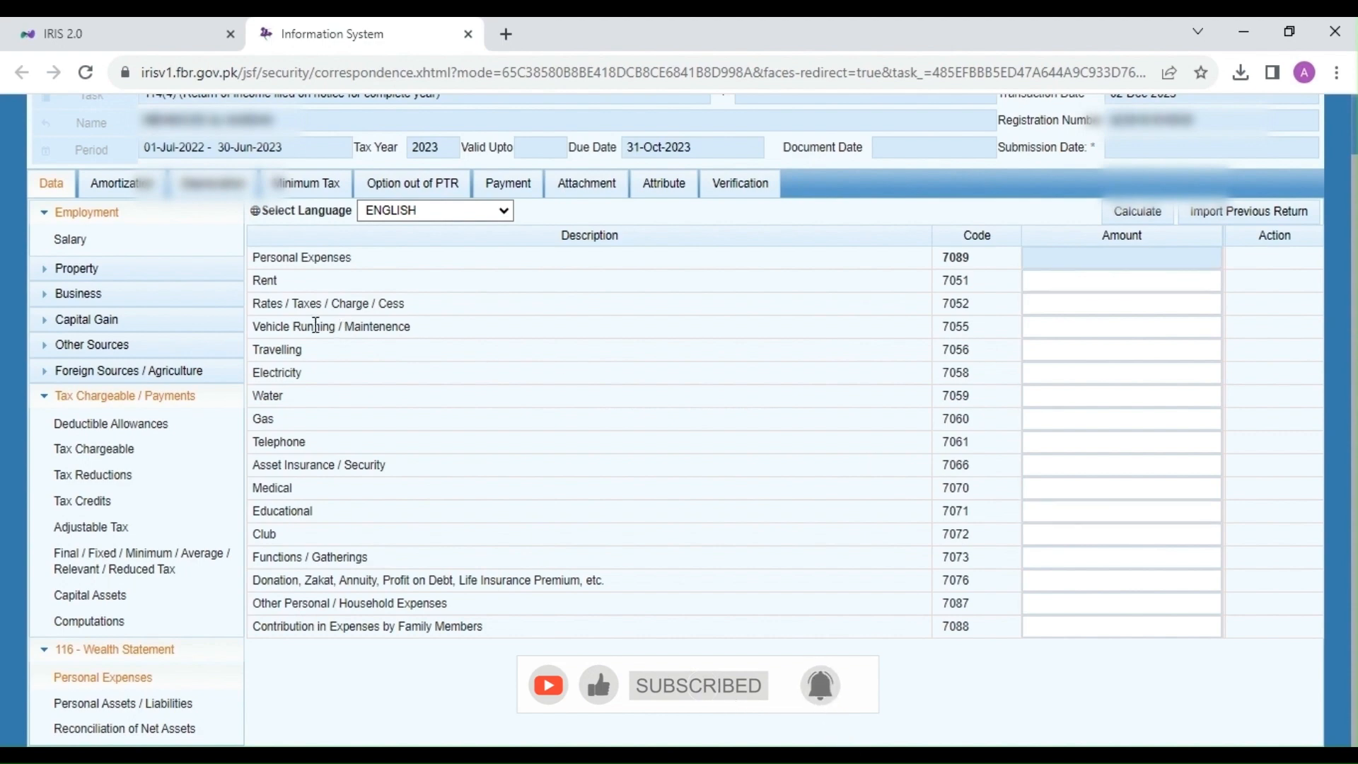
{"action": "left_click", "coordinate": [1161, 280]}
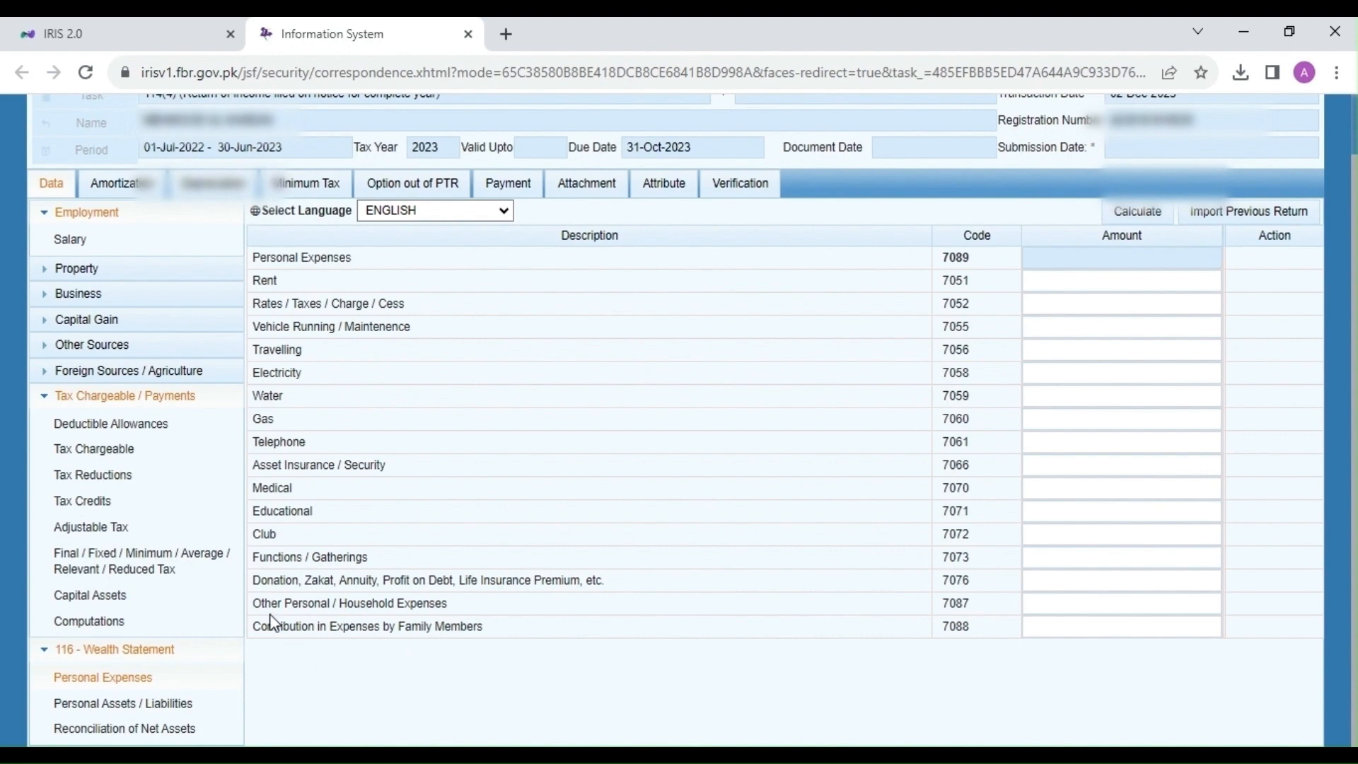
{"action": "left_click_drag", "start_coordinate": [265, 607], "coordinate": [388, 606]}
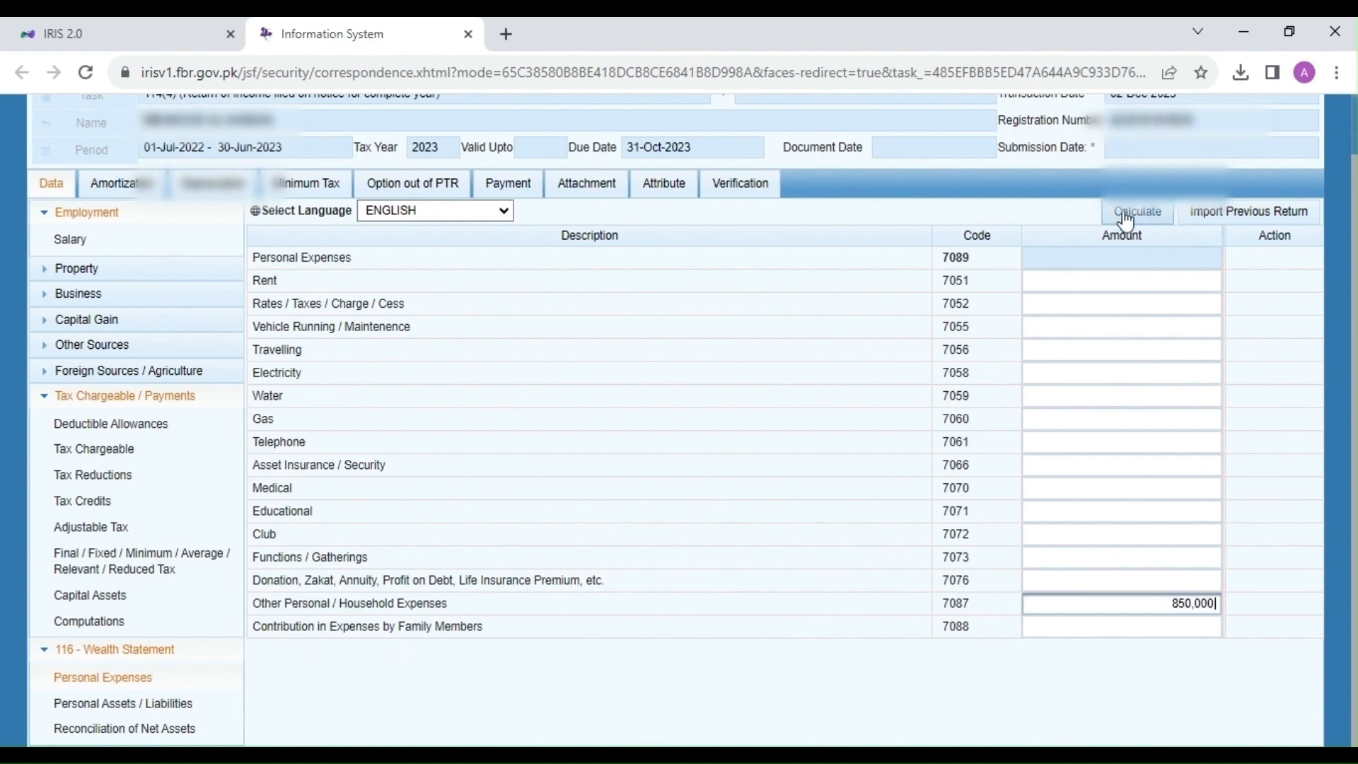
{"action": "left_click", "coordinate": [1127, 213]}
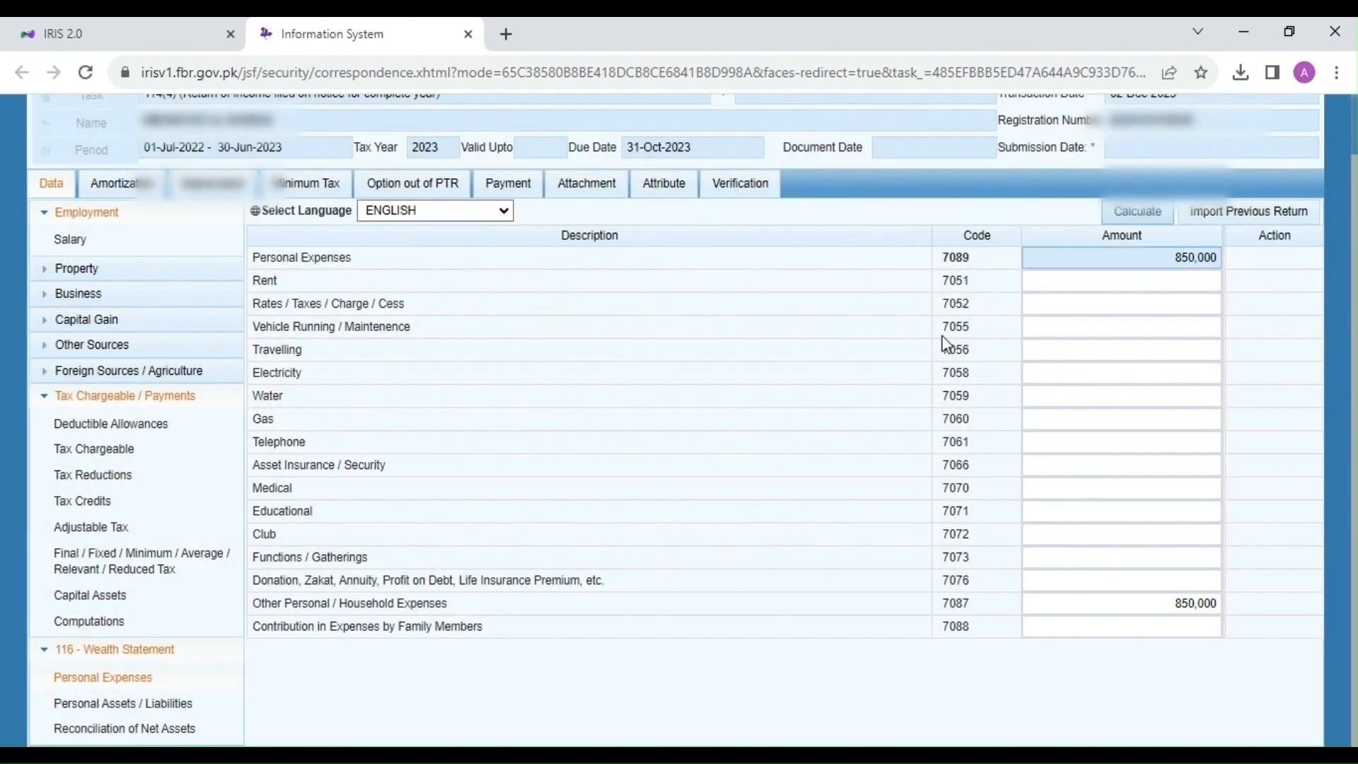
{"action": "left_click", "coordinate": [166, 704]}
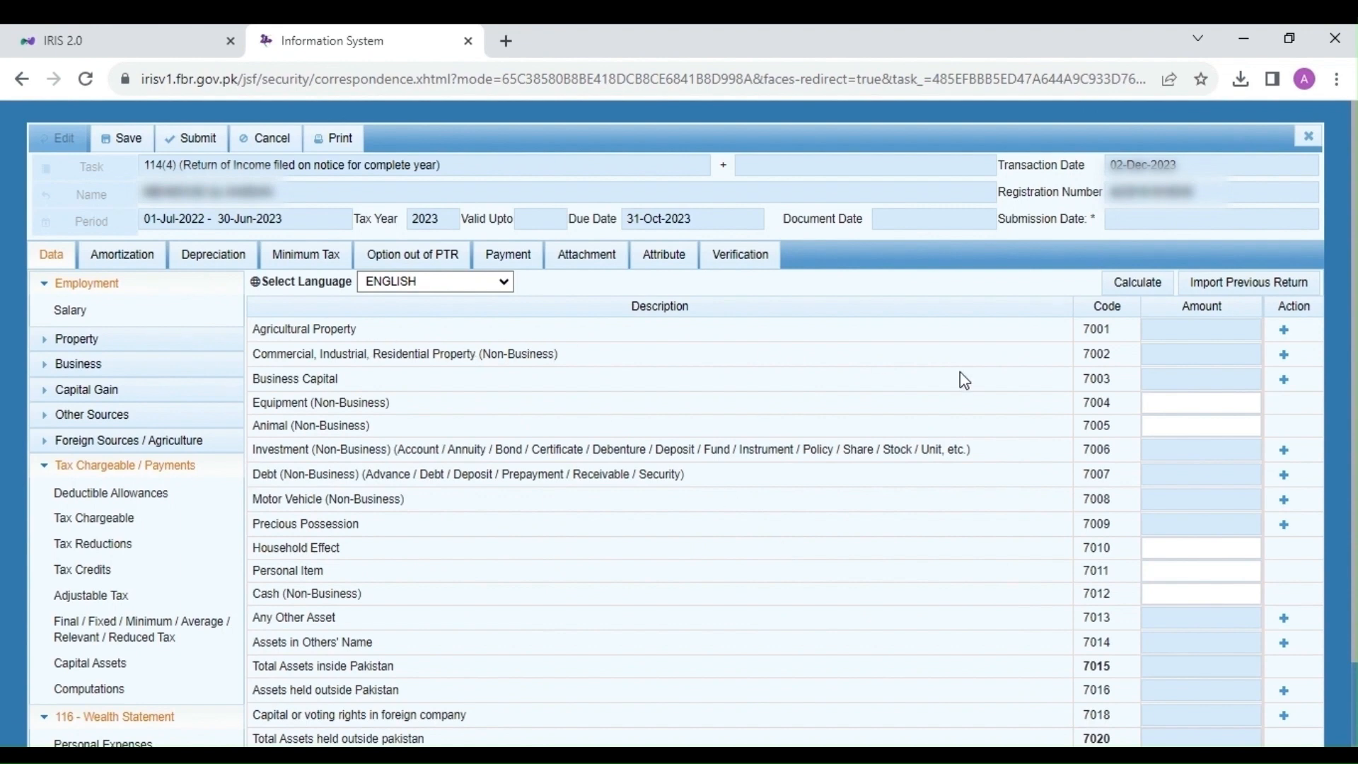
Step: Add a residential flat worth 2,500,000 under non-business property code 7002 and recalculate the totals
{"action": "left_click", "coordinate": [1286, 331]}
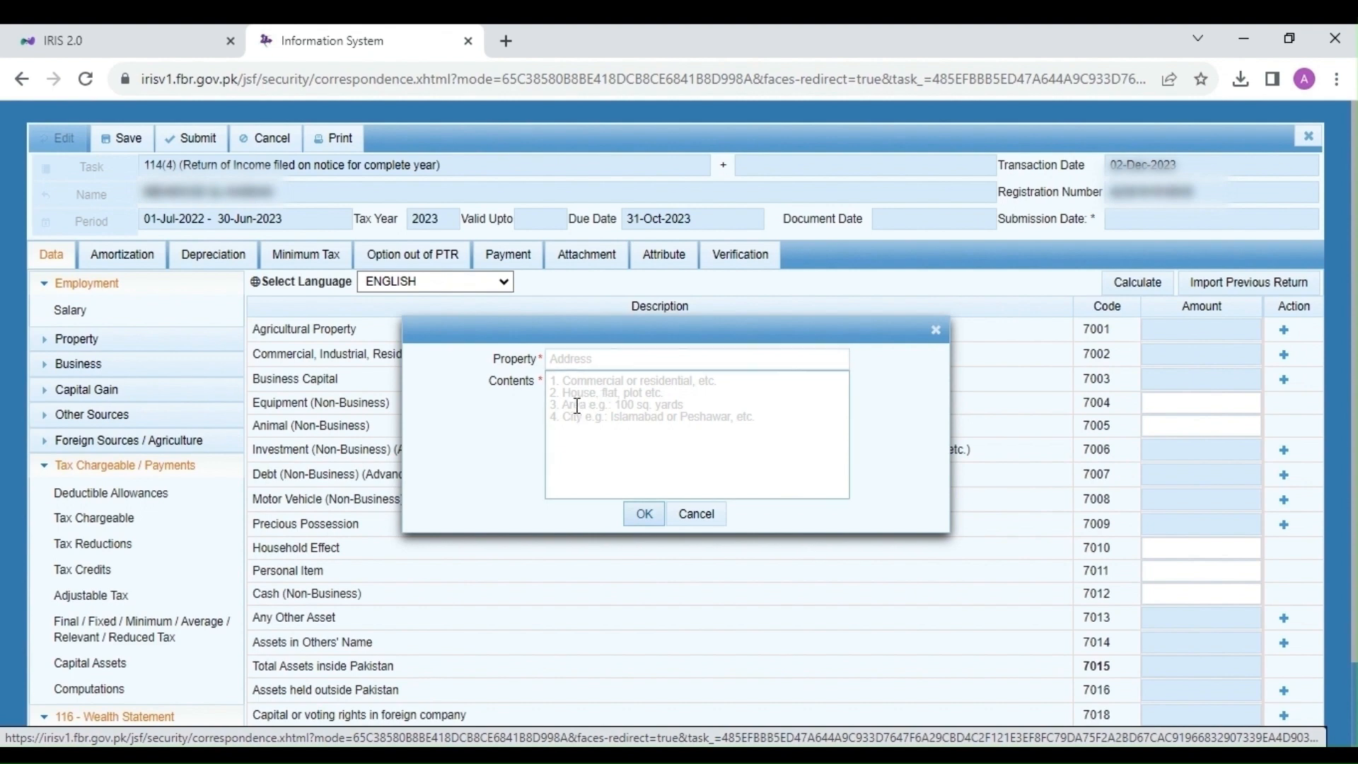
{"action": "left_click", "coordinate": [697, 516]}
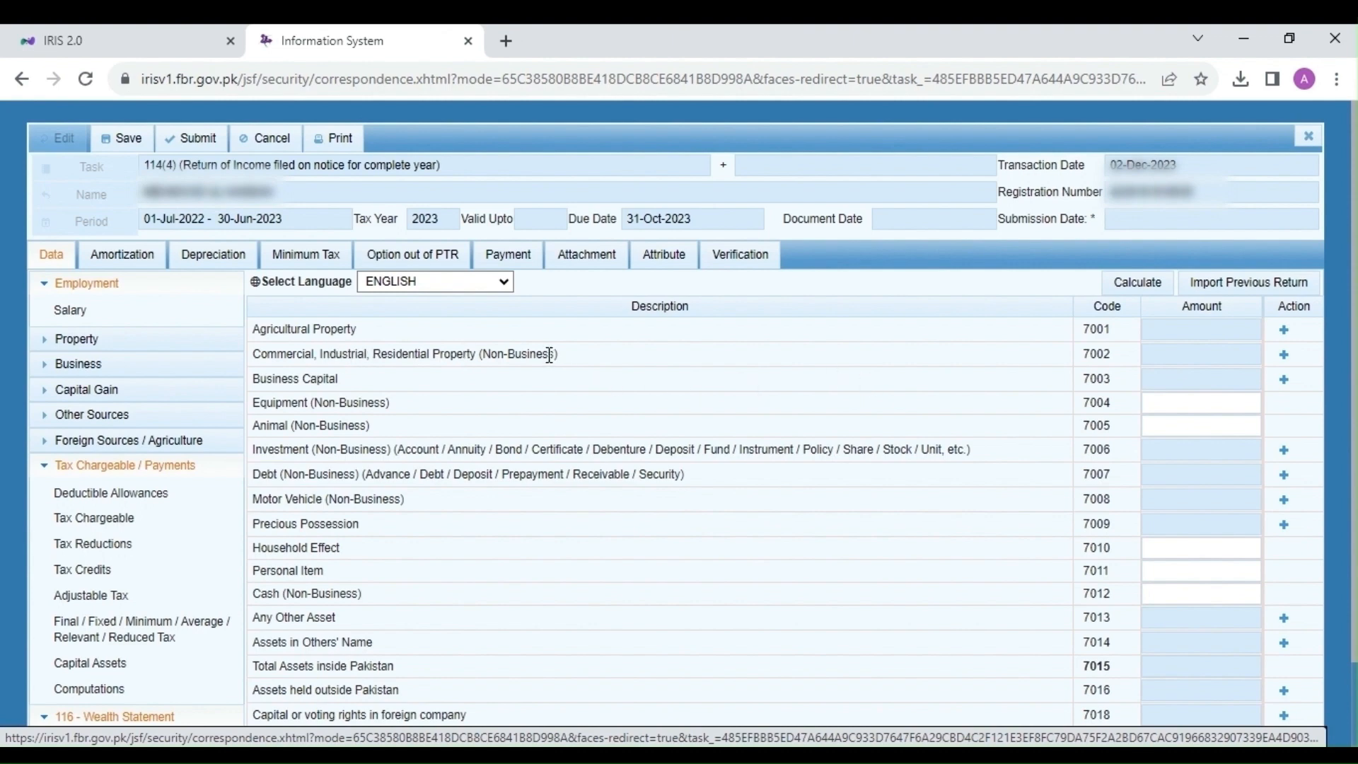
{"action": "left_click", "coordinate": [1284, 363]}
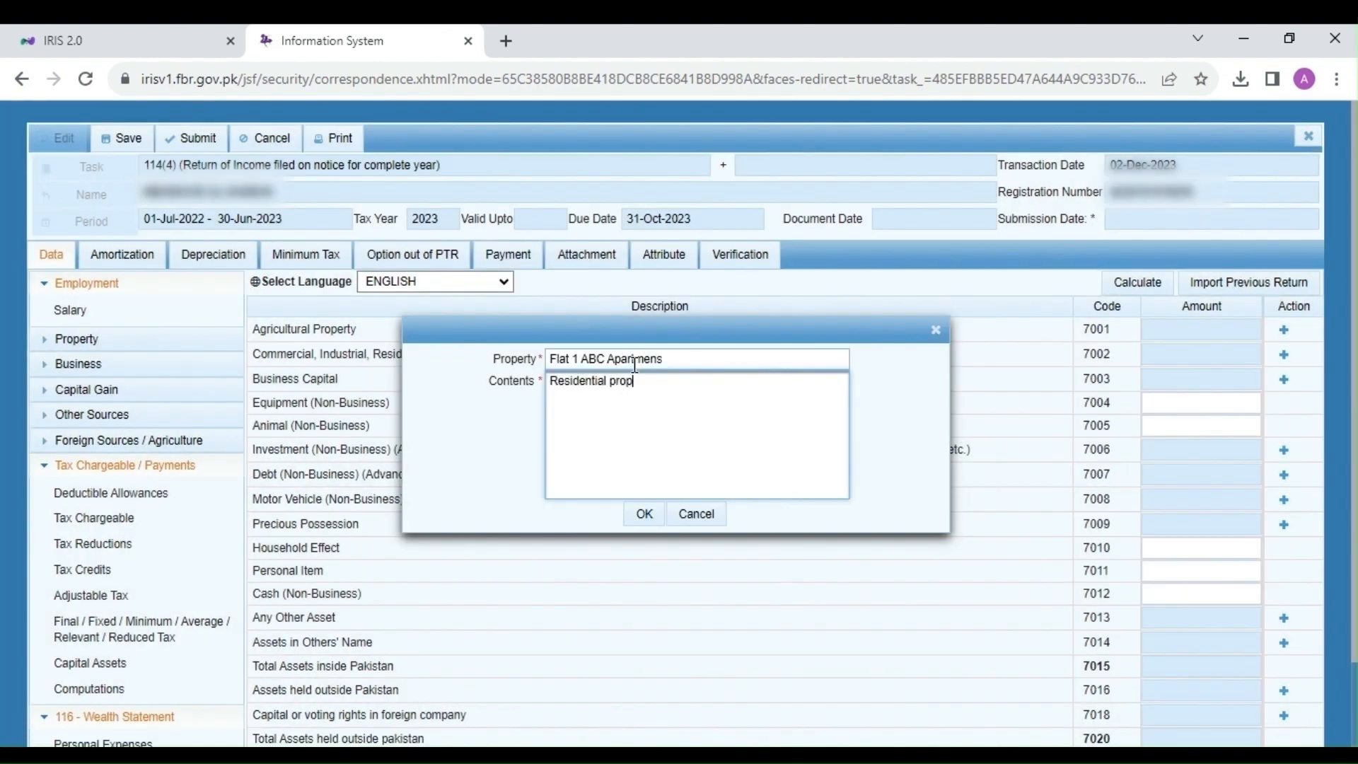
{"action": "type", "text": "erty"}
{"action": "left_click", "coordinate": [643, 514]}
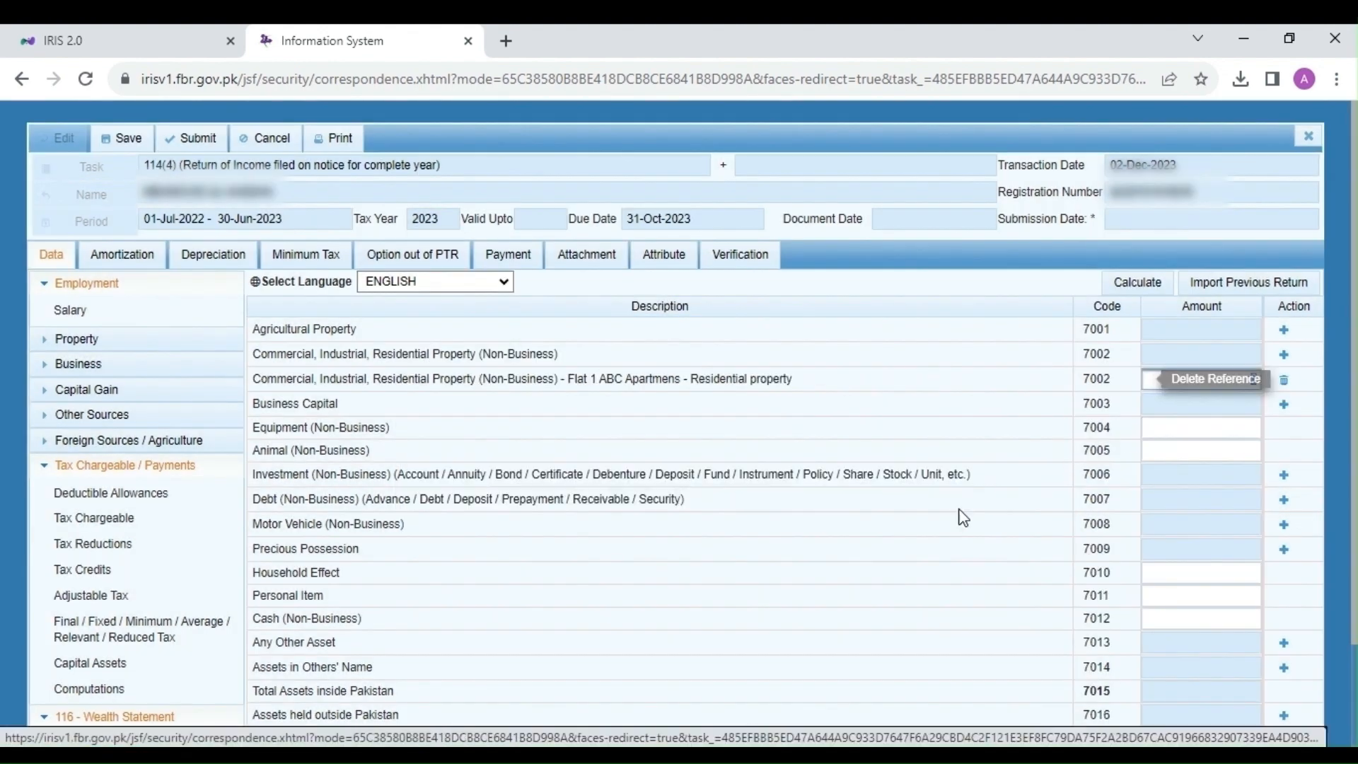
{"action": "type", "text": "2500000"}
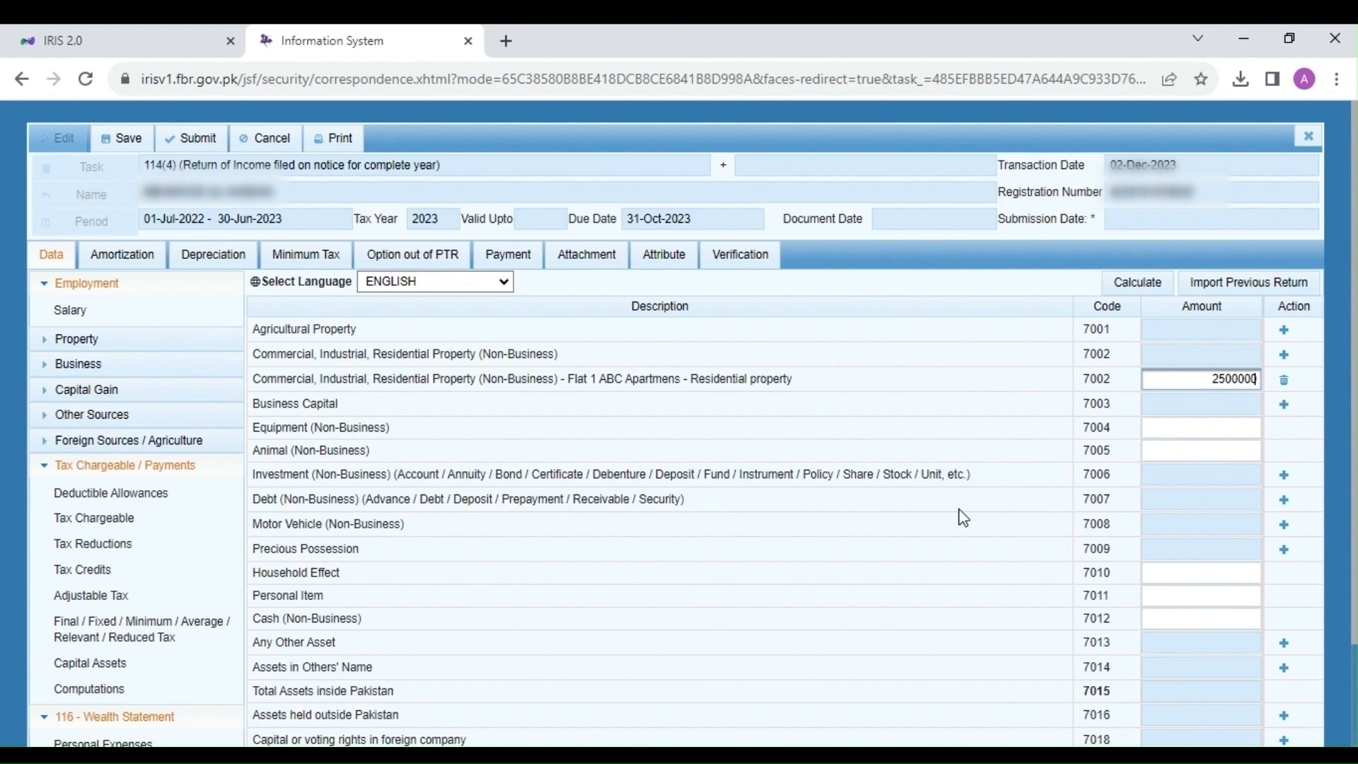
{"action": "left_click", "coordinate": [964, 517]}
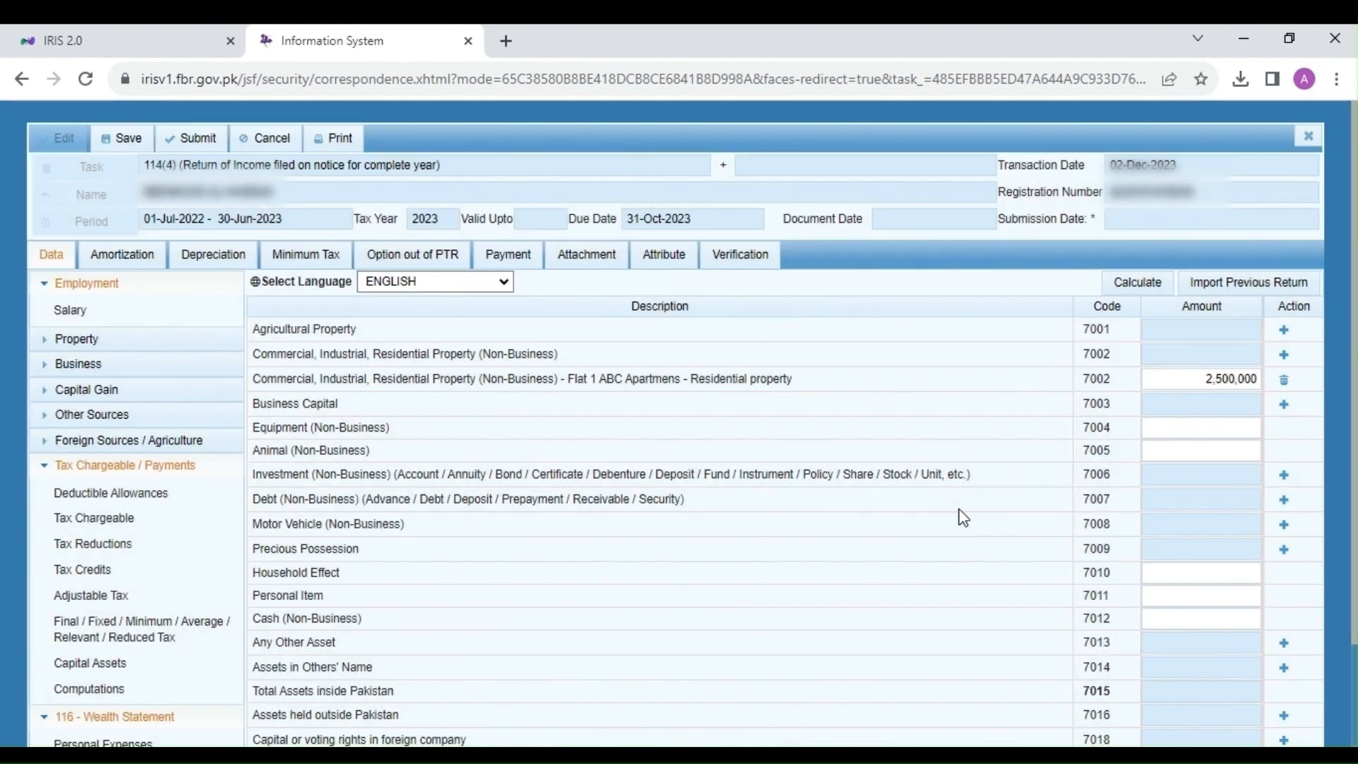
{"action": "left_click", "coordinate": [1146, 282]}
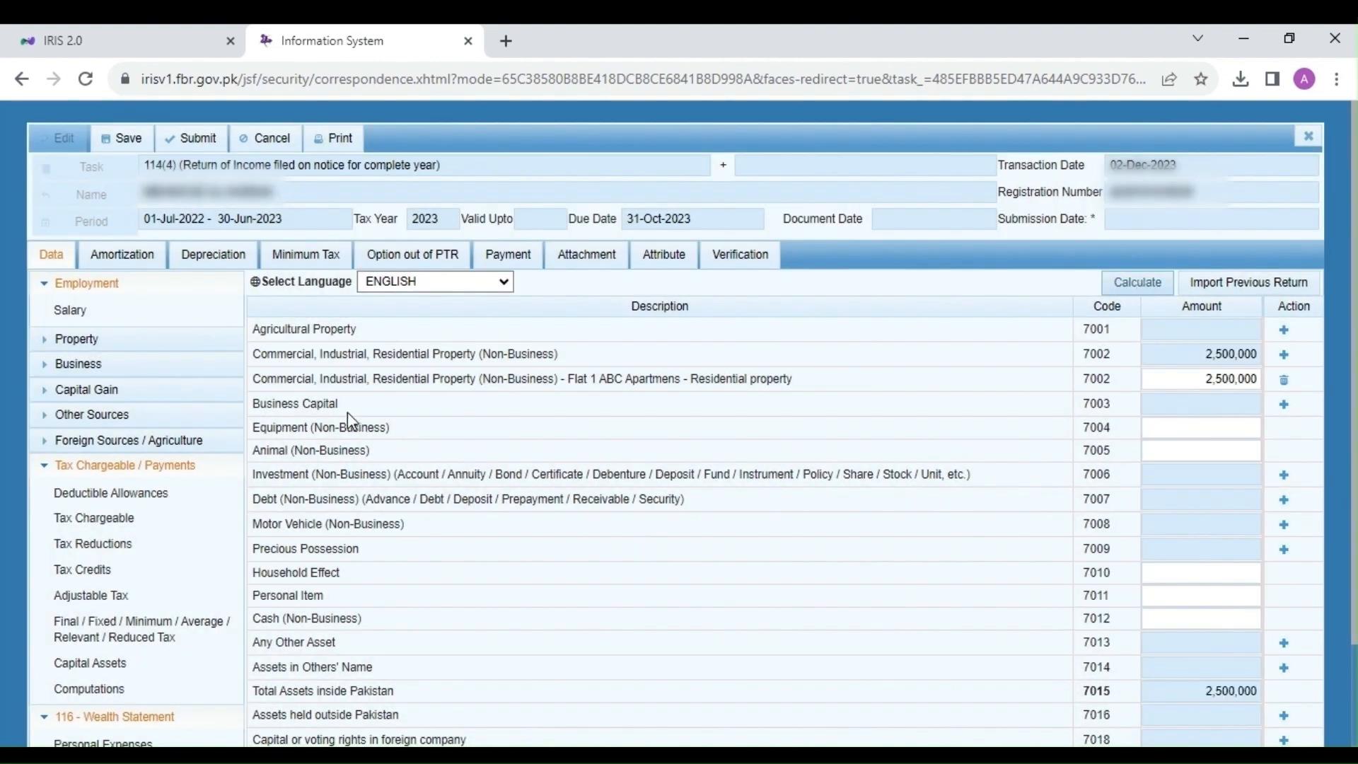
Step: Inspect the Equipment and Animal (Non-Business) rows of the wealth statement
{"action": "left_click_drag", "start_coordinate": [298, 428], "coordinate": [350, 433]}
{"action": "left_click", "coordinate": [266, 429]}
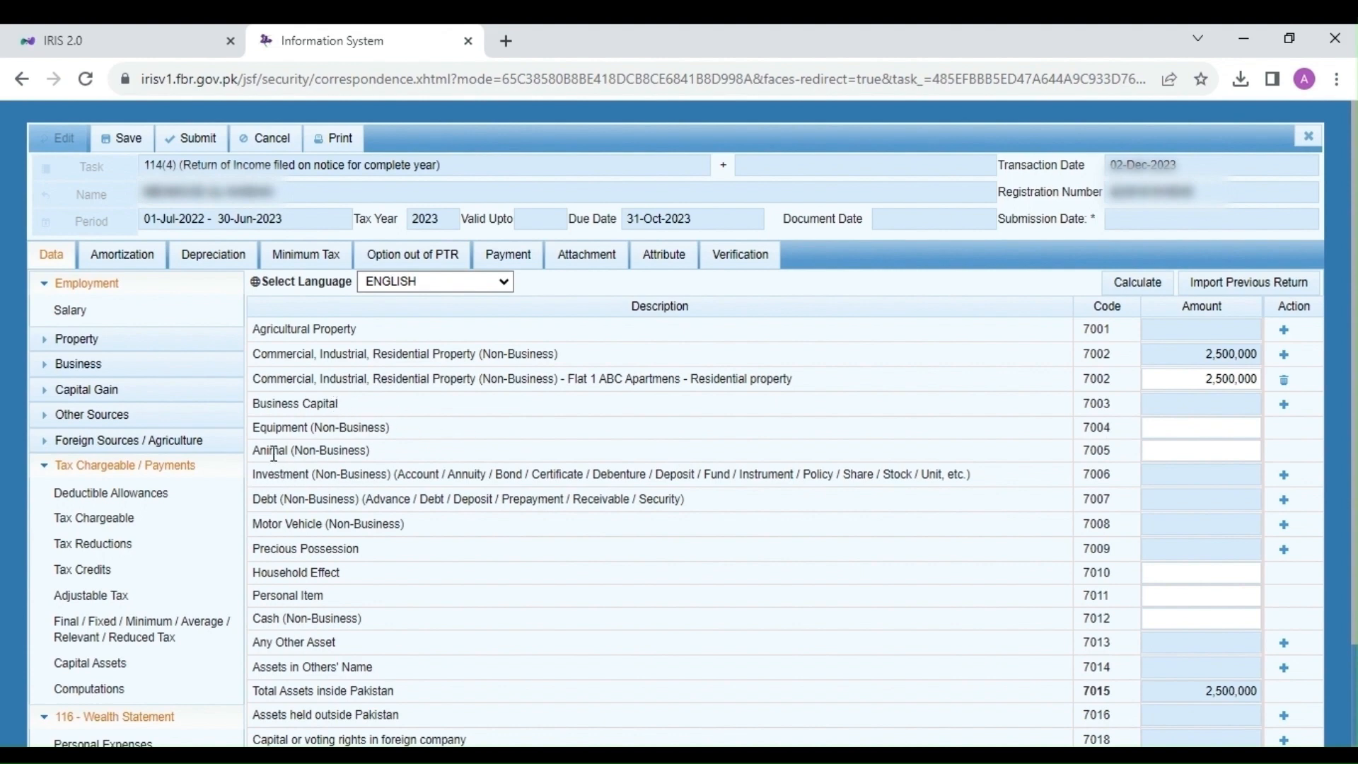
{"action": "left_click_drag", "start_coordinate": [269, 451], "coordinate": [328, 453]}
Step: Add a new 7006 investment entry with its account number and 'MCB Bank Ltd' as contents
{"action": "left_click", "coordinate": [307, 474]}
{"action": "left_click_drag", "start_coordinate": [405, 475], "coordinate": [595, 493]}
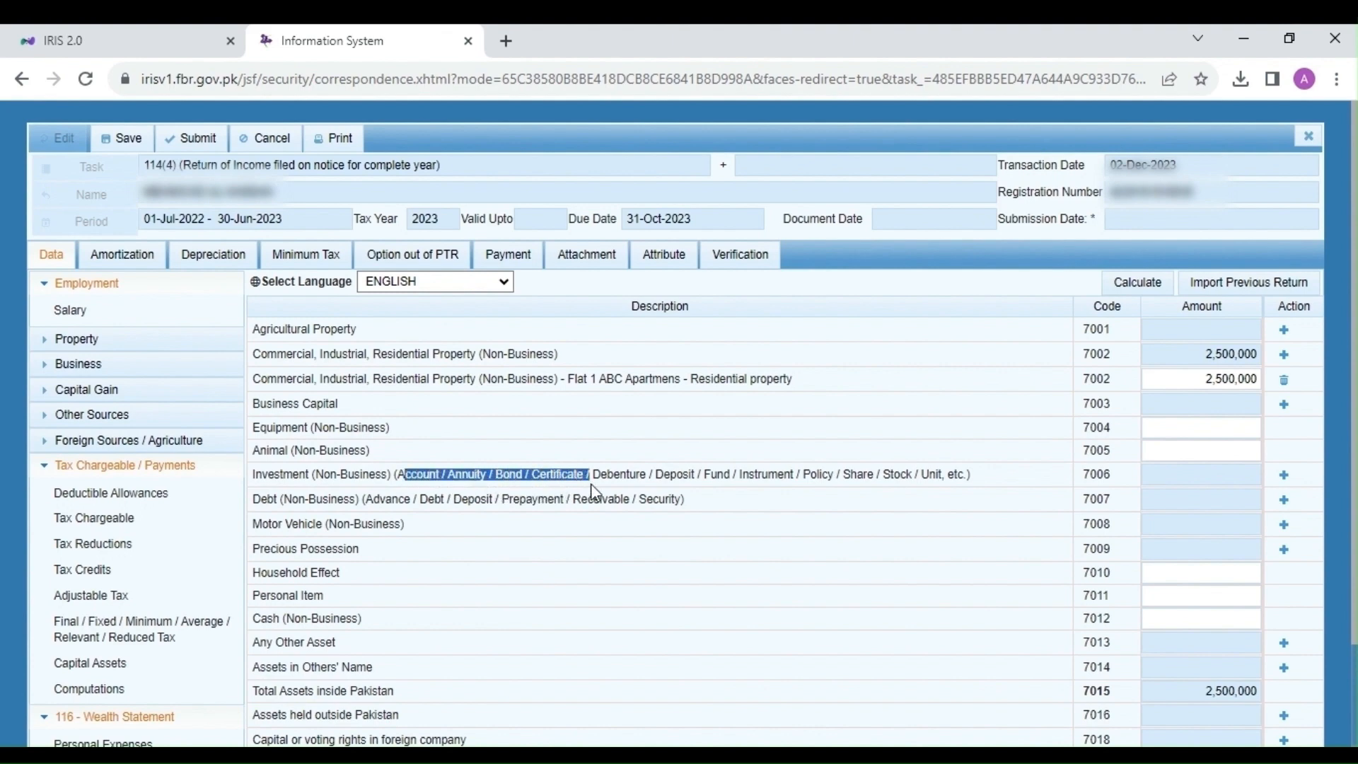
{"action": "left_click", "coordinate": [675, 472]}
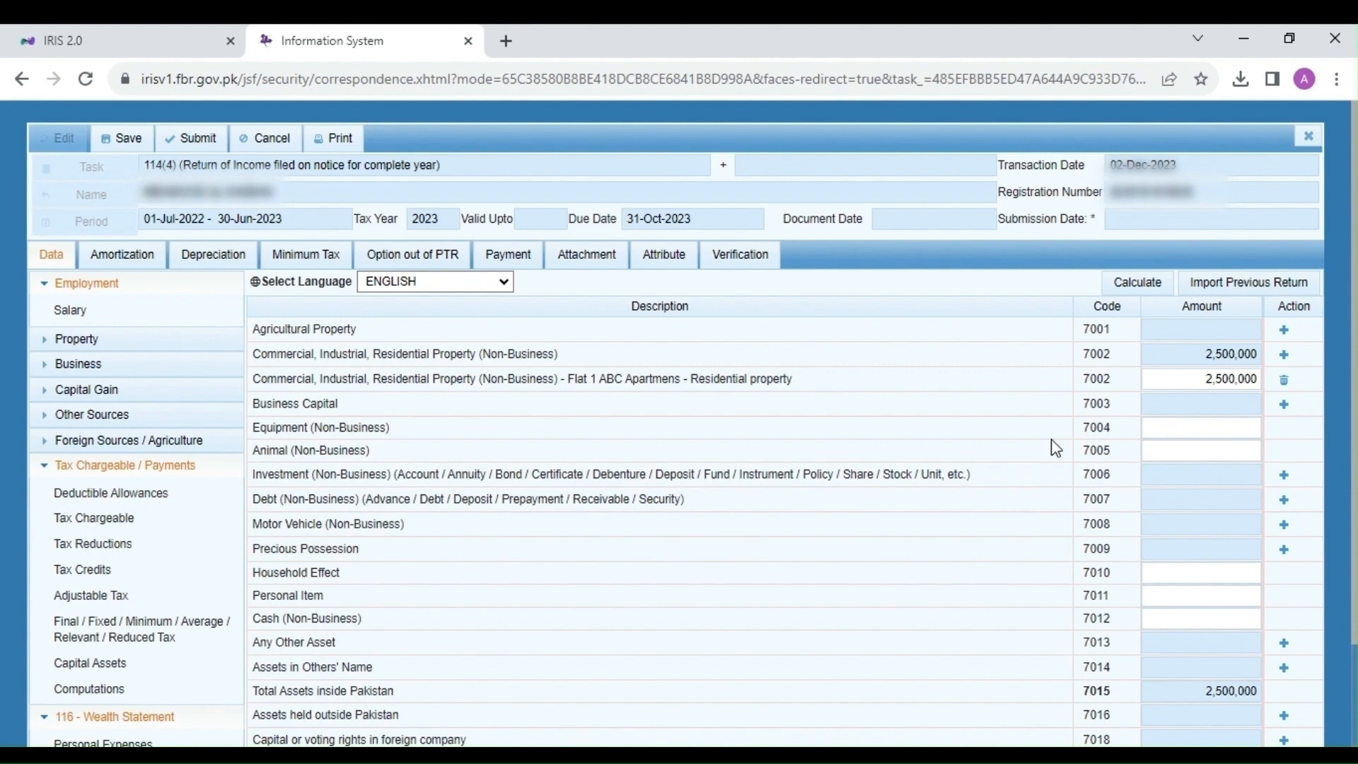
{"action": "left_click", "coordinate": [1284, 476]}
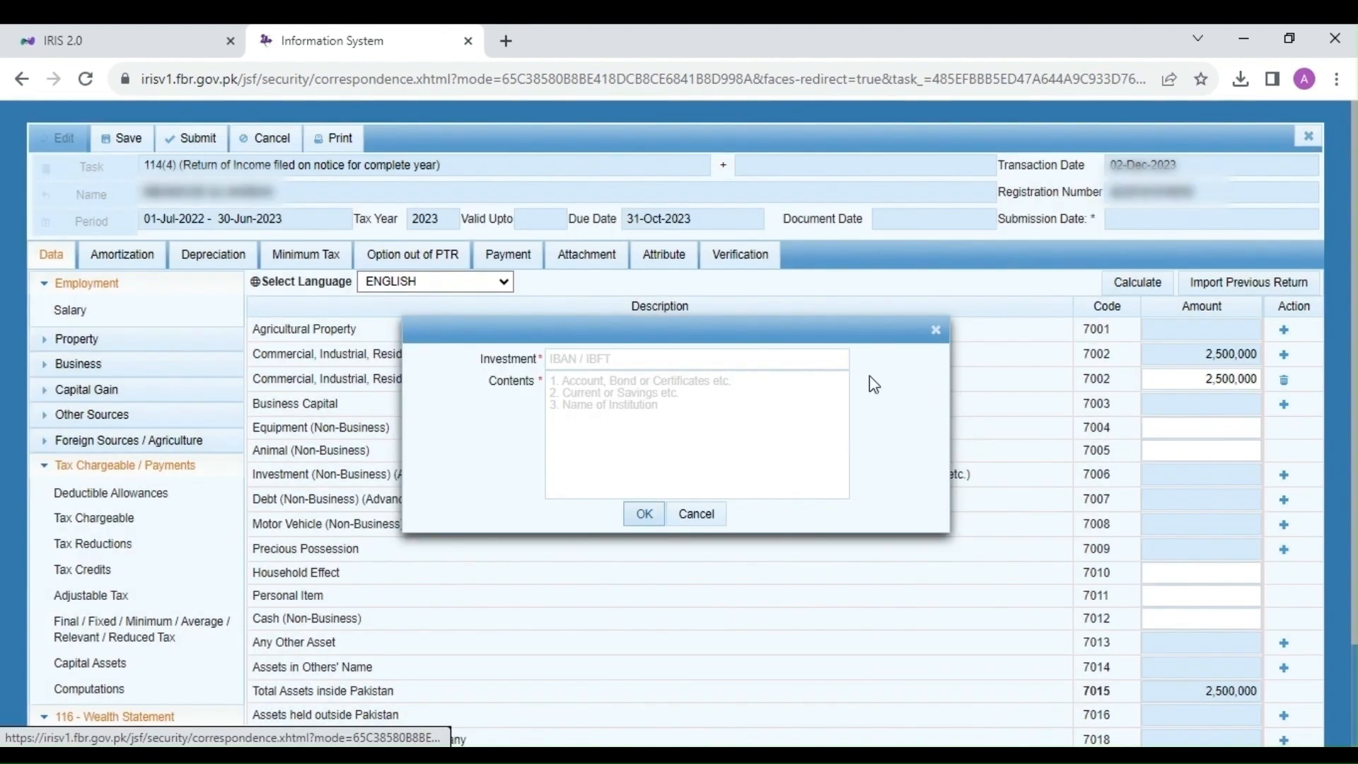
{"action": "left_click", "coordinate": [616, 362]}
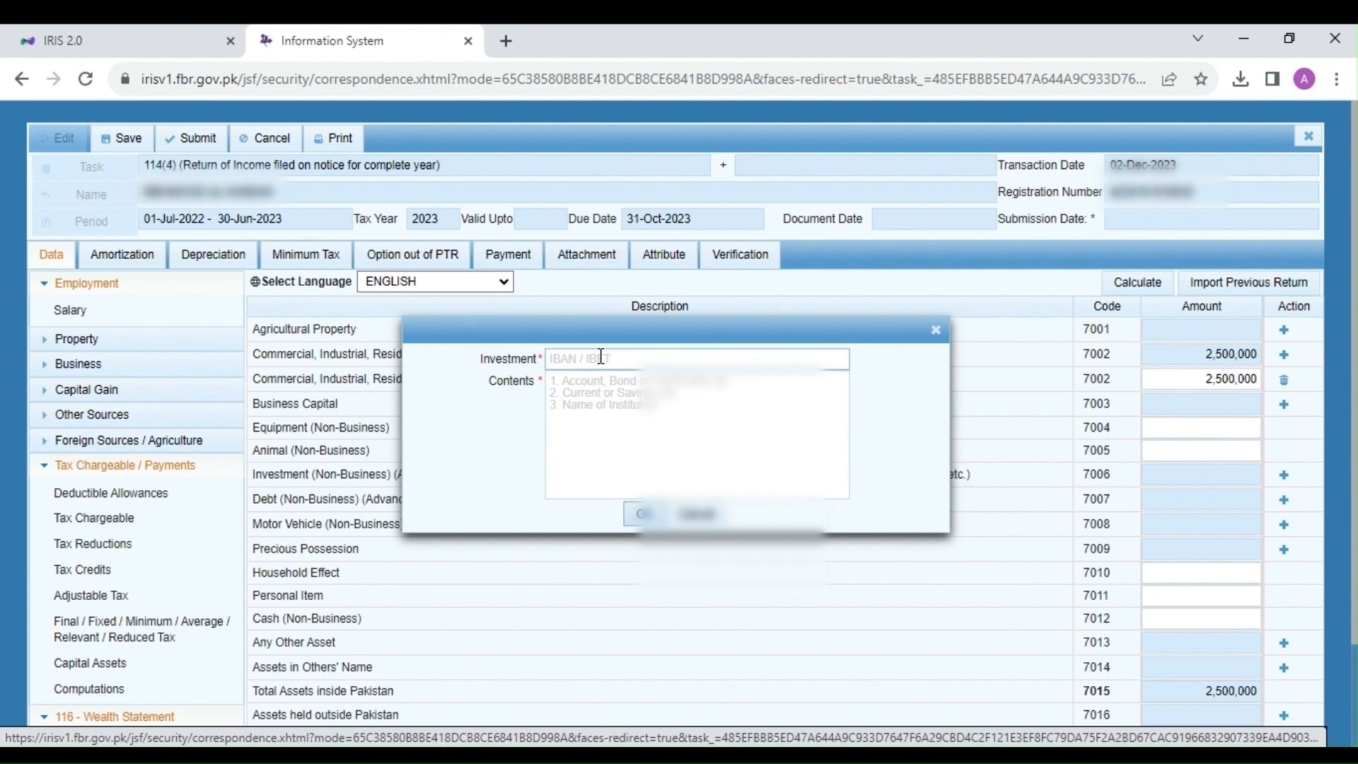
{"action": "left_click", "coordinate": [601, 356]}
{"action": "type", "text": "123456"}
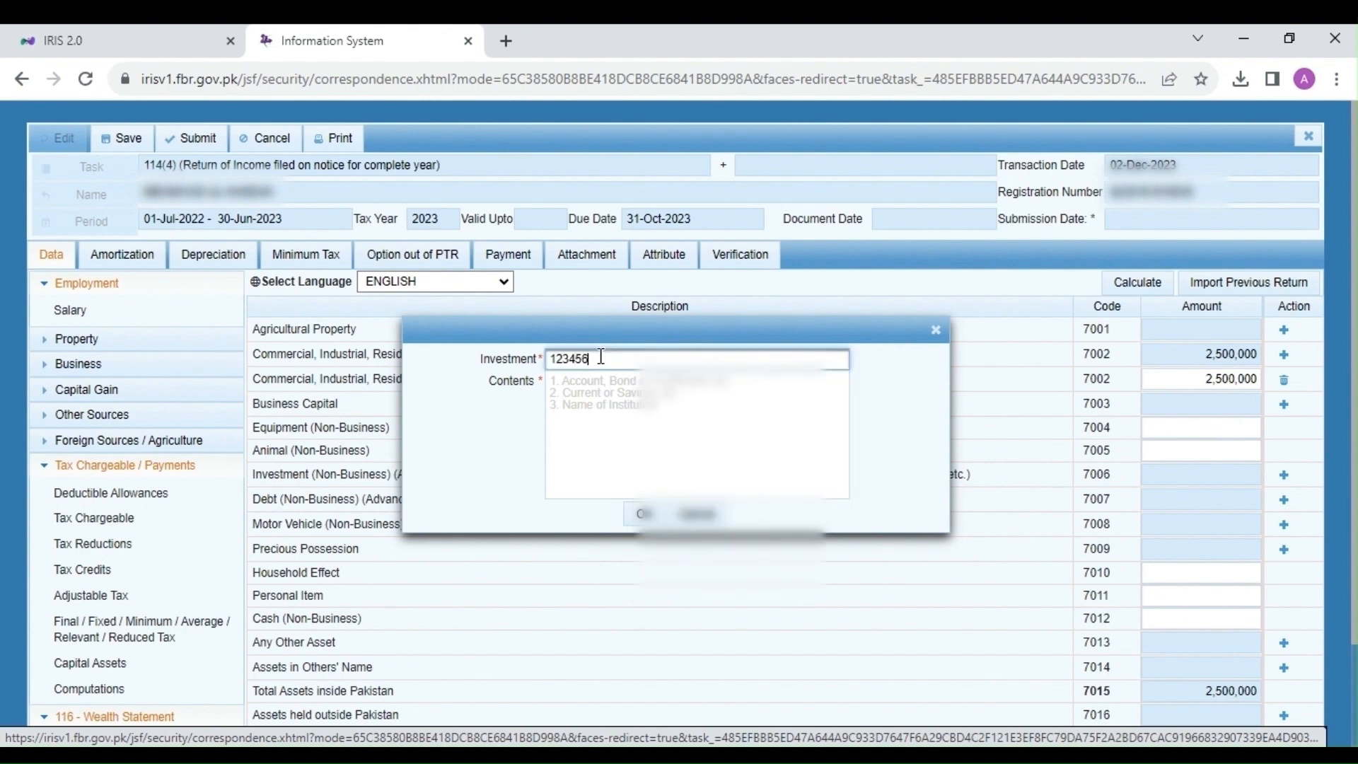
{"action": "left_click", "coordinate": [606, 419]}
{"action": "type", "text": "MCB Ba"}
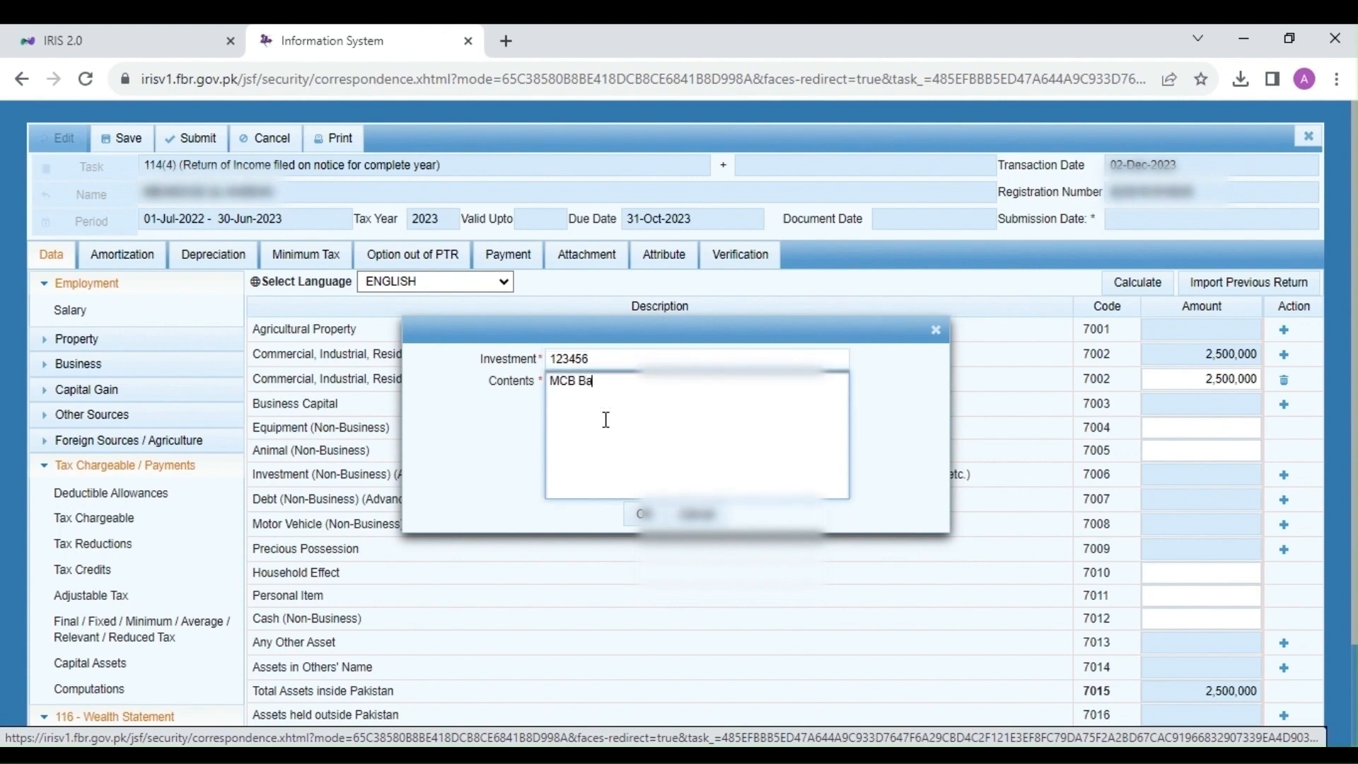
{"action": "type", "text": "nk Inv"}
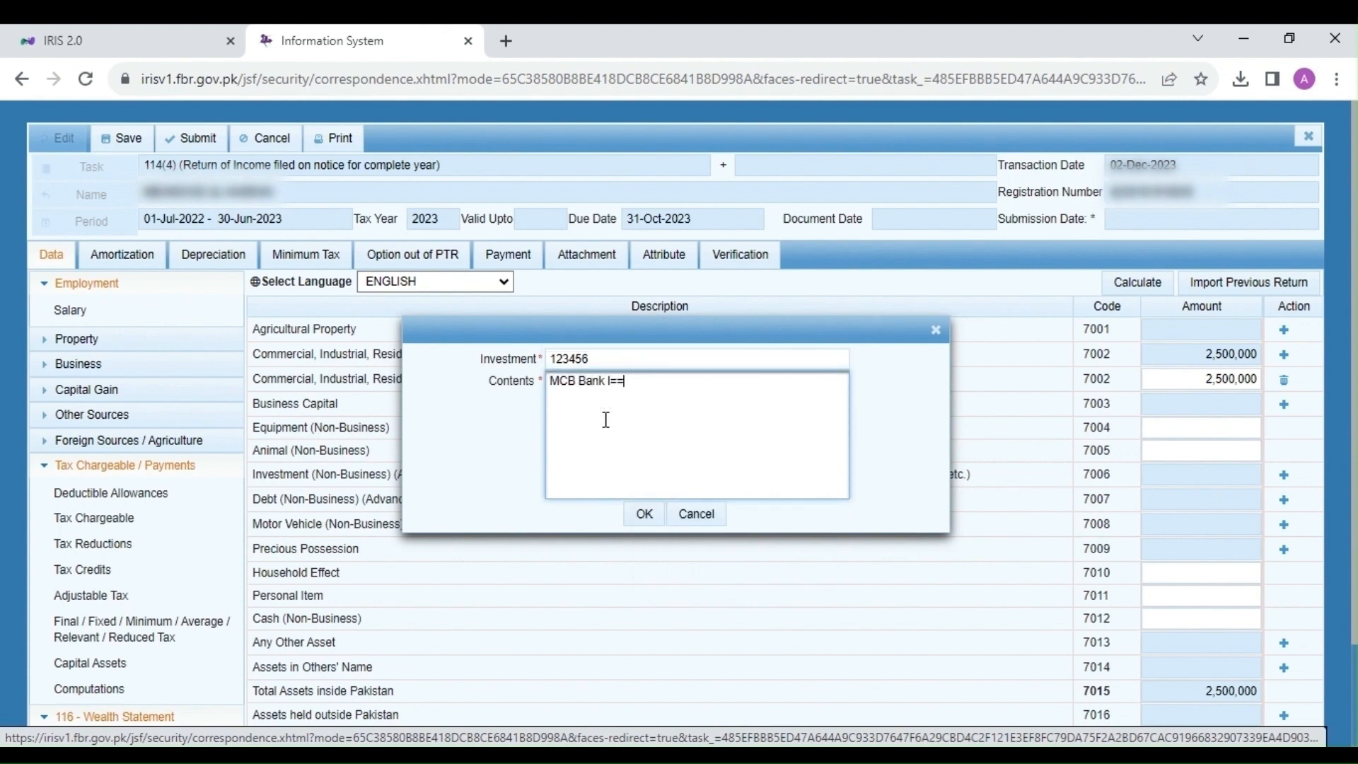
{"action": "key", "text": "BackSpace"}
{"action": "key", "text": "BackSpace"}
{"action": "key", "text": "BackSpace"}
{"action": "type", "text": "Ltd"}
{"action": "left_click", "coordinate": [643, 514]}
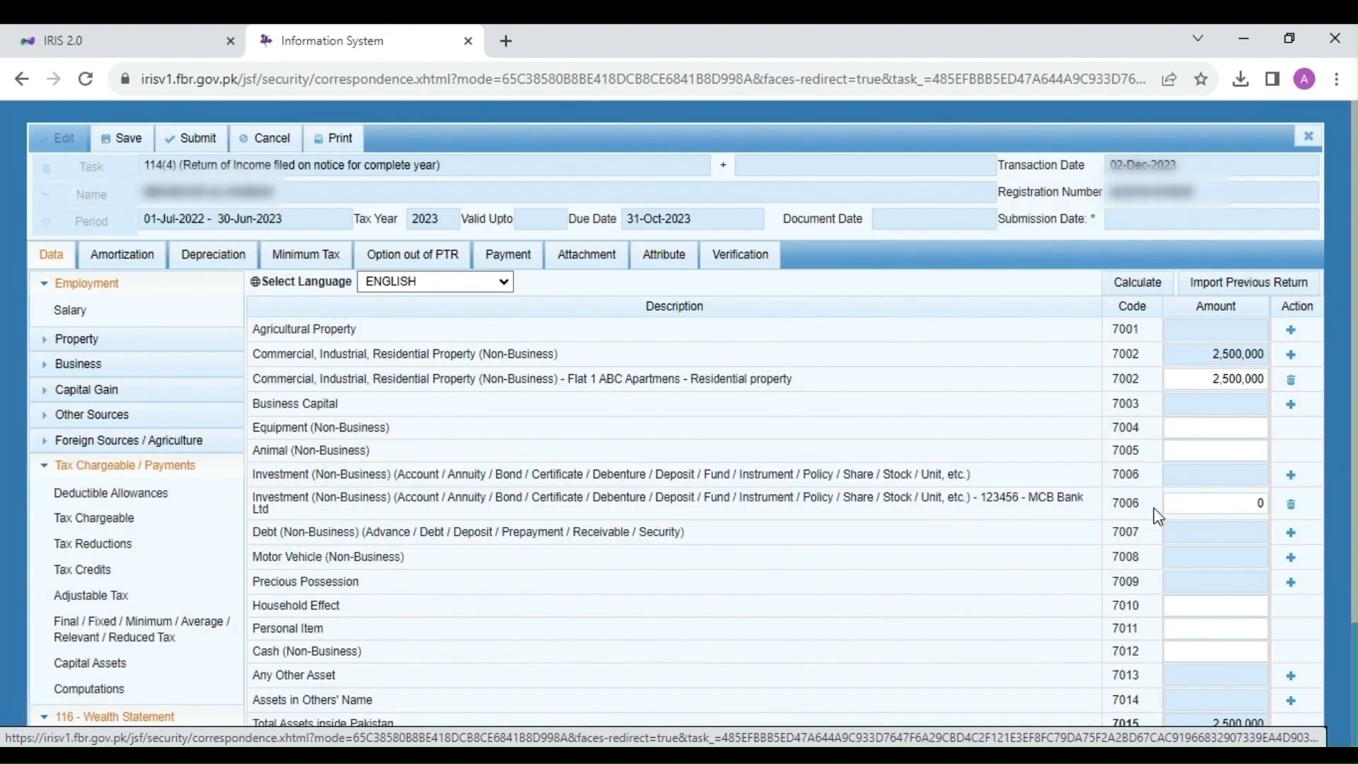
Step: Set the MCB Bank Ltd investment amount to 25,000
{"action": "left_click", "coordinate": [1246, 508]}
{"action": "key", "text": "BackSpace"}
{"action": "type", "text": "25,000"}
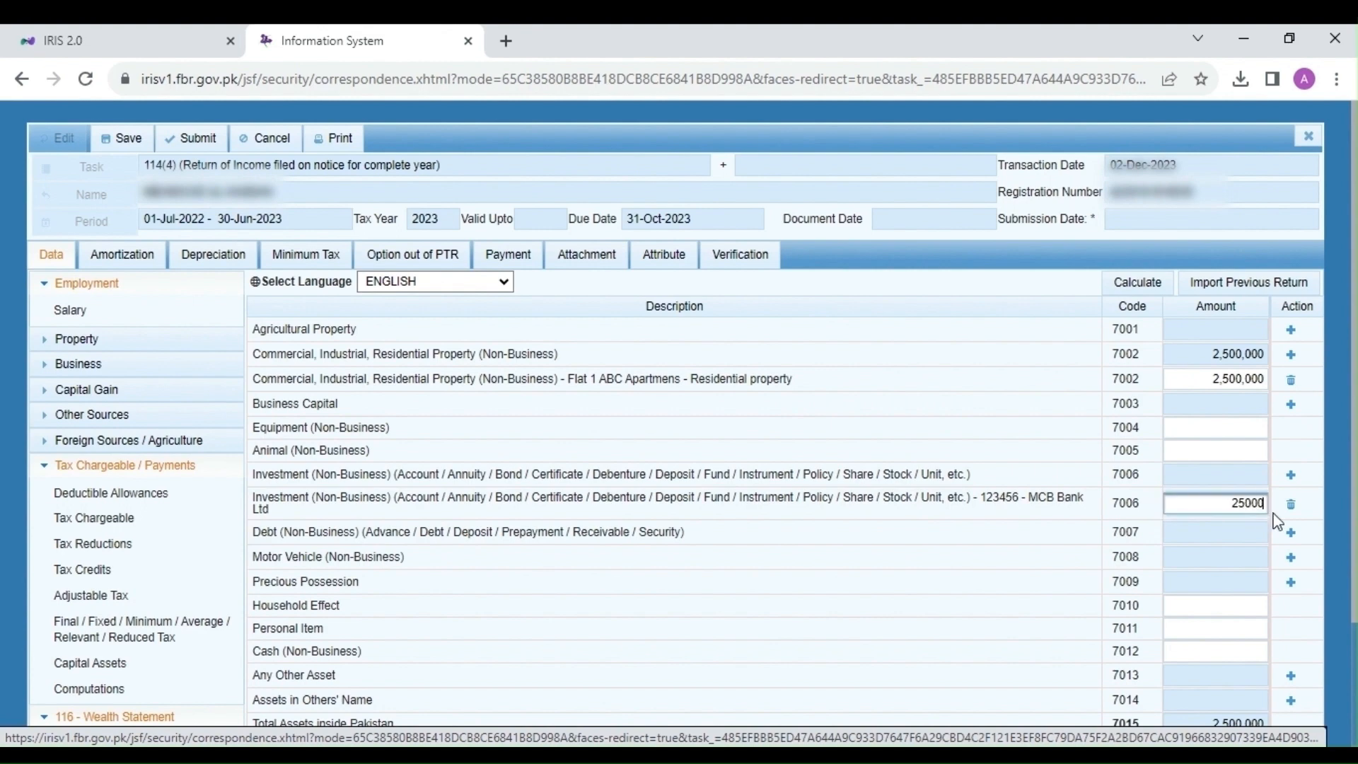
{"action": "left_click", "coordinate": [1032, 550]}
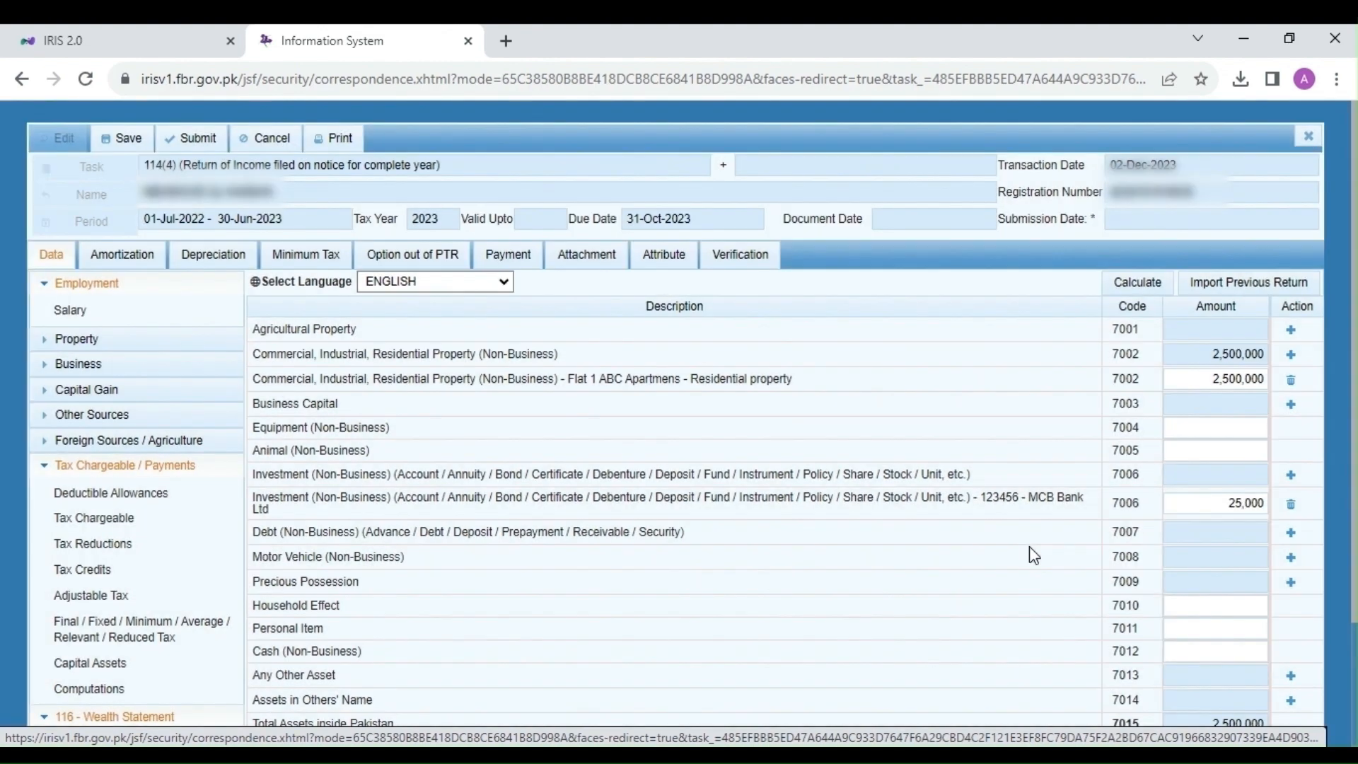
Step: Add a new 7006 investment entry with its account number and 'Faysal Bank LTd' as contents
{"action": "left_click", "coordinate": [1291, 476]}
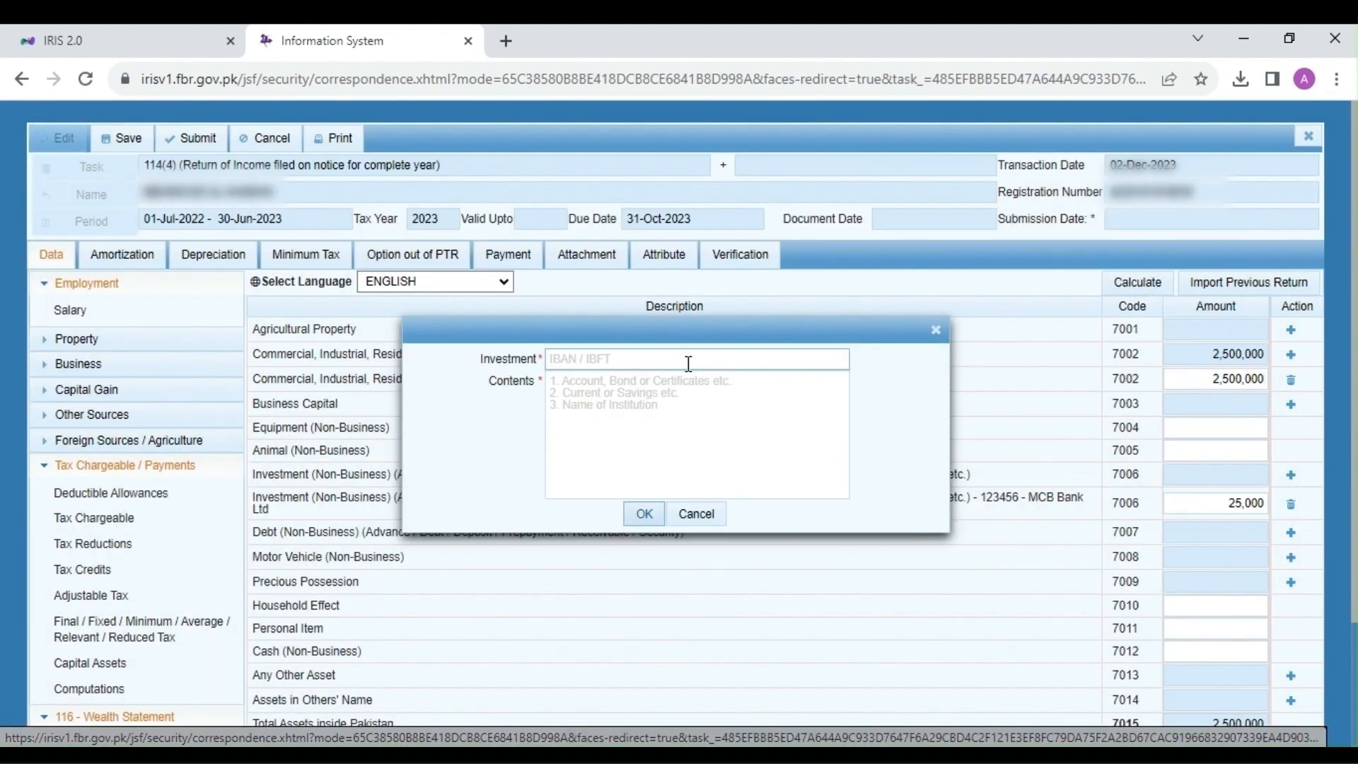
{"action": "left_click", "coordinate": [620, 360]}
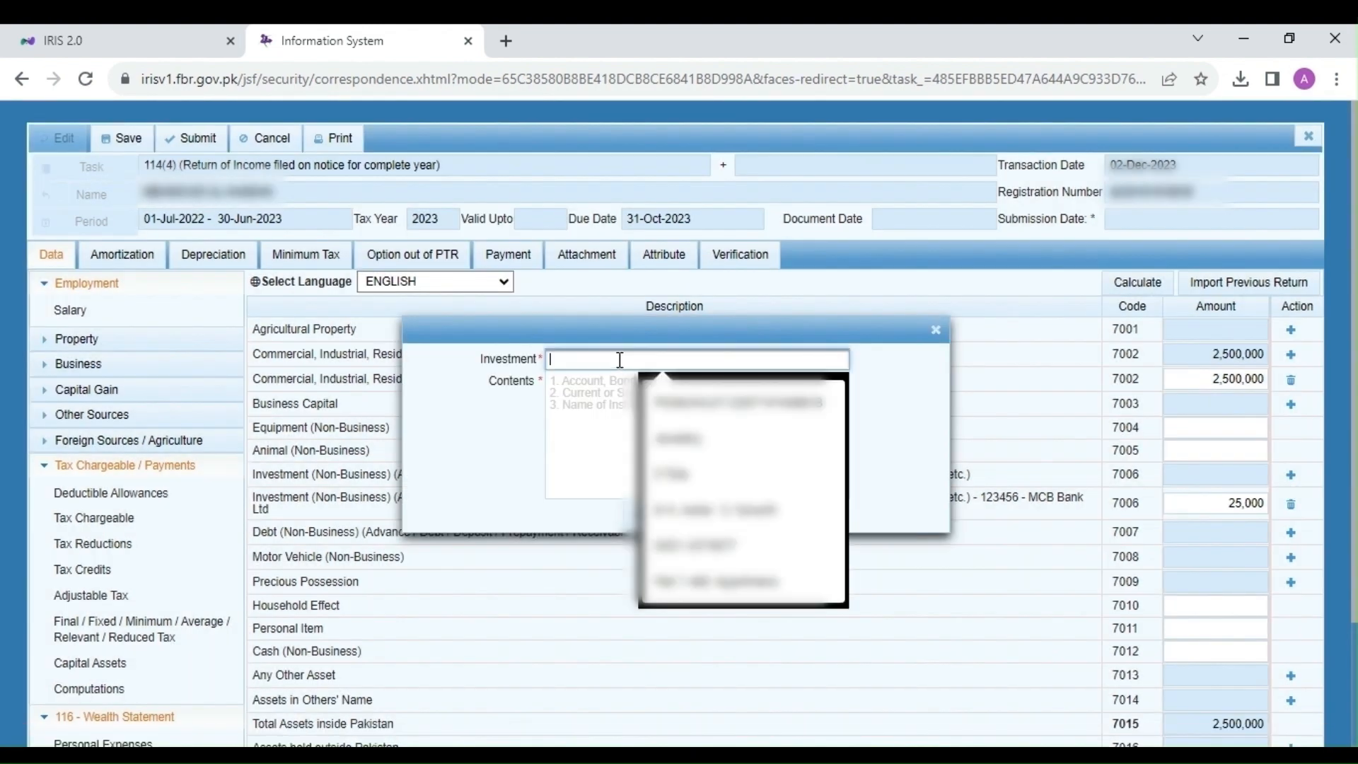
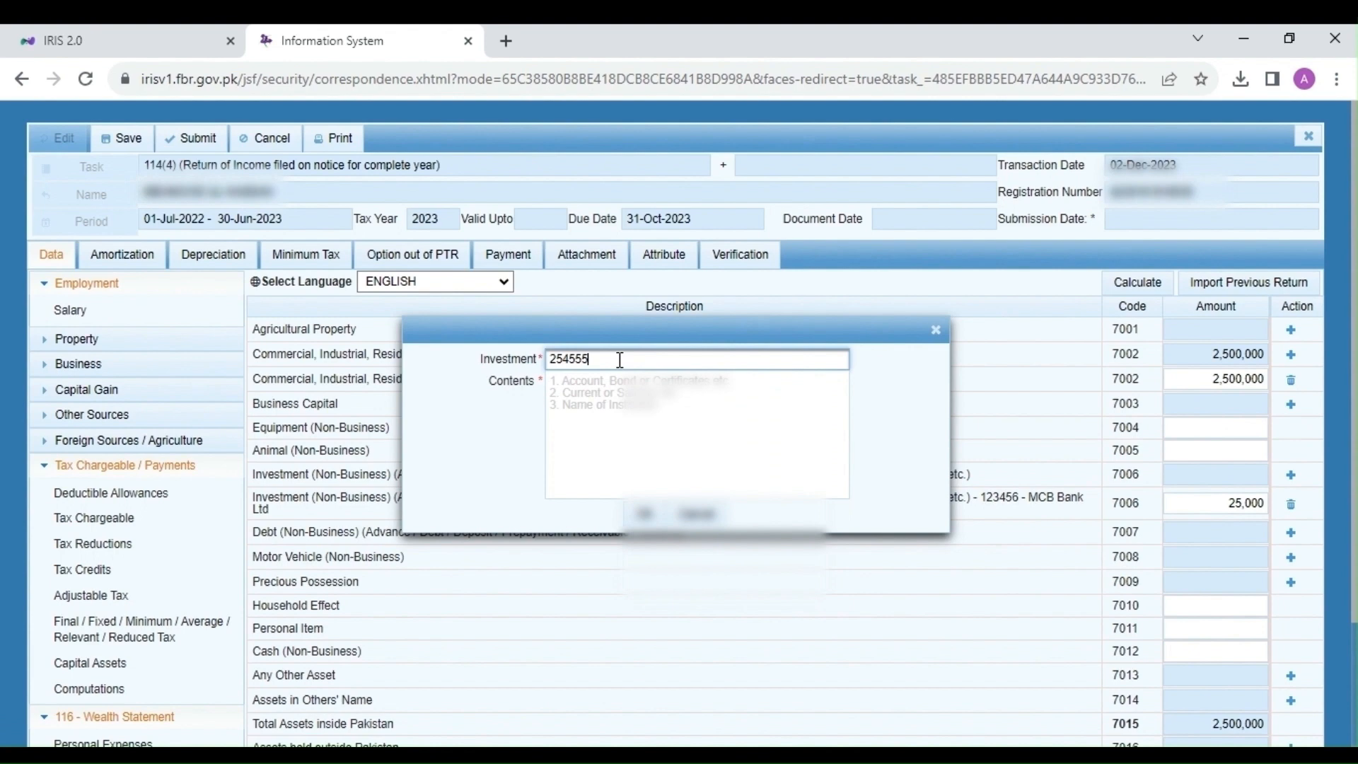
{"action": "left_click", "coordinate": [611, 402]}
{"action": "type", "text": "Faysal Bank LT"}
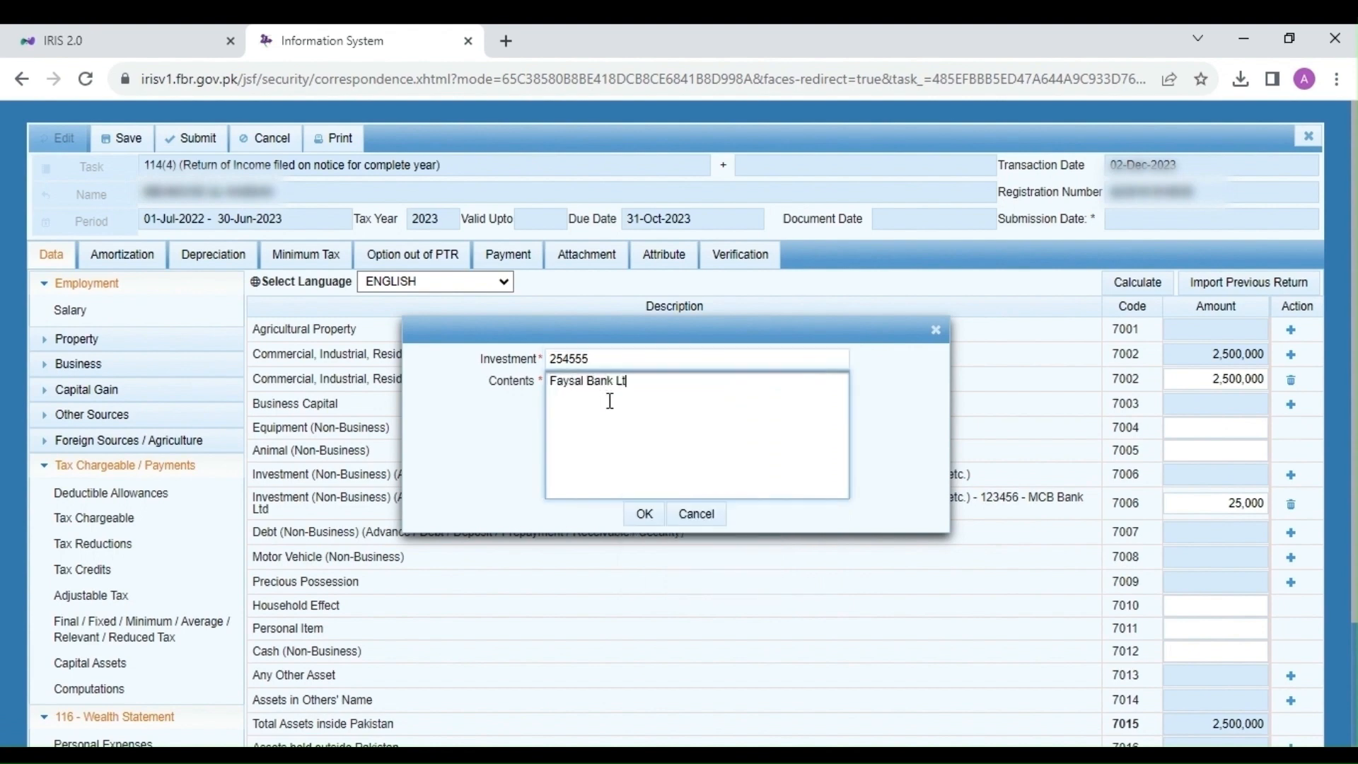
{"action": "type", "text": "d"}
{"action": "left_click", "coordinate": [652, 523]}
Step: Value the Faysal Bank investment at 50,000, recalculate, and start a 7008 motor vehicle entry
{"action": "left_click", "coordinate": [1241, 505]}
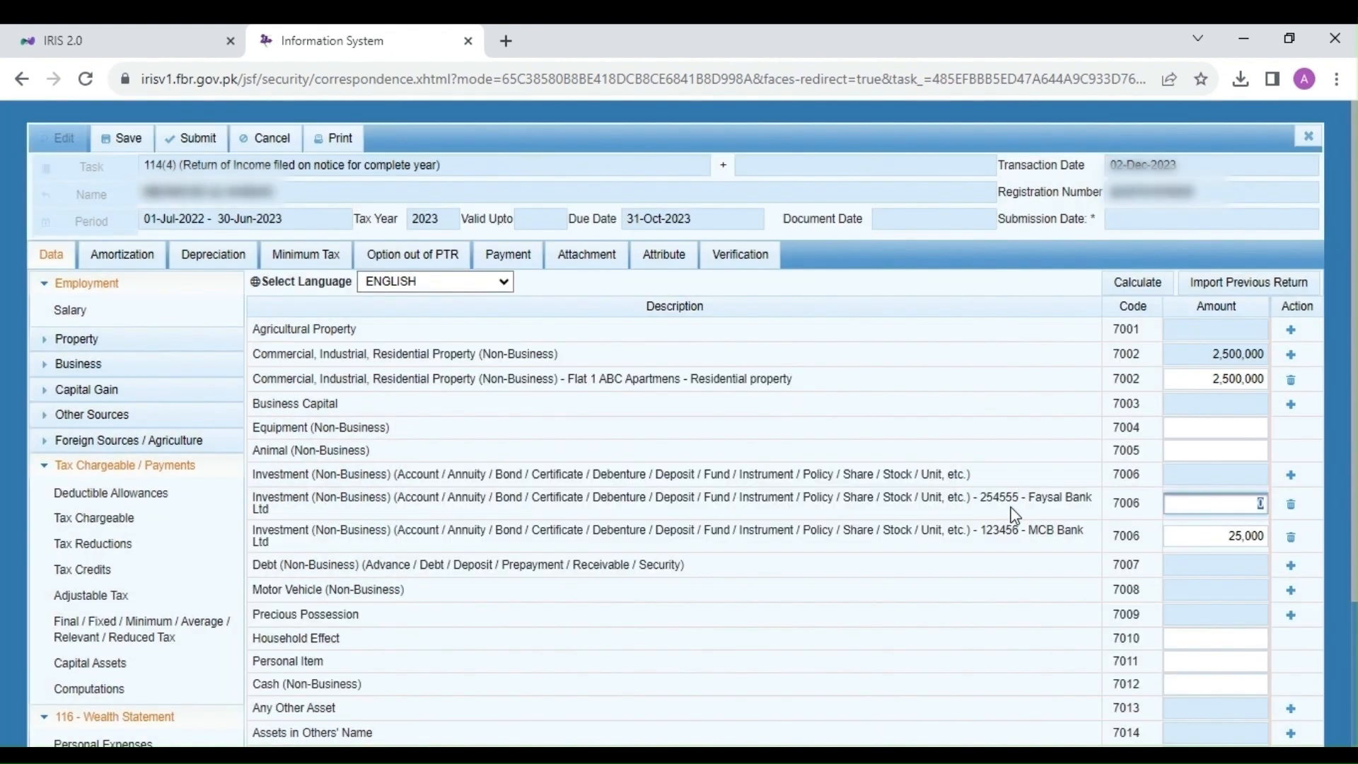
{"action": "type", "text": "50000"}
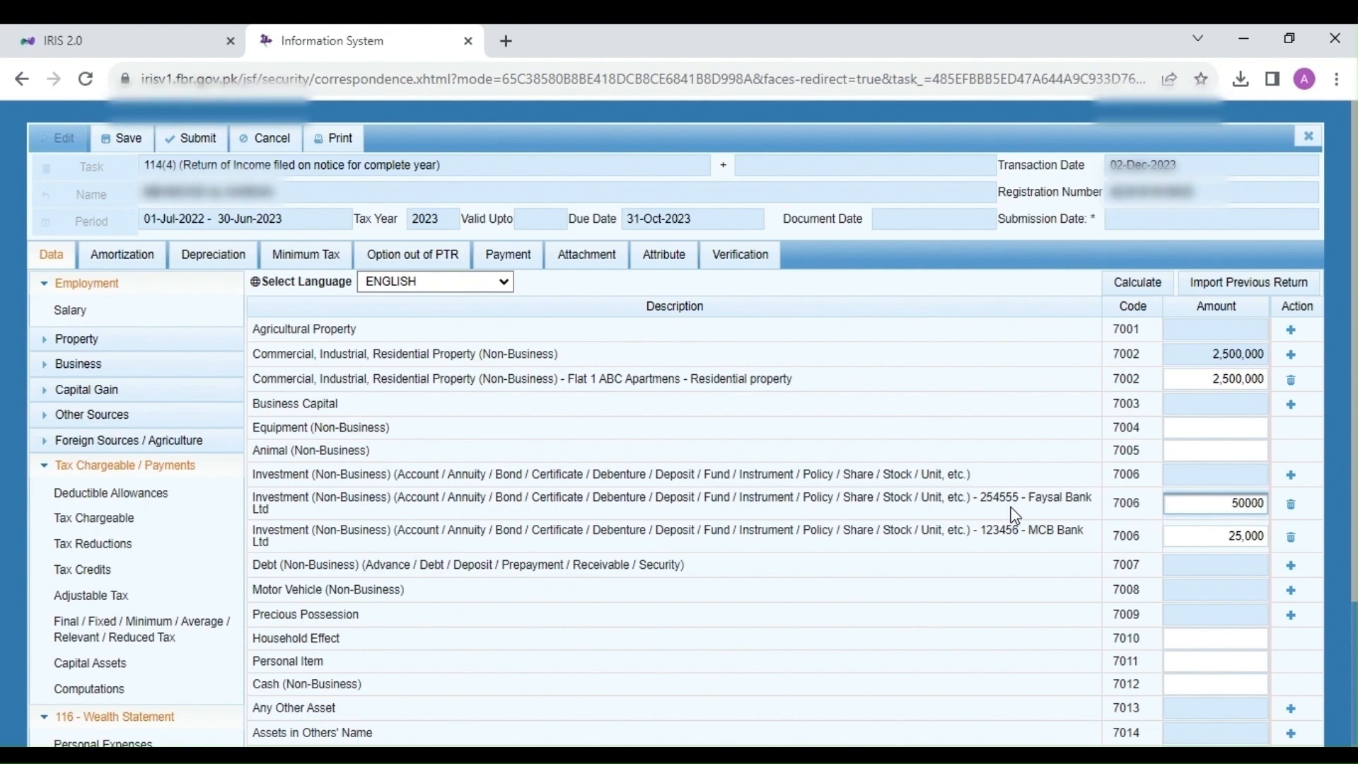
{"action": "left_click", "coordinate": [1015, 515]}
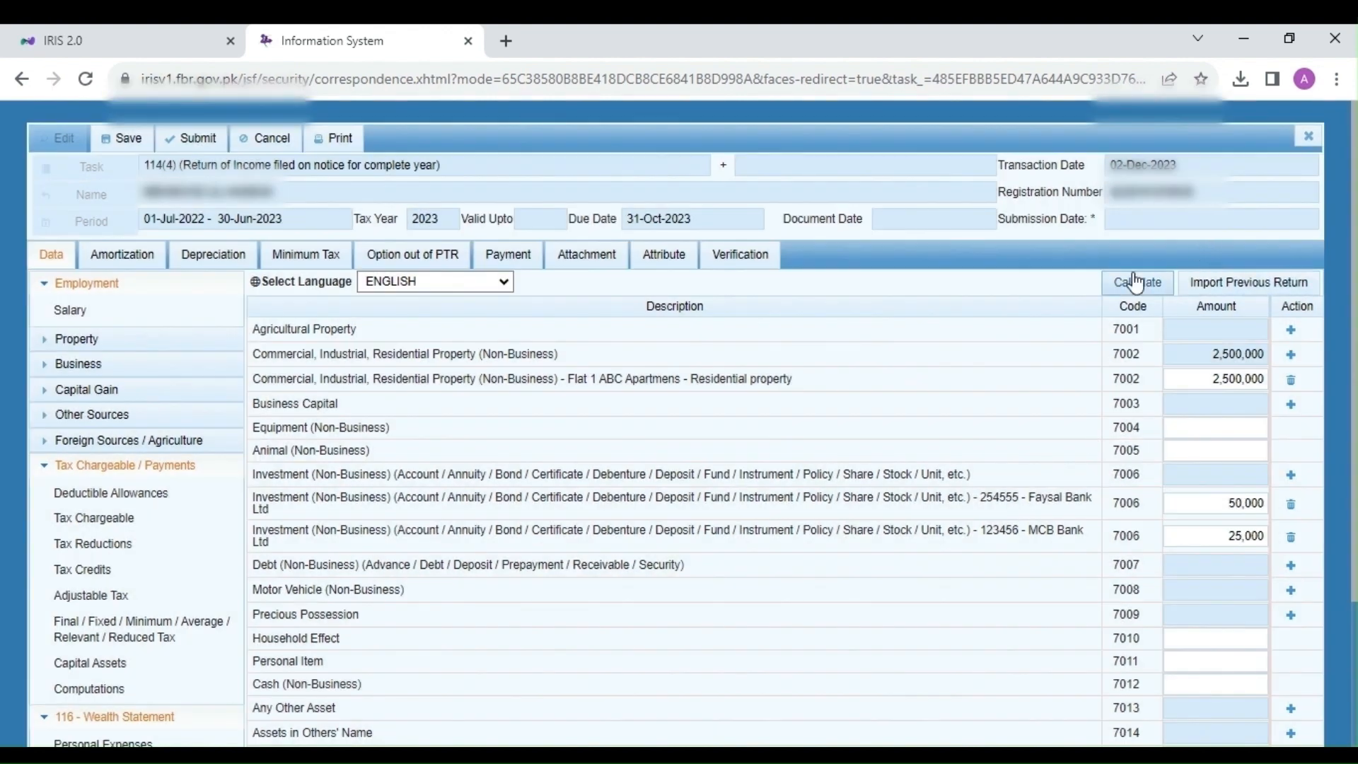
{"action": "left_click", "coordinate": [1129, 286]}
{"action": "scroll", "coordinate": [794, 474], "scroll_direction": "down", "scroll_amount": 1}
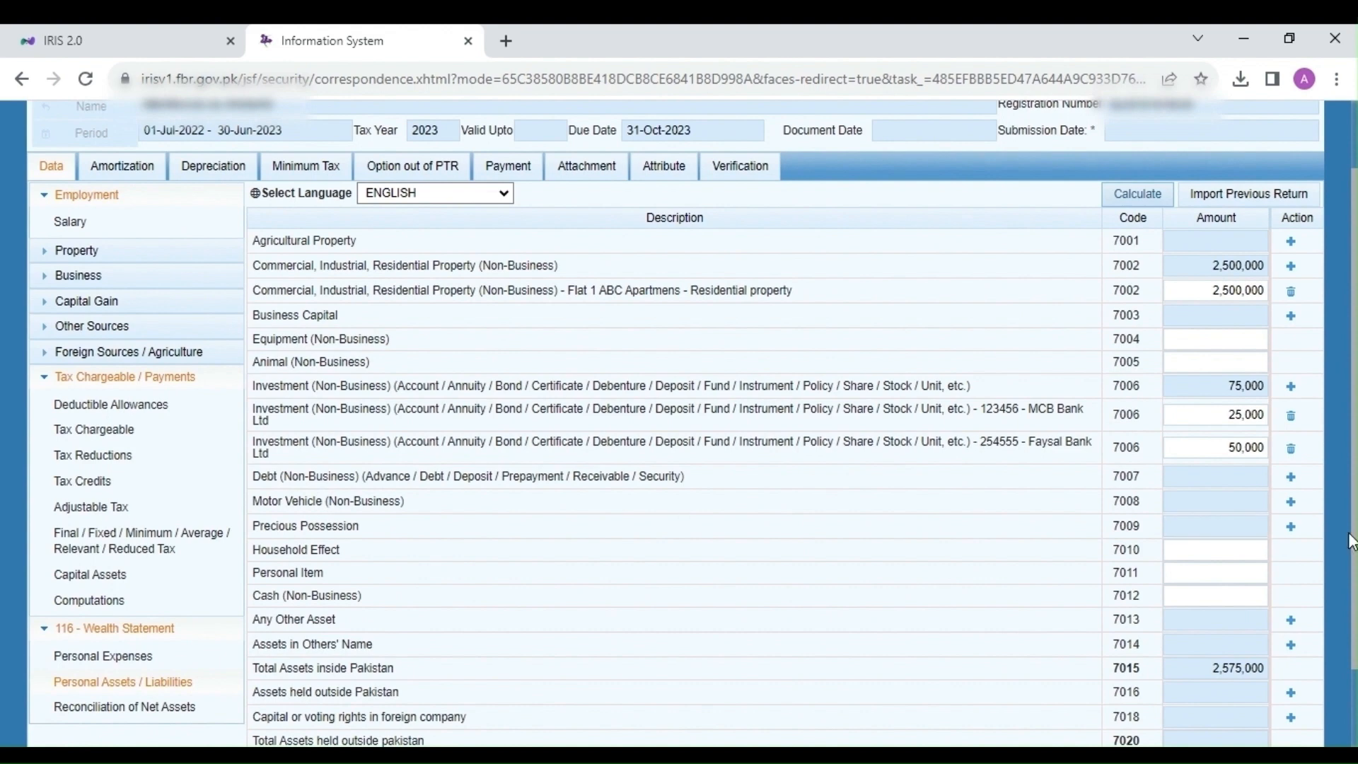
{"action": "left_click", "coordinate": [1291, 501]}
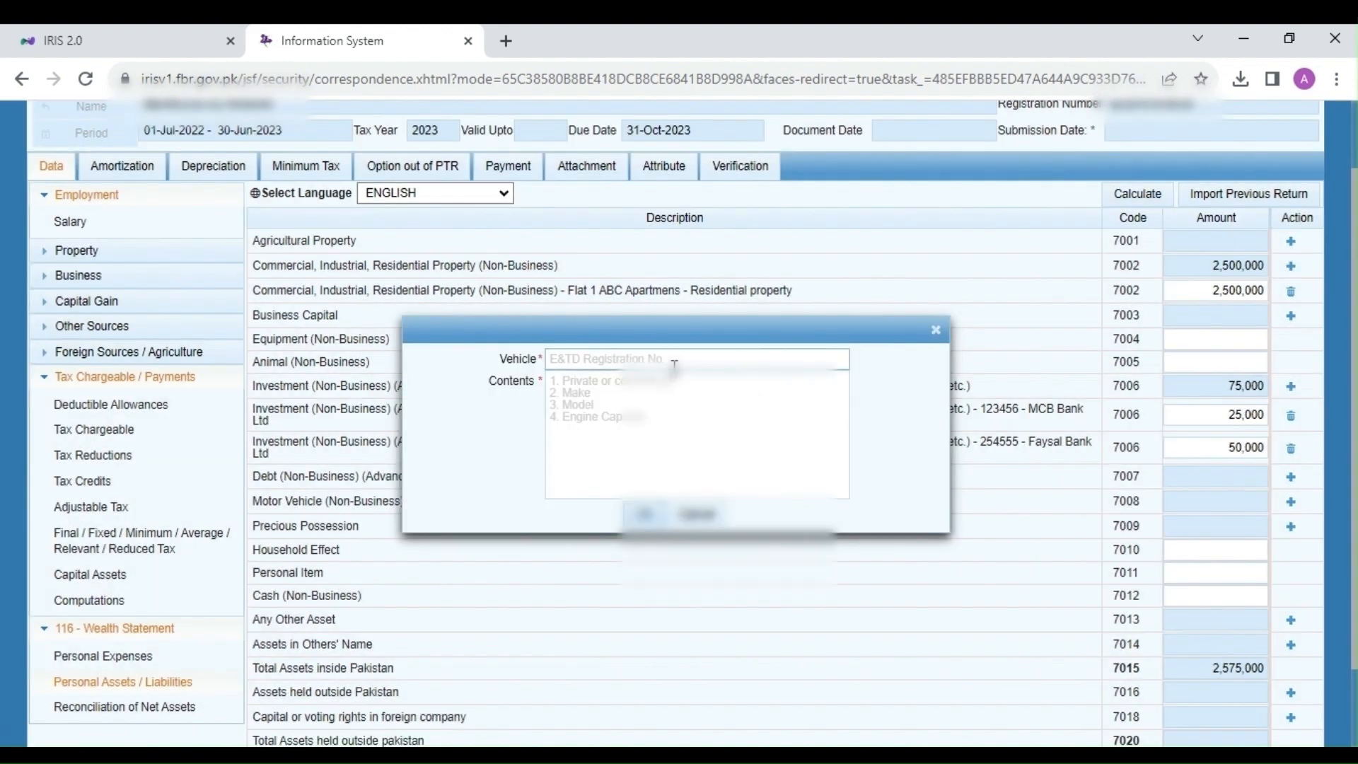
Step: Create the vehicle entry with its registration number and 'Suzuki Wagon R 2020 mod' as contents
{"action": "left_click", "coordinate": [675, 363]}
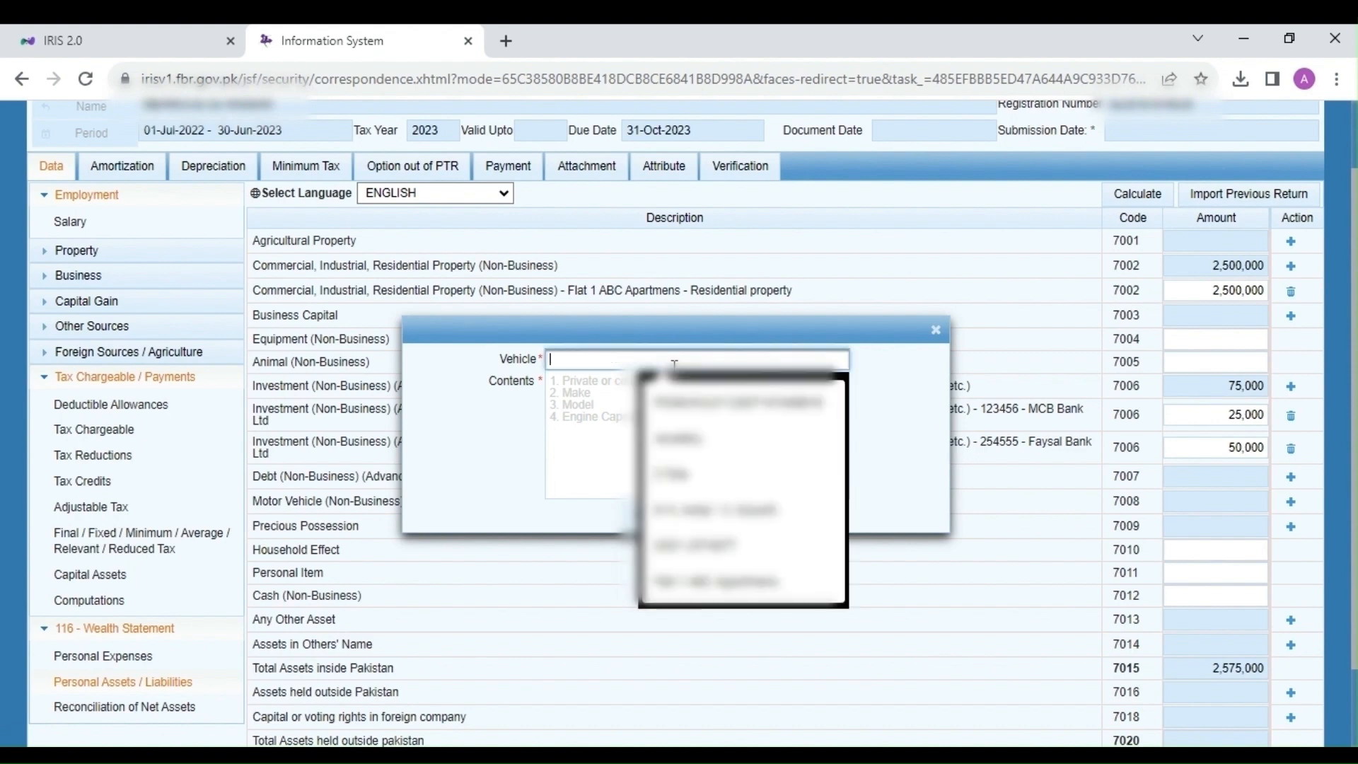
{"action": "type", "text": "2254"}
{"action": "left_click", "coordinate": [634, 409]}
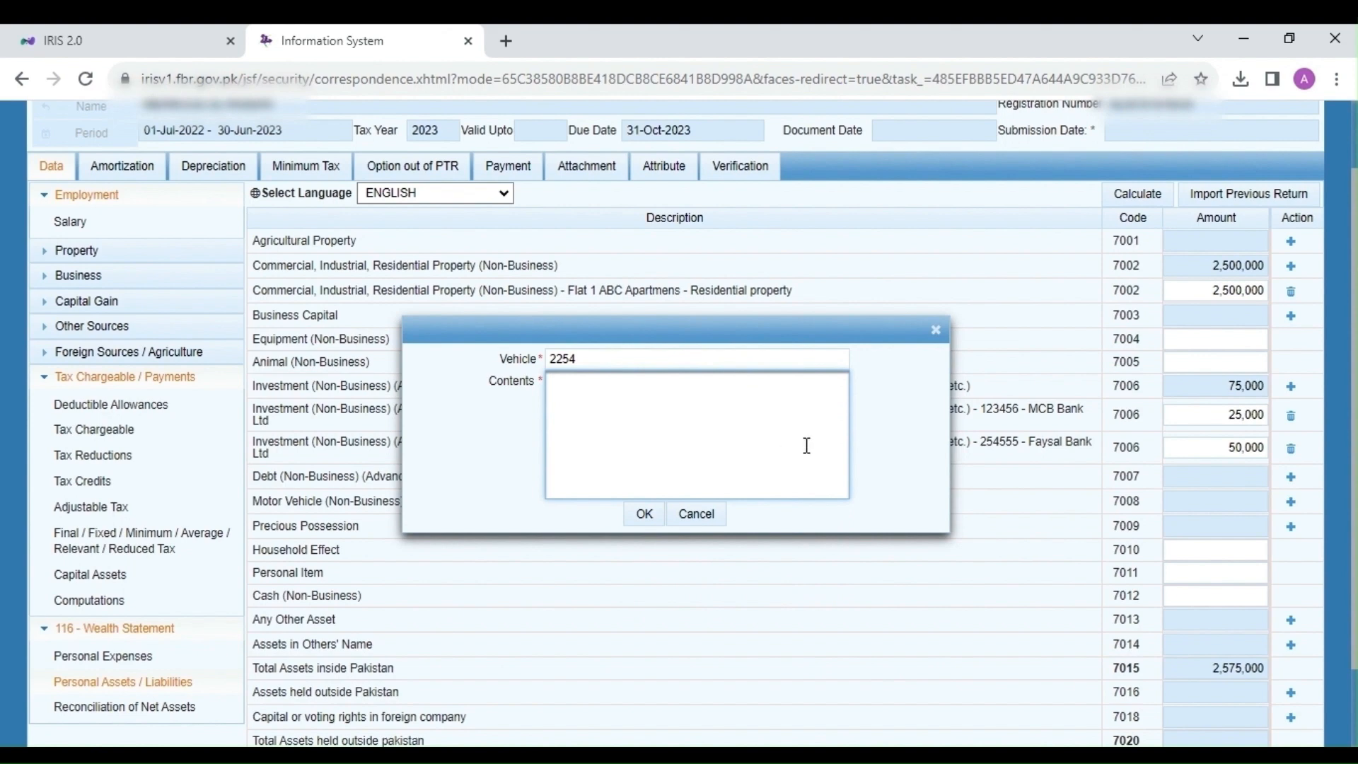
{"action": "type", "text": "Suzuki Wagon R 2020 model"}
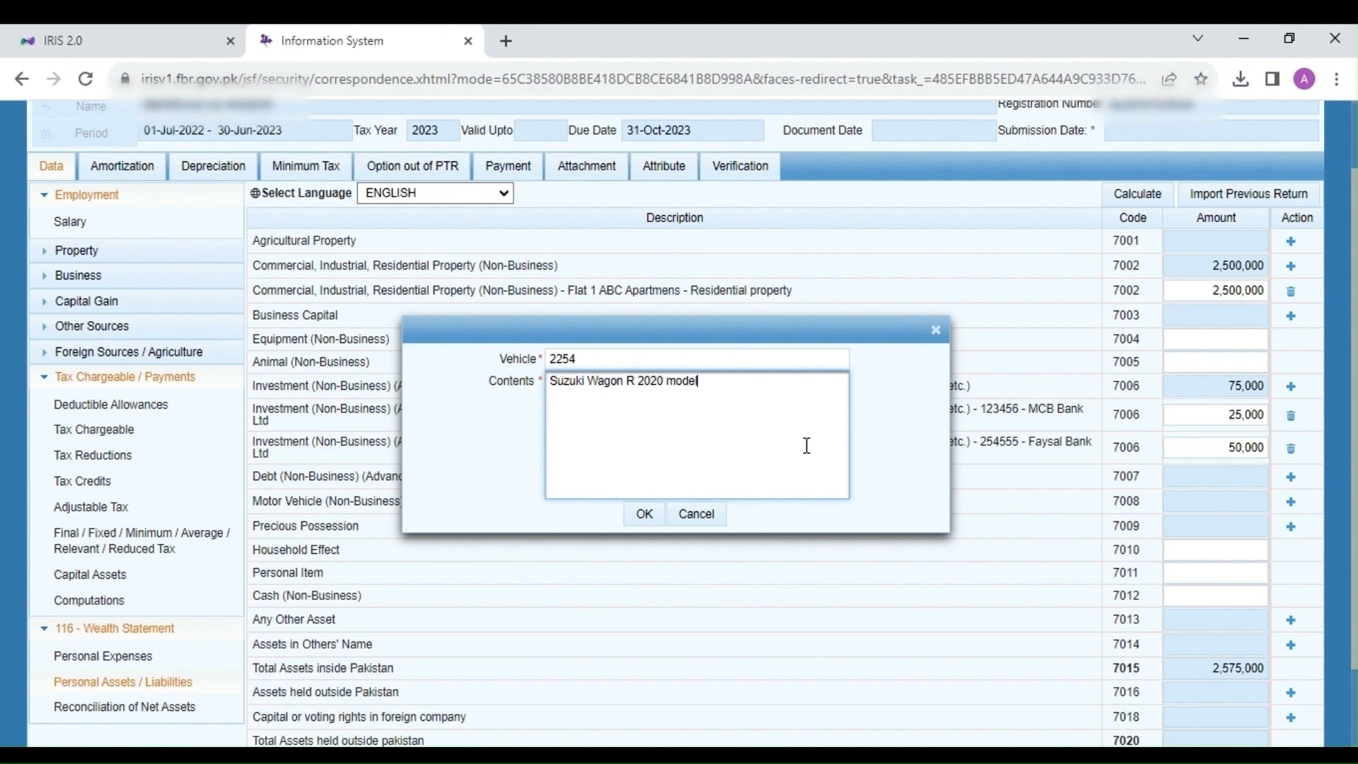
{"action": "left_click", "coordinate": [644, 514]}
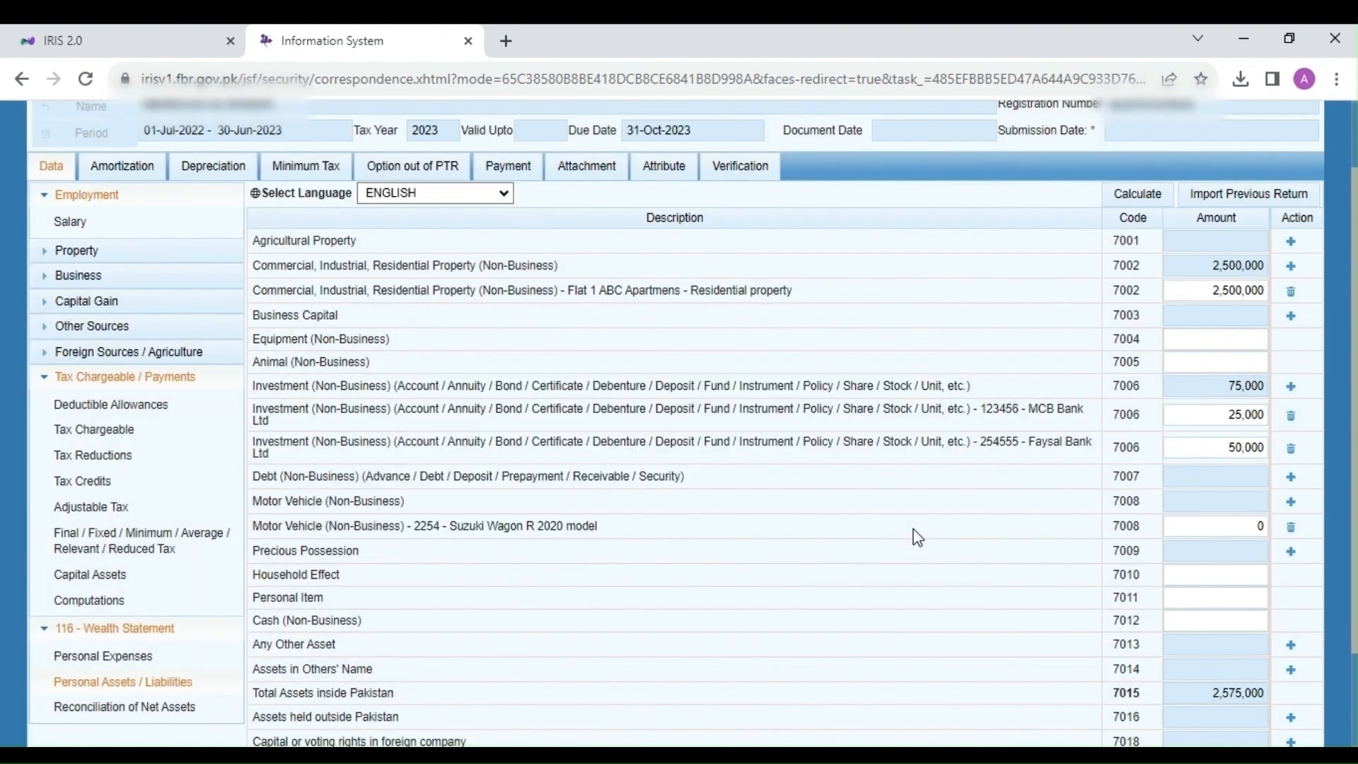
Step: Set the Suzuki Wagon R amount under code 7008 to 25,000
{"action": "left_click", "coordinate": [1229, 527]}
{"action": "type", "text": "2"}
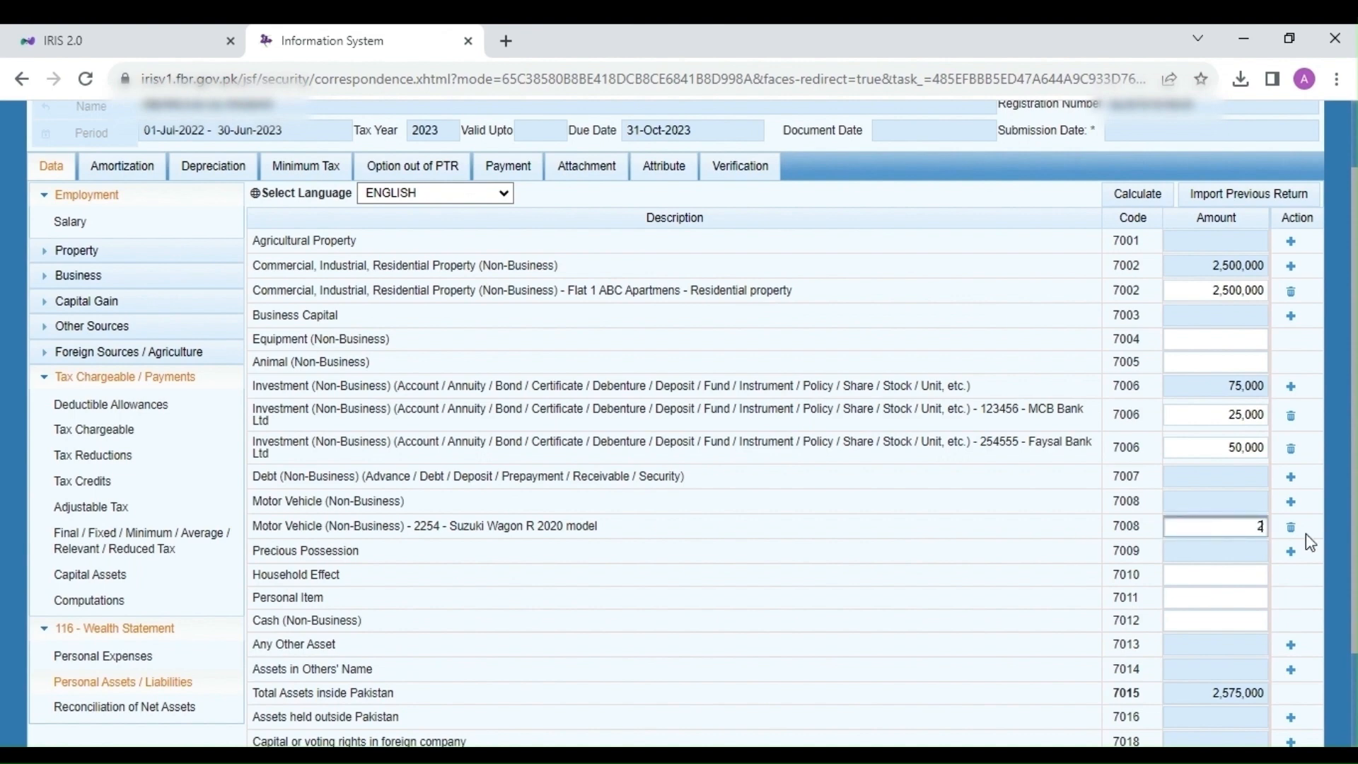
{"action": "type", "text": "5000"}
{"action": "left_click", "coordinate": [319, 551]}
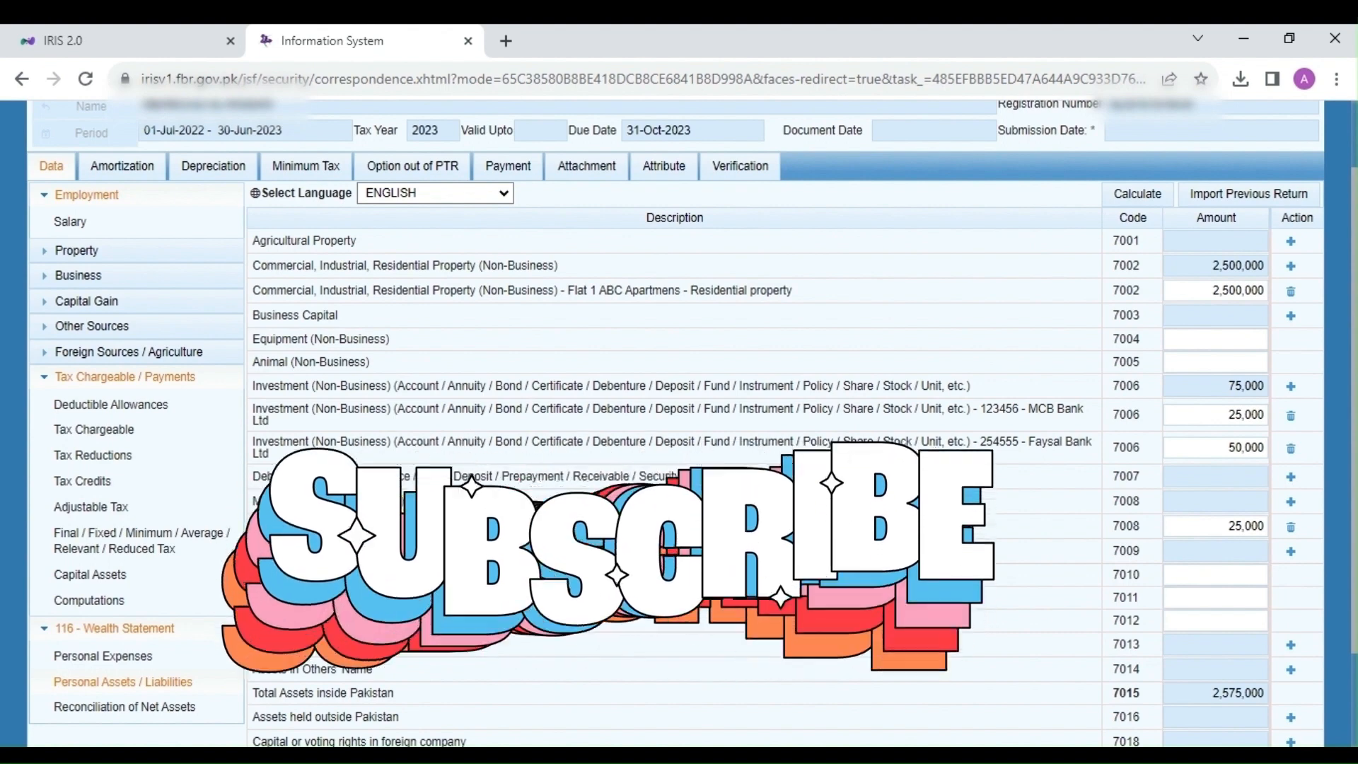
{"action": "left_click_drag", "start_coordinate": [274, 575], "coordinate": [405, 579]}
{"action": "left_click", "coordinate": [387, 572]}
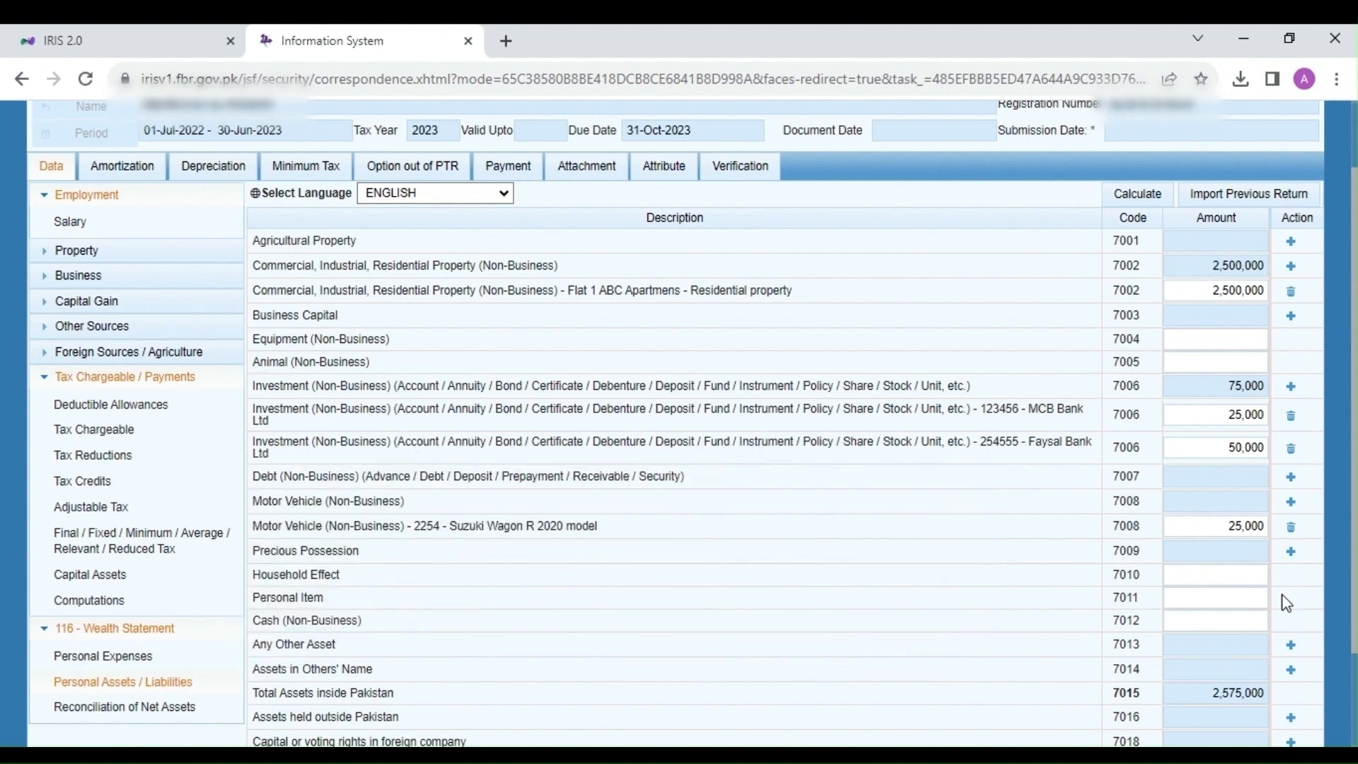
Step: Enter 2,500,000 under 7010, 100,000 under 7011 and 200,000 cash under 7012
{"action": "left_click", "coordinate": [1251, 576]}
{"action": "type", "text": "2500000"}
{"action": "left_click", "coordinate": [882, 518]}
{"action": "left_click", "coordinate": [1213, 599]}
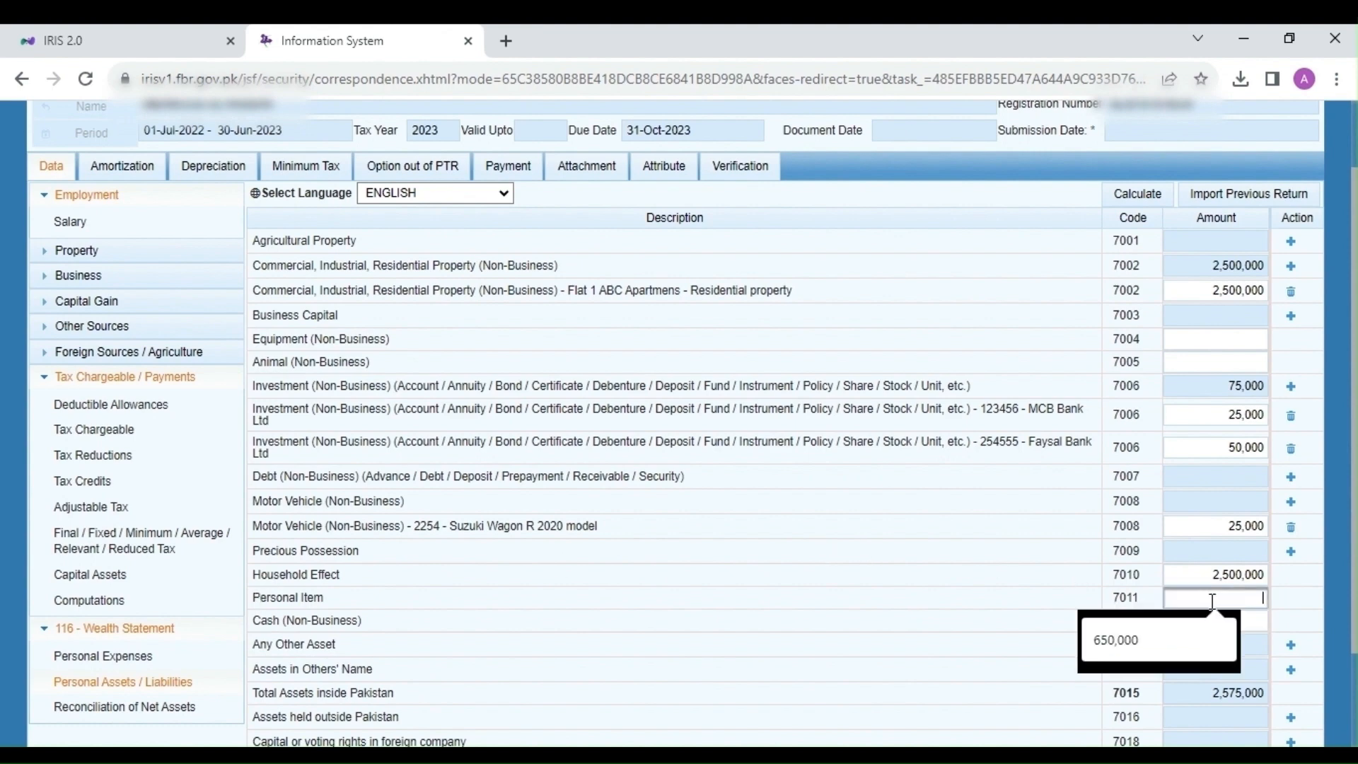
{"action": "type", "text": "100,00"}
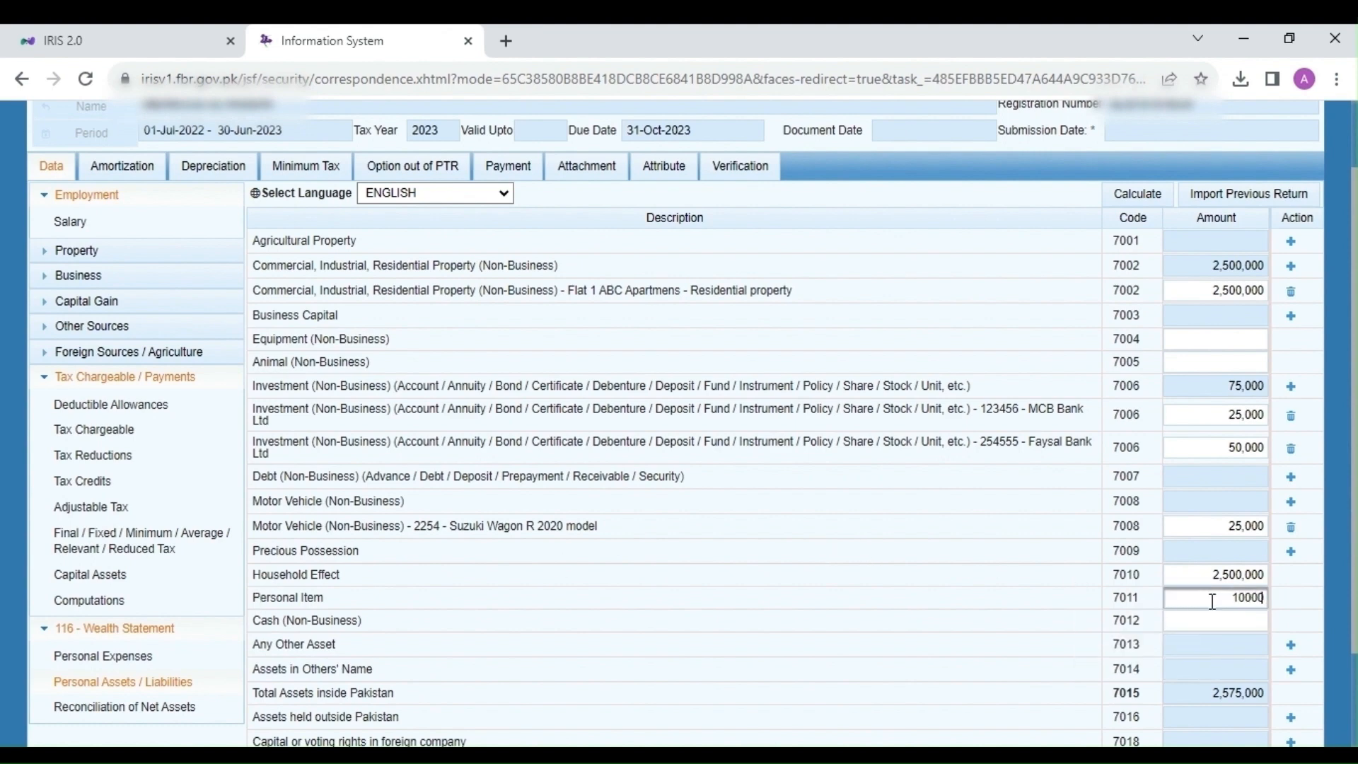
{"action": "type", "text": "0"}
{"action": "left_click", "coordinate": [466, 645]}
{"action": "left_click", "coordinate": [1242, 620]}
{"action": "type", "text": "25"}
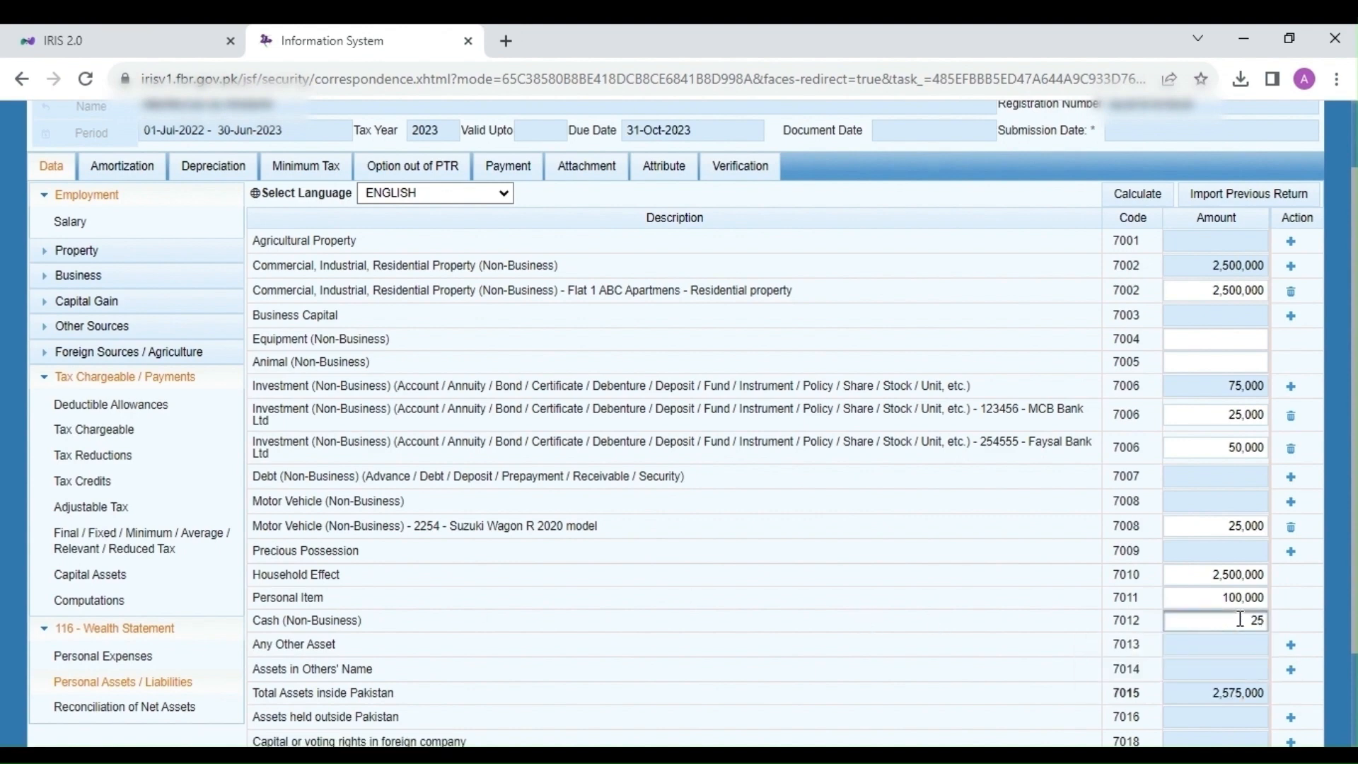
{"action": "key", "text": "BackSpace"}
{"action": "type", "text": "00000"}
{"action": "left_click", "coordinate": [858, 517]}
{"action": "scroll", "coordinate": [858, 517], "scroll_direction": "down", "scroll_amount": 2}
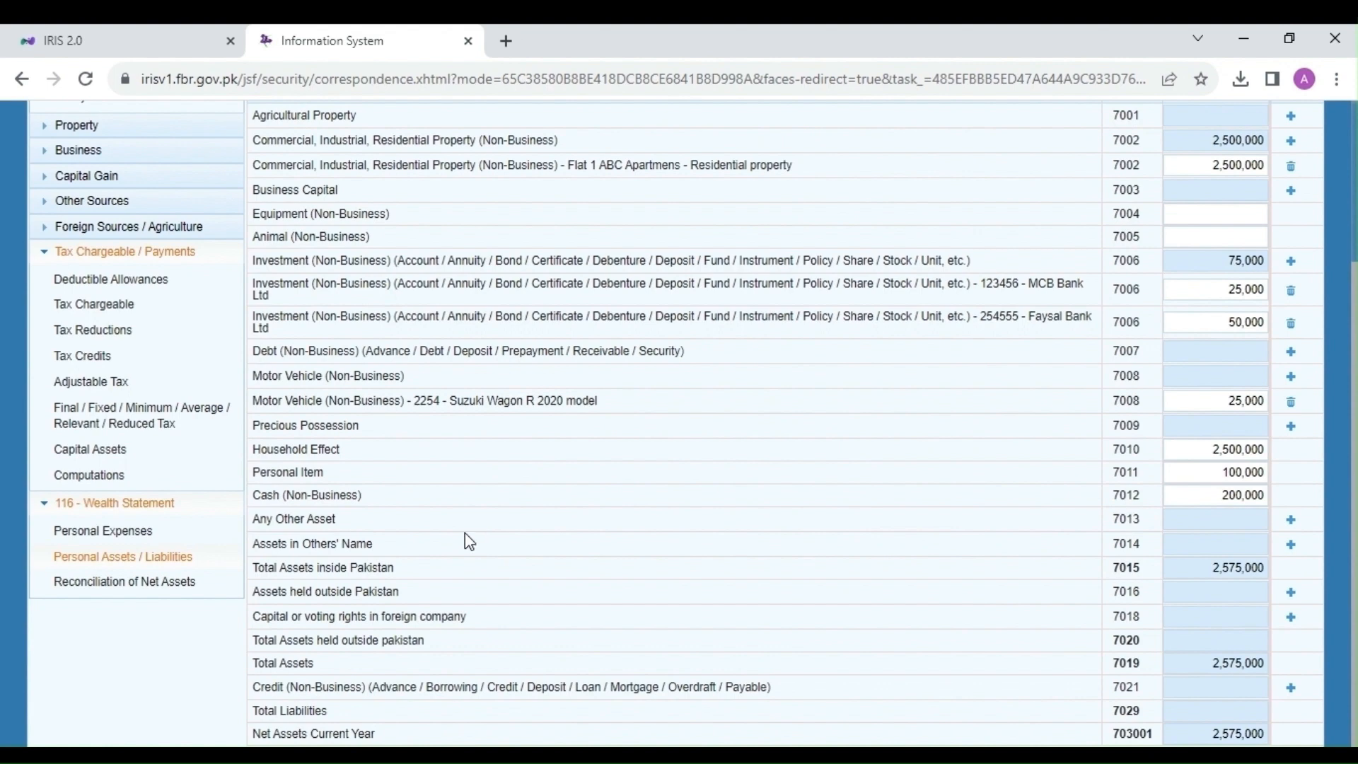
Step: Add 'Flat purchased in the name of wife' under code 7014 valued at 2,500,000
{"action": "left_click", "coordinate": [1292, 546]}
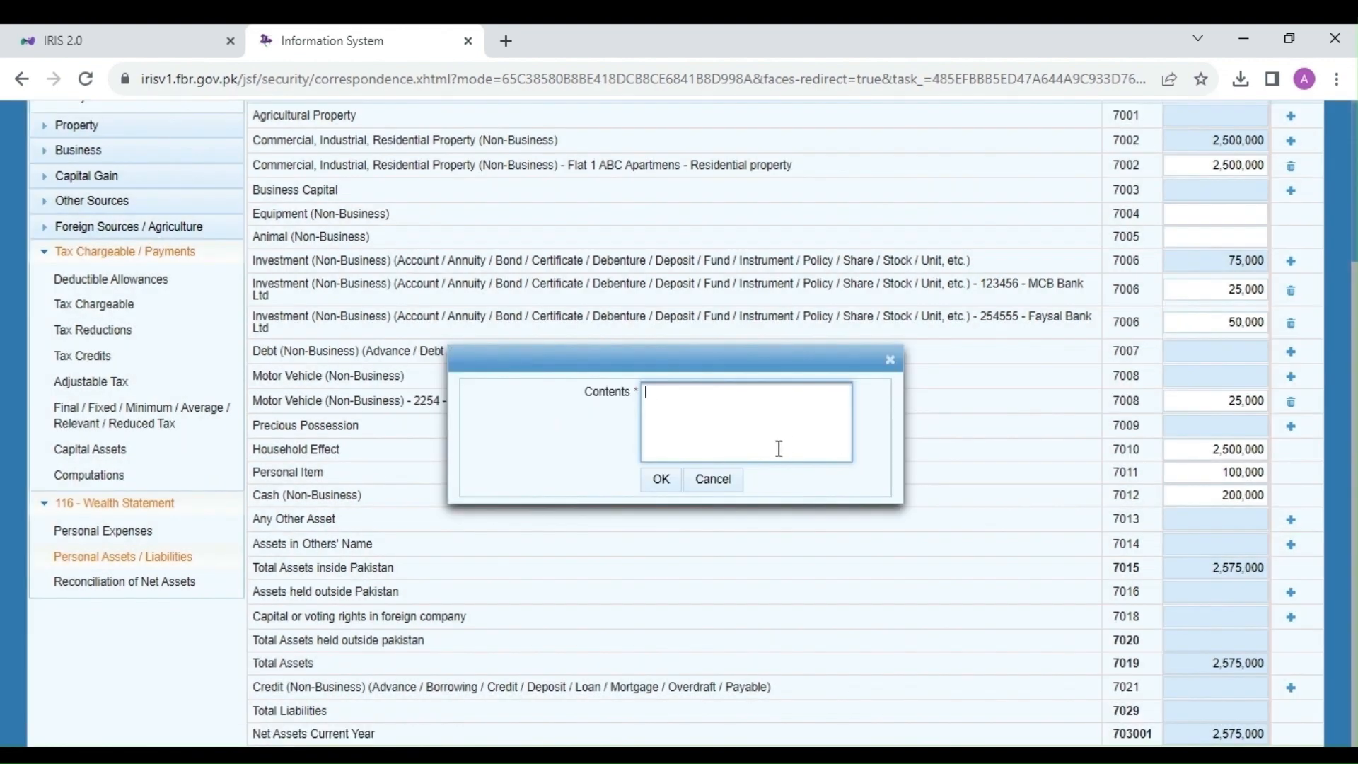
{"action": "type", "text": "Flat purchased in the name of wife"}
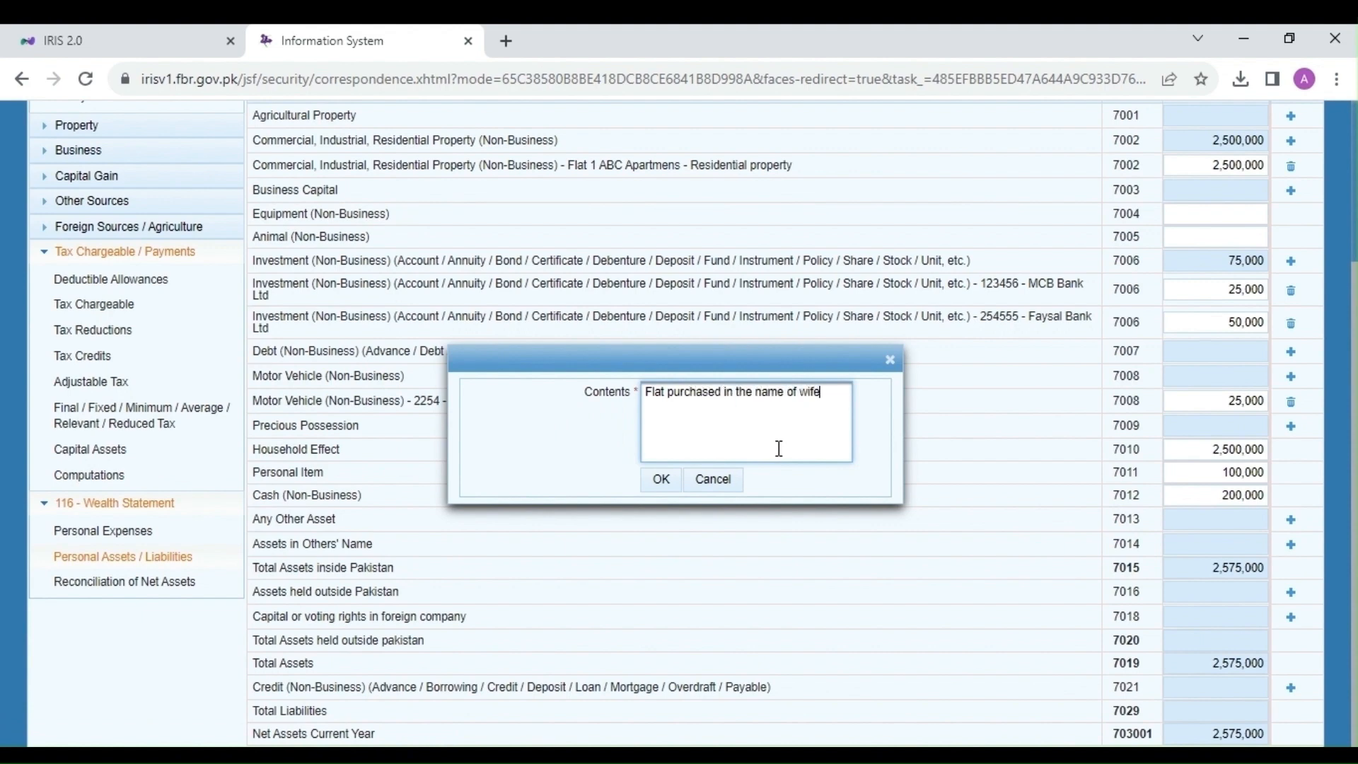
{"action": "left_click", "coordinate": [666, 487]}
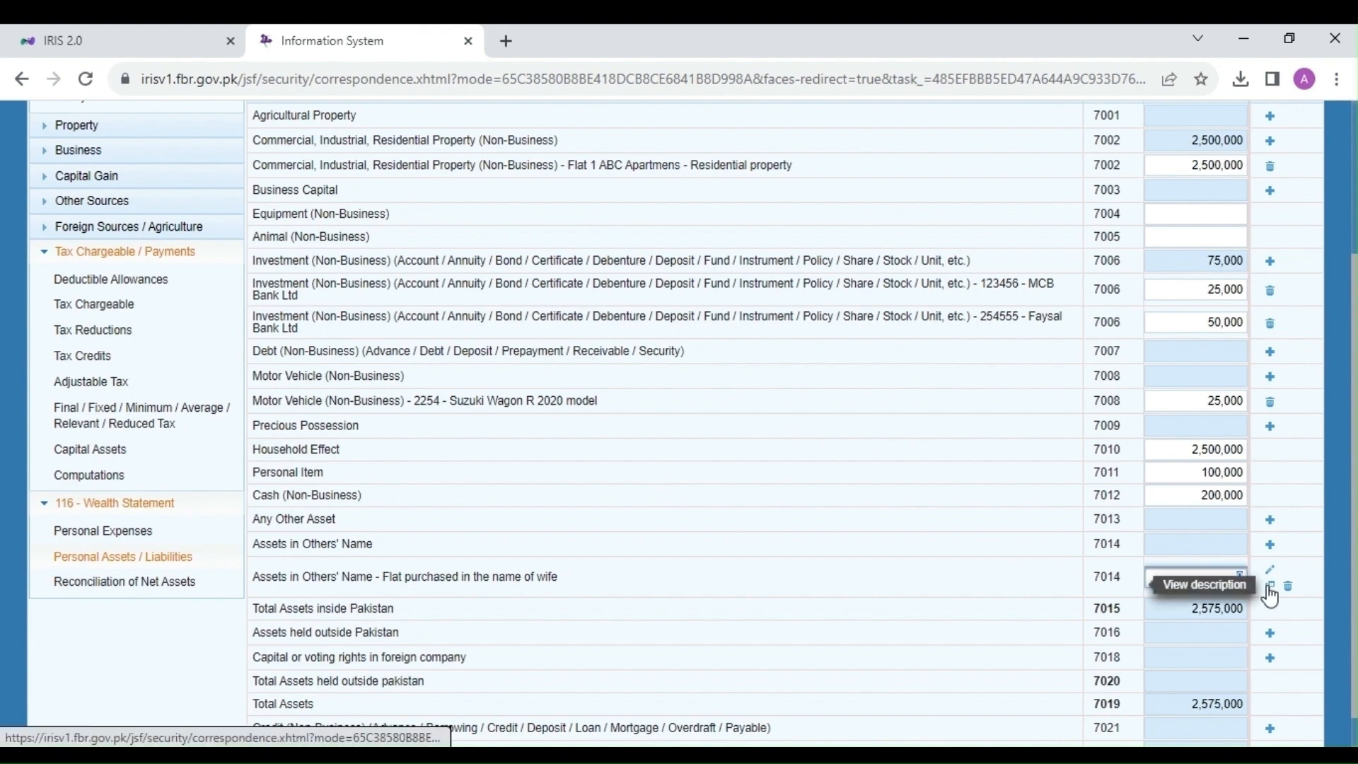
{"action": "type", "text": "2500000"}
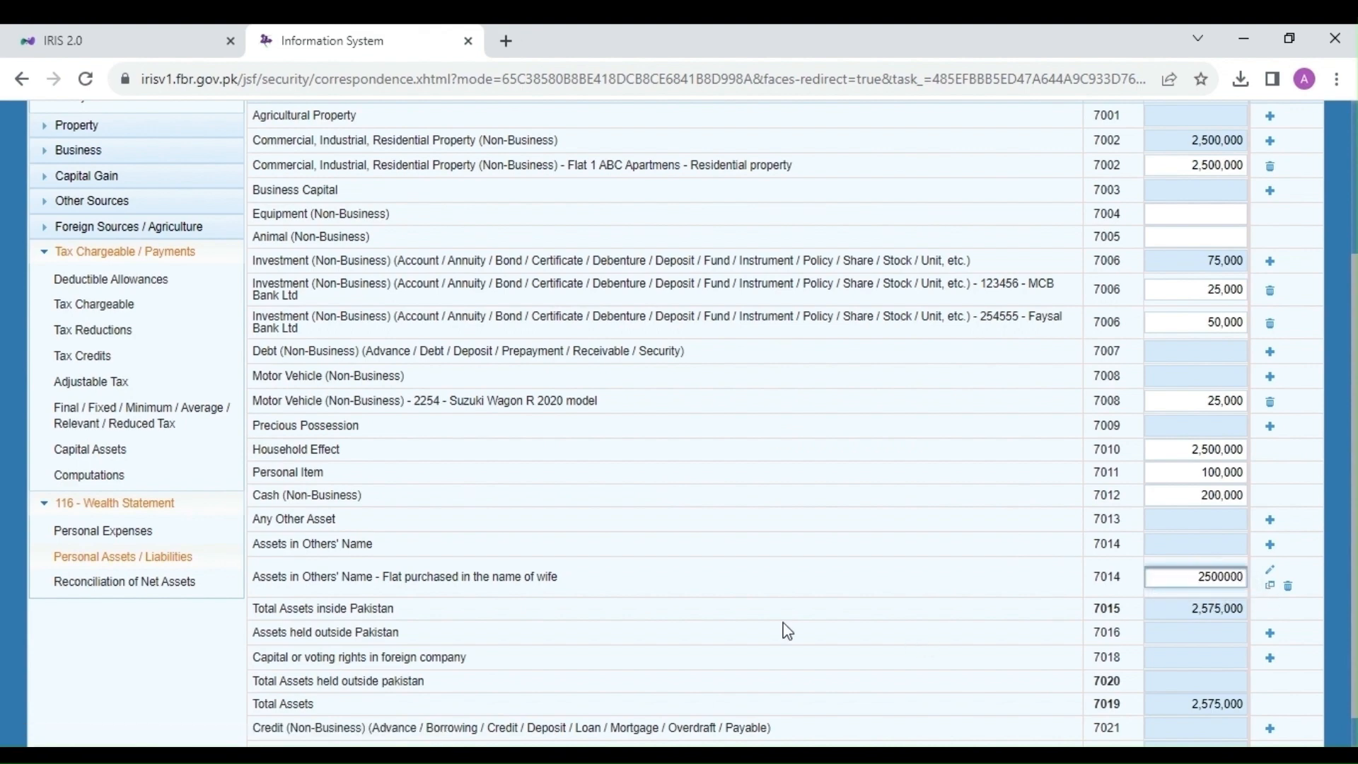
{"action": "left_click", "coordinate": [635, 589]}
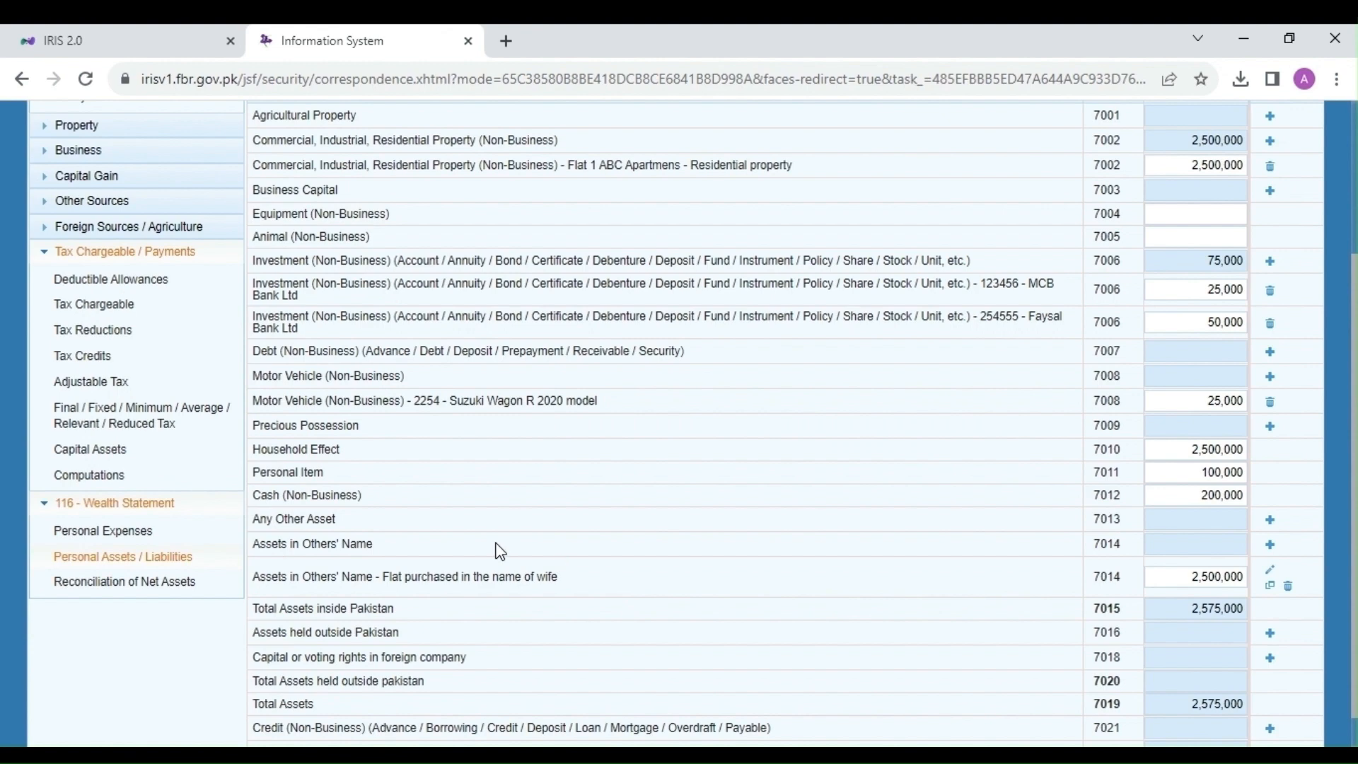
Step: Recalculate the wealth statement and bring up the Reconciliation of Net Assets
{"action": "scroll", "coordinate": [500, 551], "scroll_direction": "up", "scroll_amount": 3}
{"action": "scroll", "coordinate": [500, 551], "scroll_direction": "down", "scroll_amount": 3}
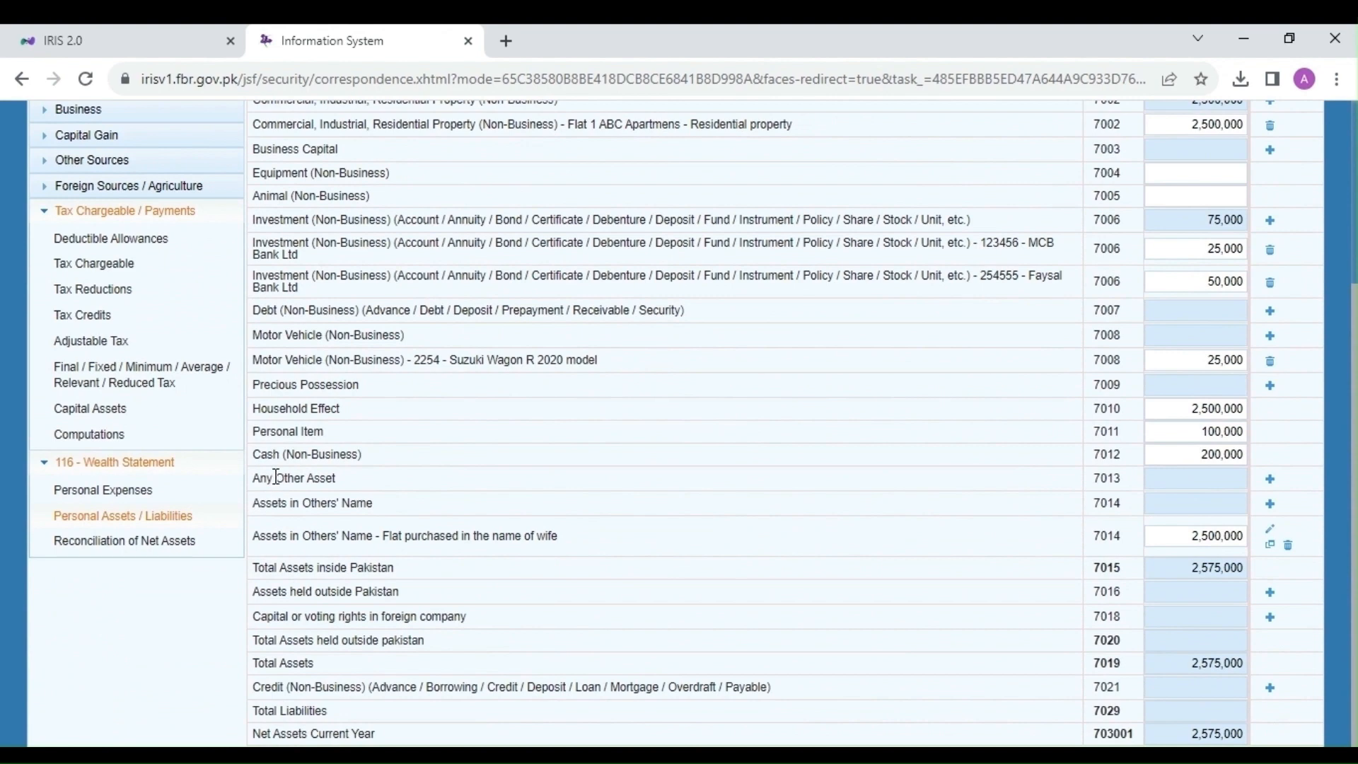
{"action": "left_click_drag", "start_coordinate": [275, 478], "coordinate": [322, 475]}
{"action": "left_click", "coordinate": [1272, 480]}
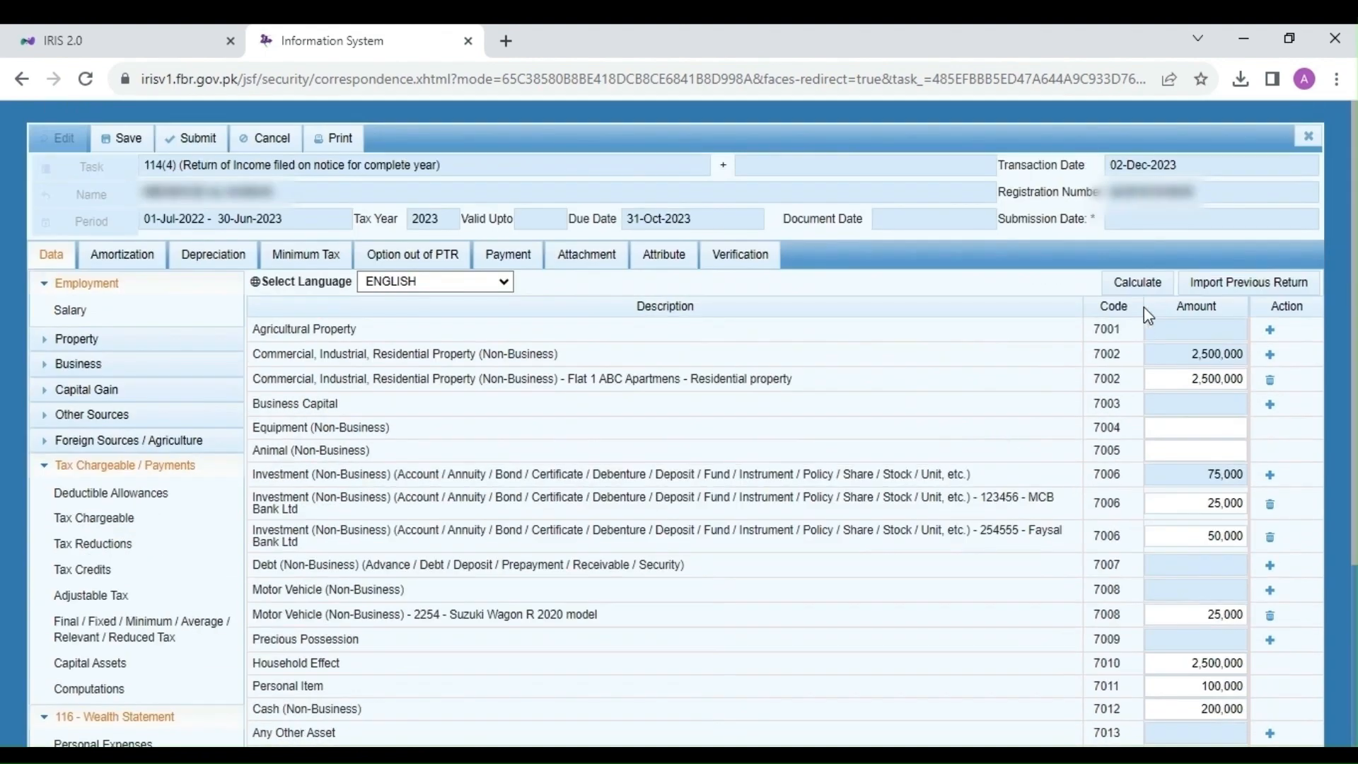
{"action": "left_click", "coordinate": [1144, 278]}
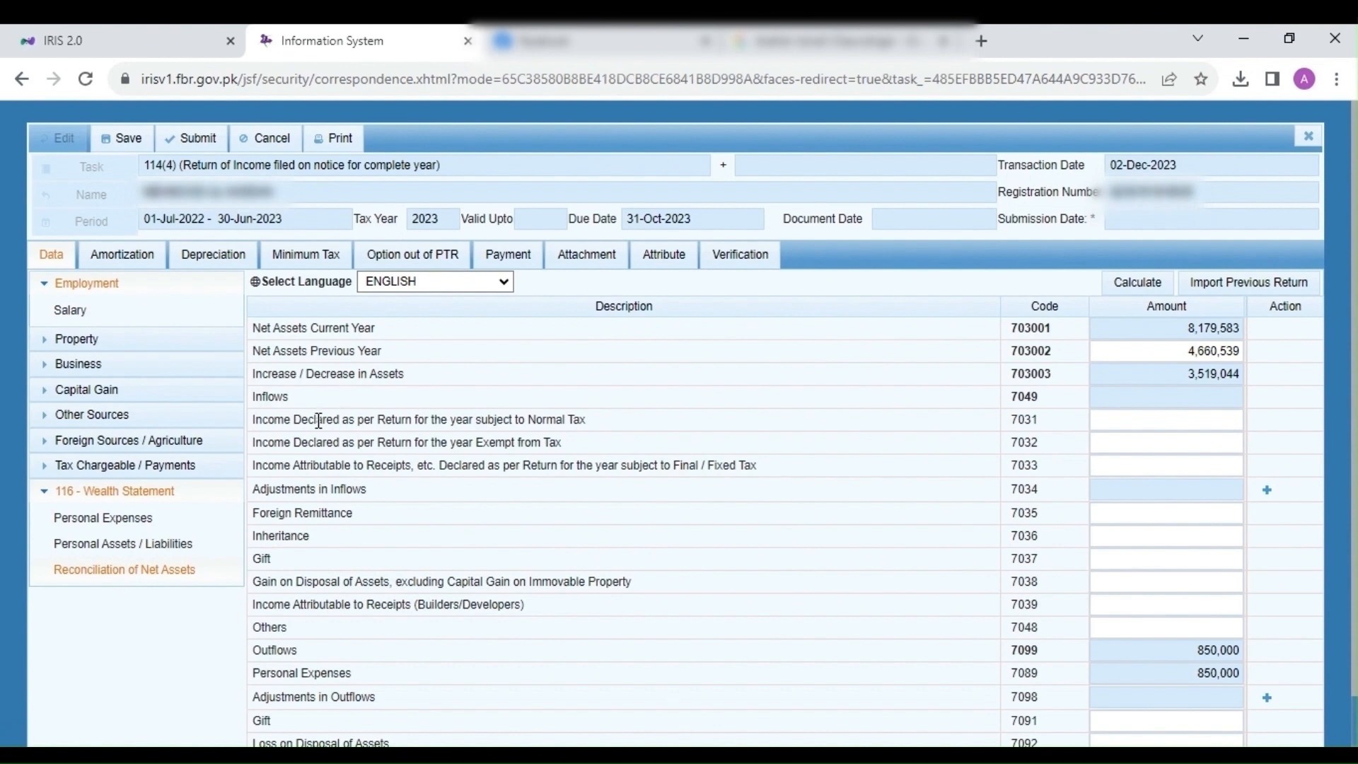
Step: Copy the 5,156,522 salary total from the Salary section into code 7031
{"action": "left_click_drag", "start_coordinate": [273, 421], "coordinate": [451, 423]}
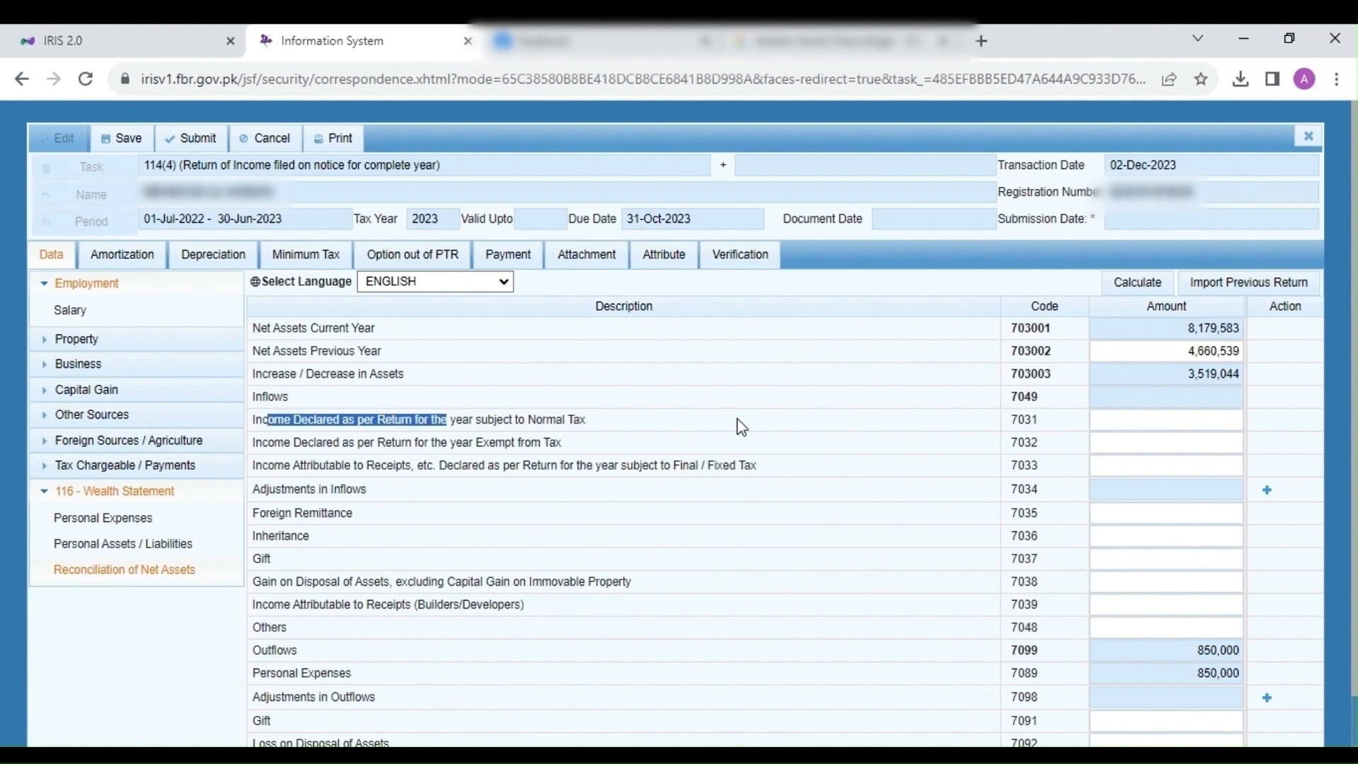
{"action": "left_click", "coordinate": [1132, 416]}
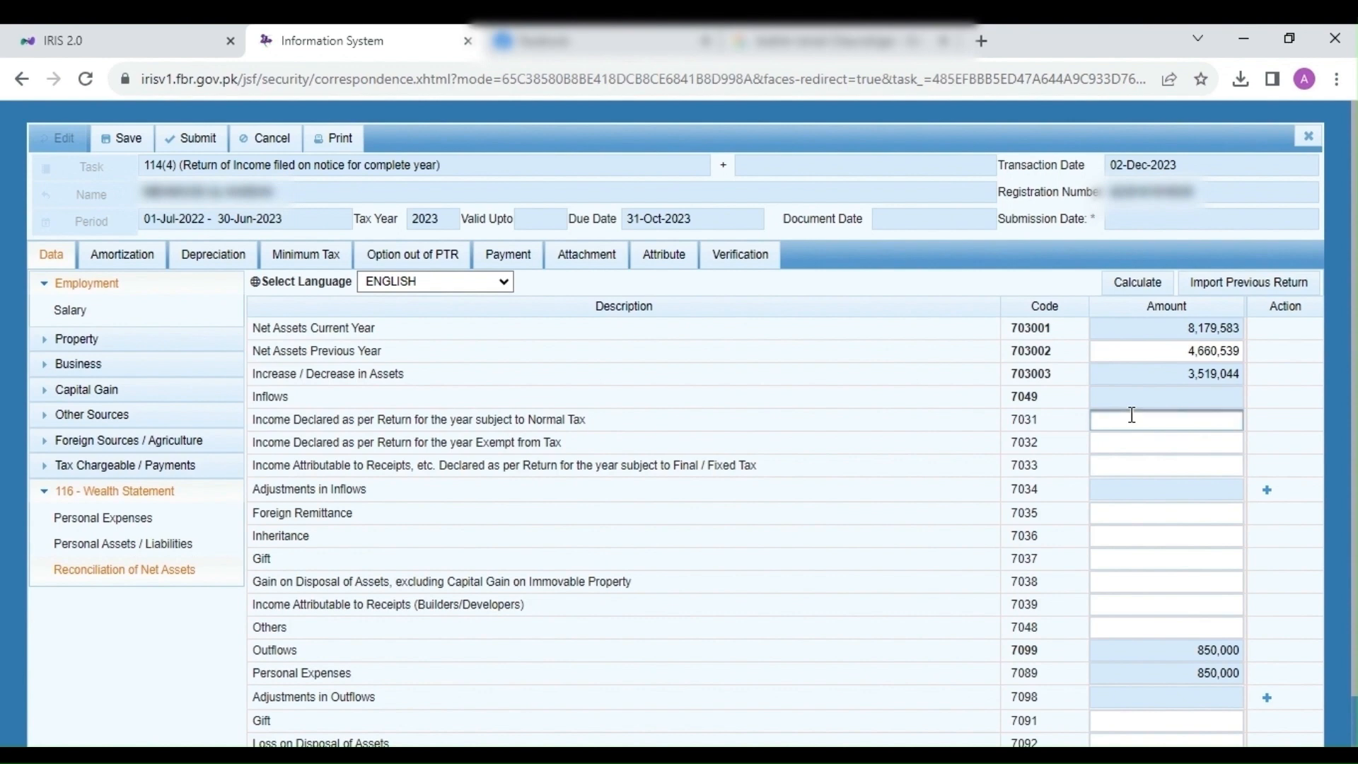
{"action": "left_click", "coordinate": [143, 310]}
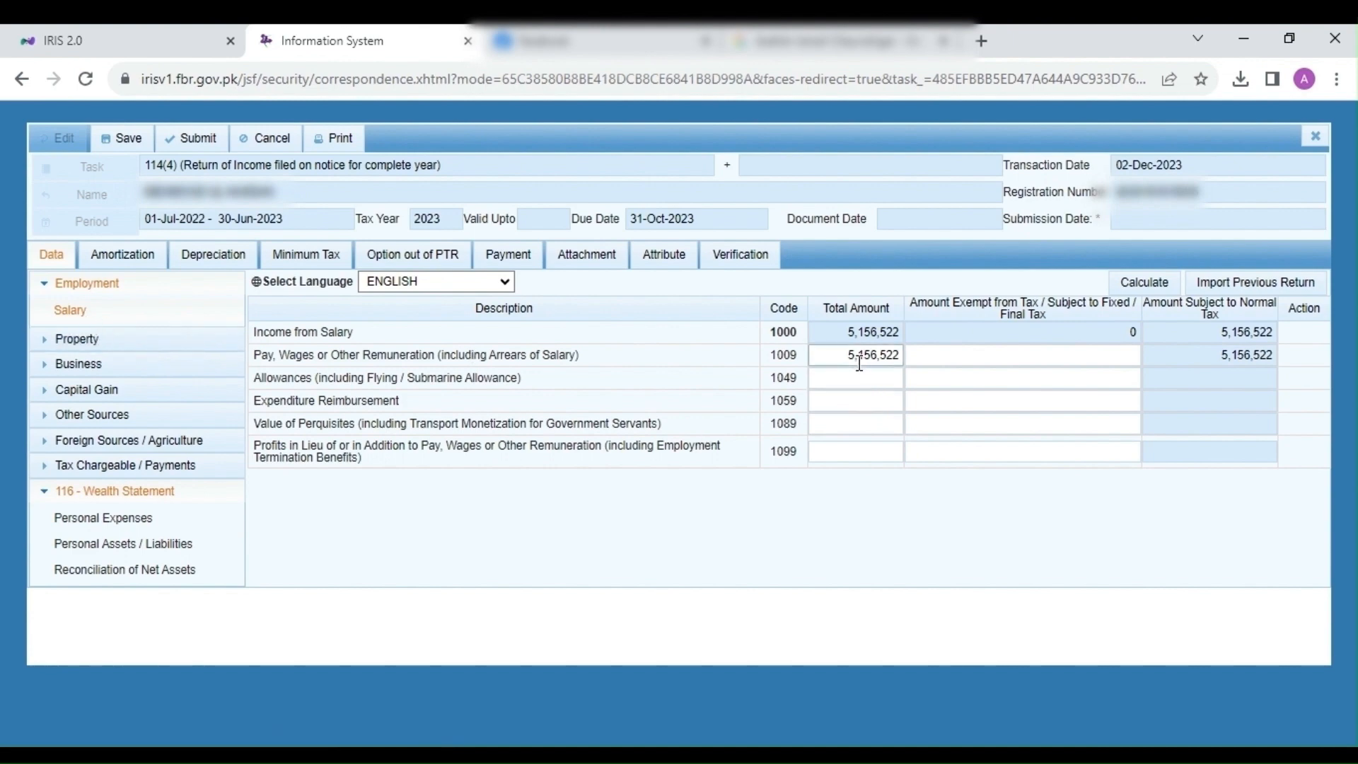
{"action": "double_click", "coordinate": [859, 363]}
{"action": "right_click", "coordinate": [858, 361]}
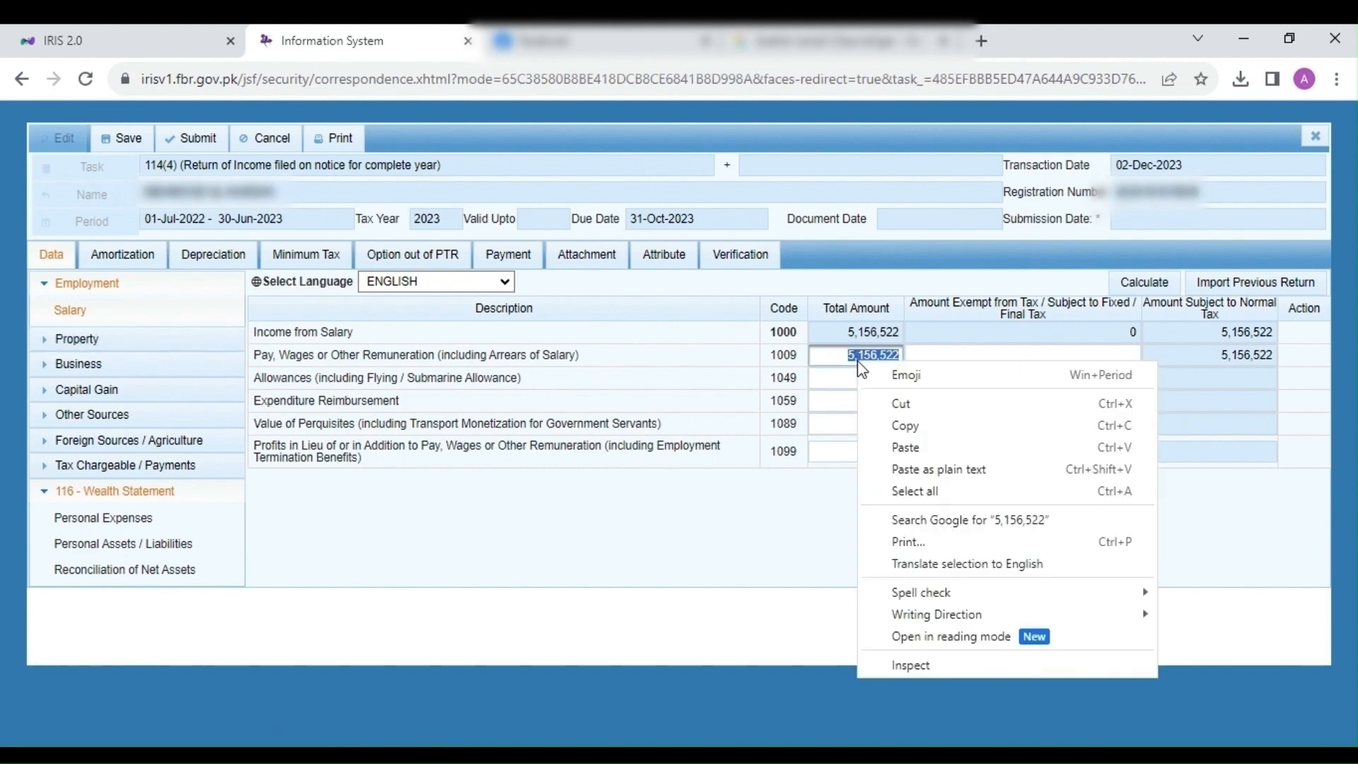
{"action": "left_click", "coordinate": [920, 430]}
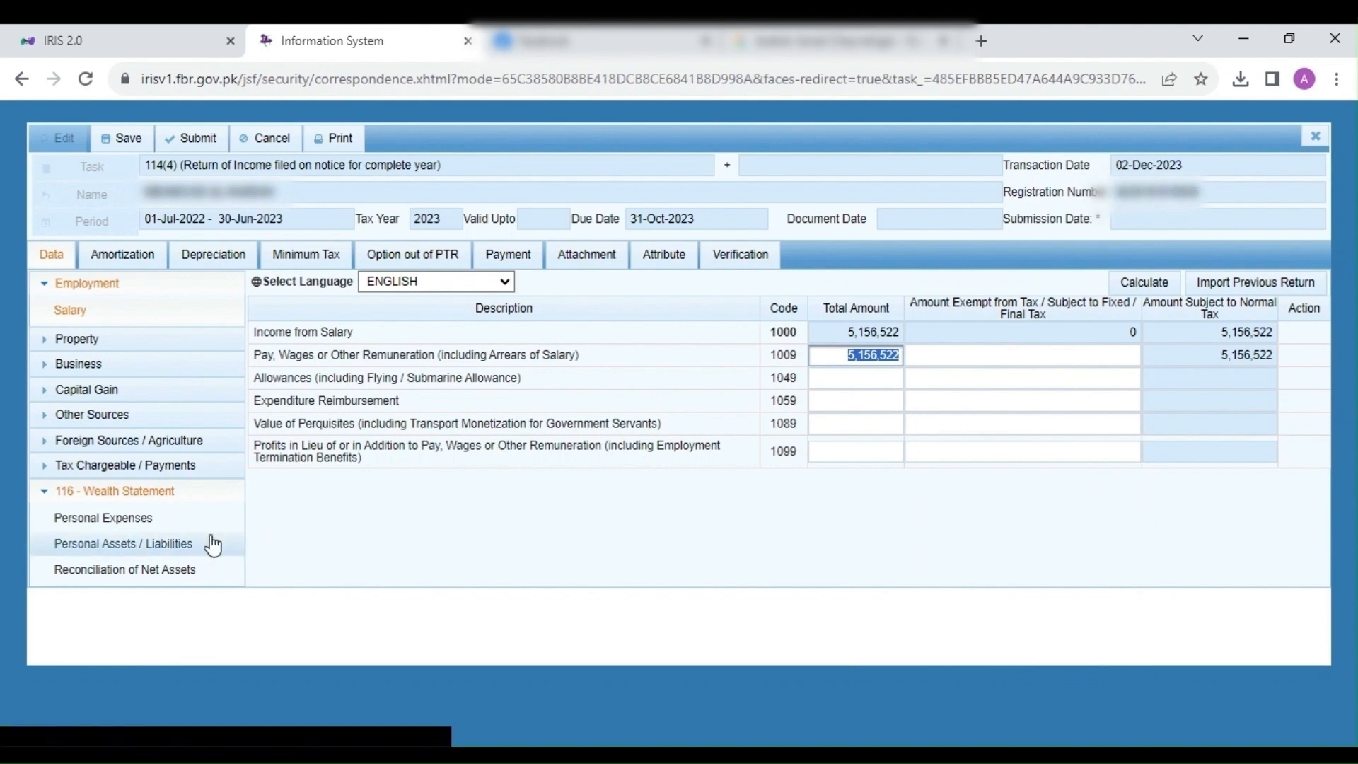
{"action": "left_click", "coordinate": [153, 568]}
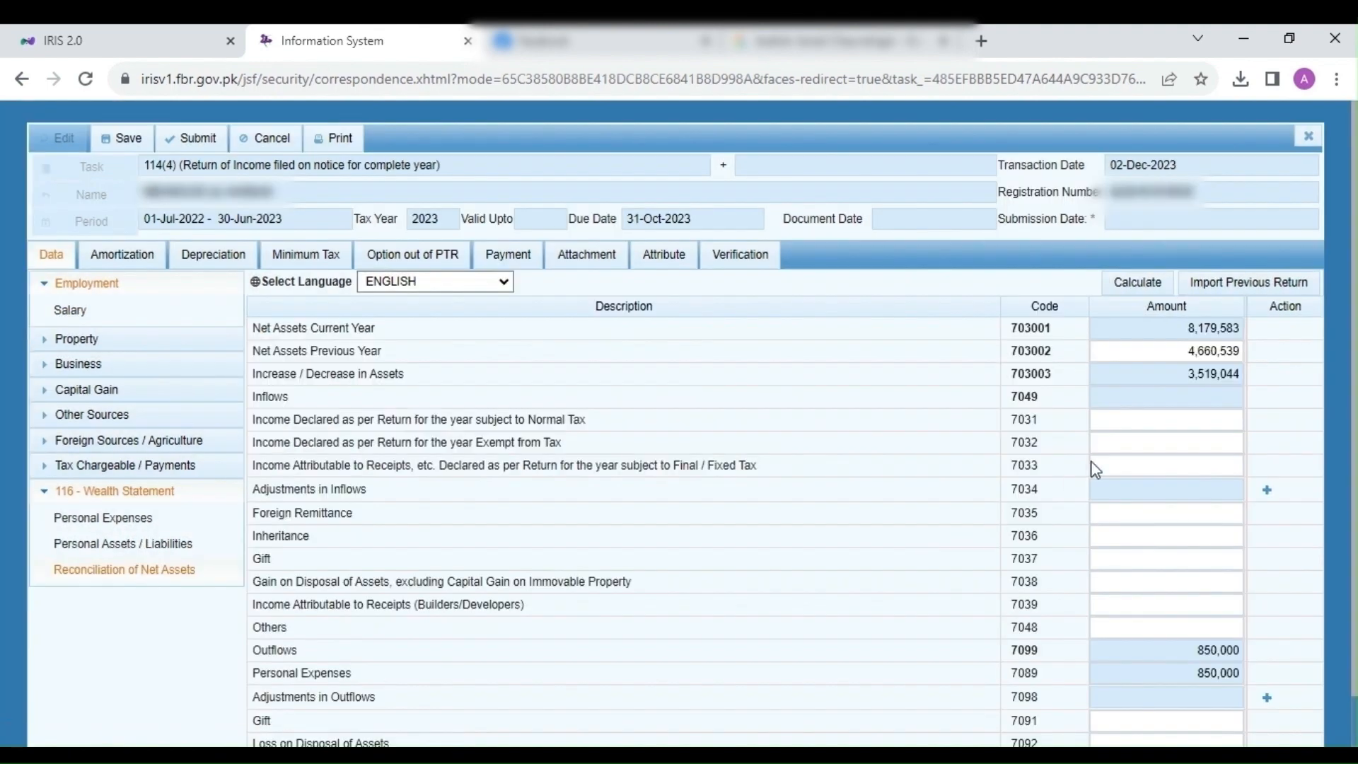
{"action": "left_click", "coordinate": [1154, 418]}
{"action": "key", "text": "ctrl+v"}
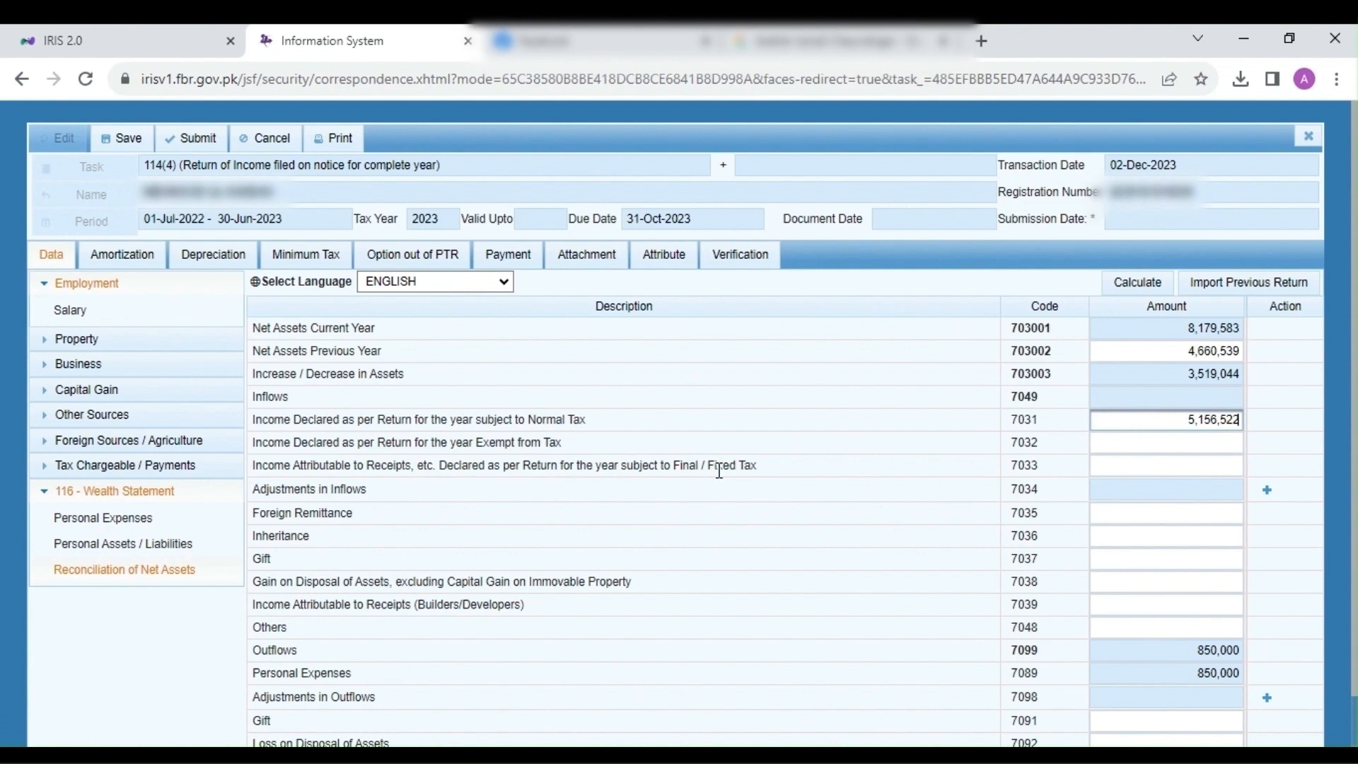
{"action": "left_click", "coordinate": [667, 461]}
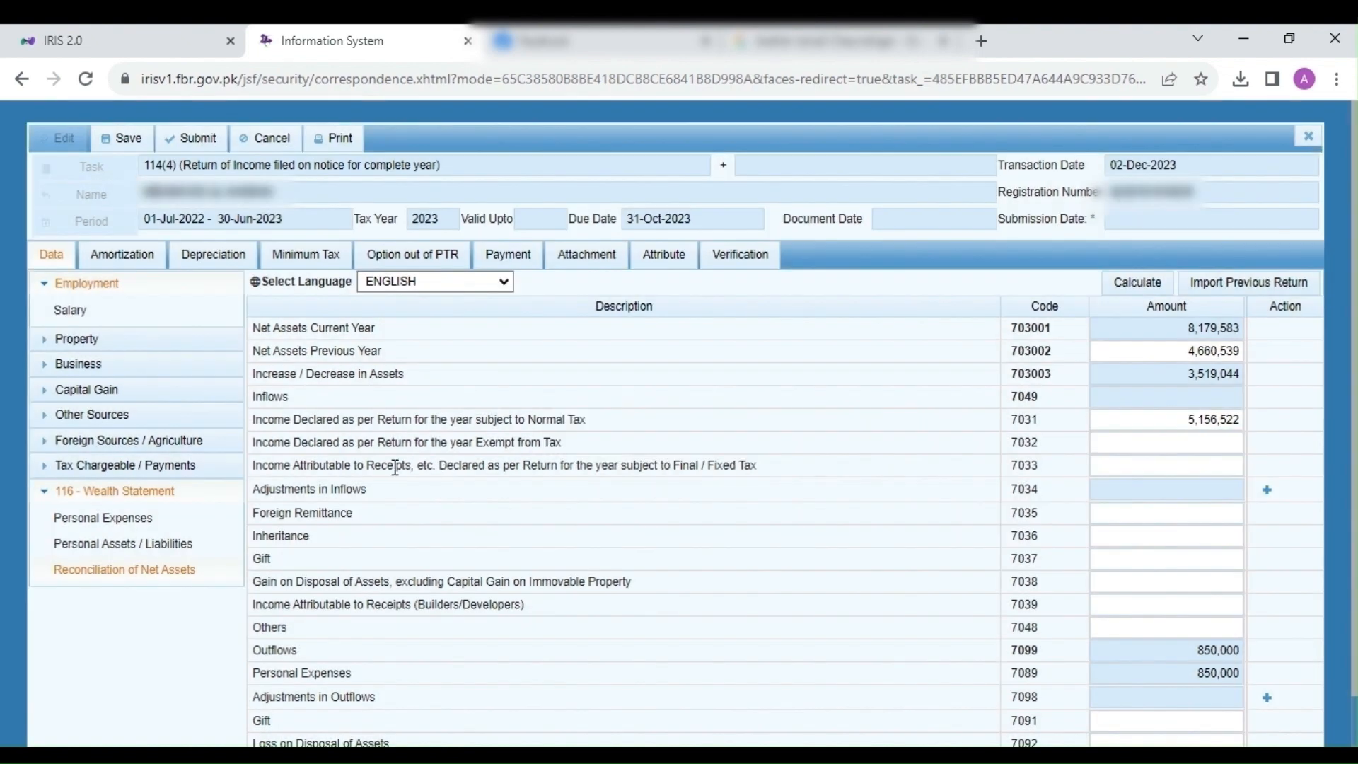
Step: Record 7,827 under code 7033 and recalculate the reconciliation
{"action": "left_click_drag", "start_coordinate": [390, 467], "coordinate": [505, 466]}
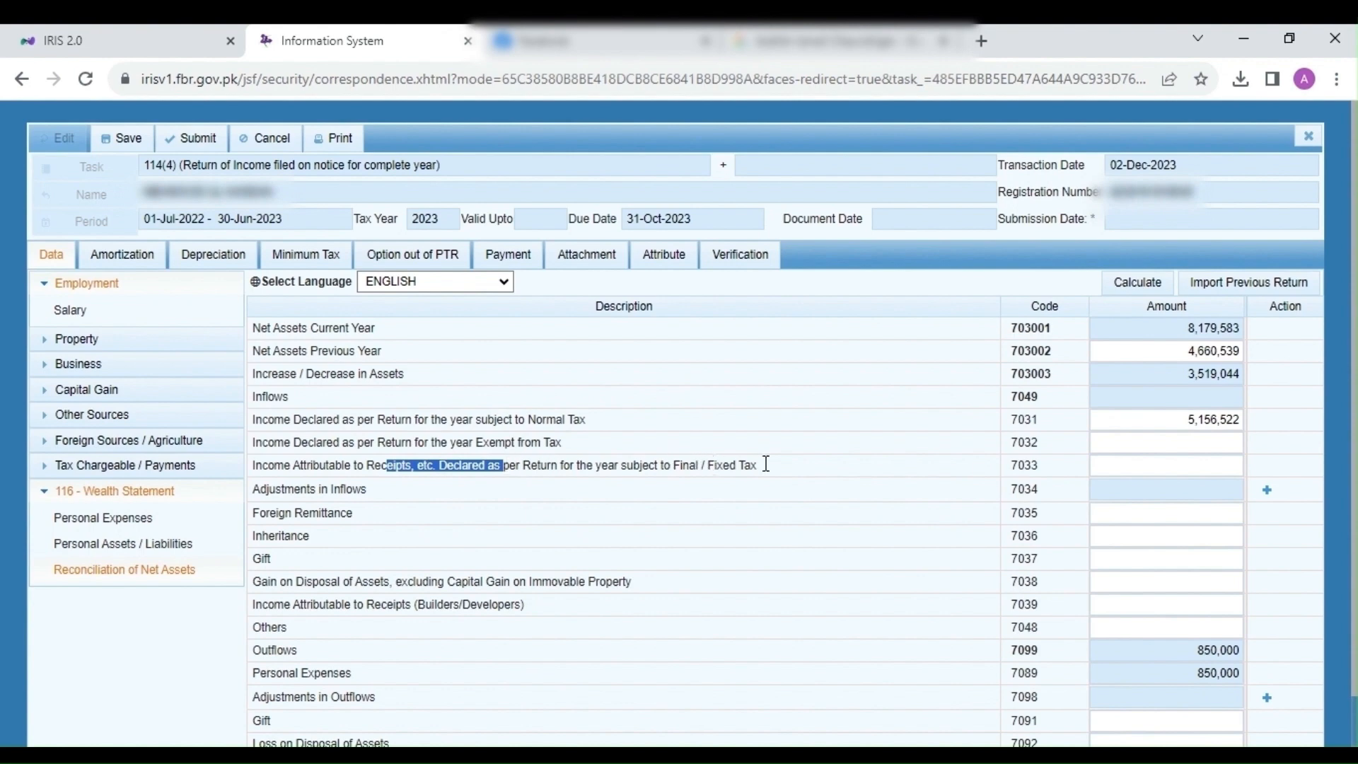
{"action": "left_click", "coordinate": [1142, 467]}
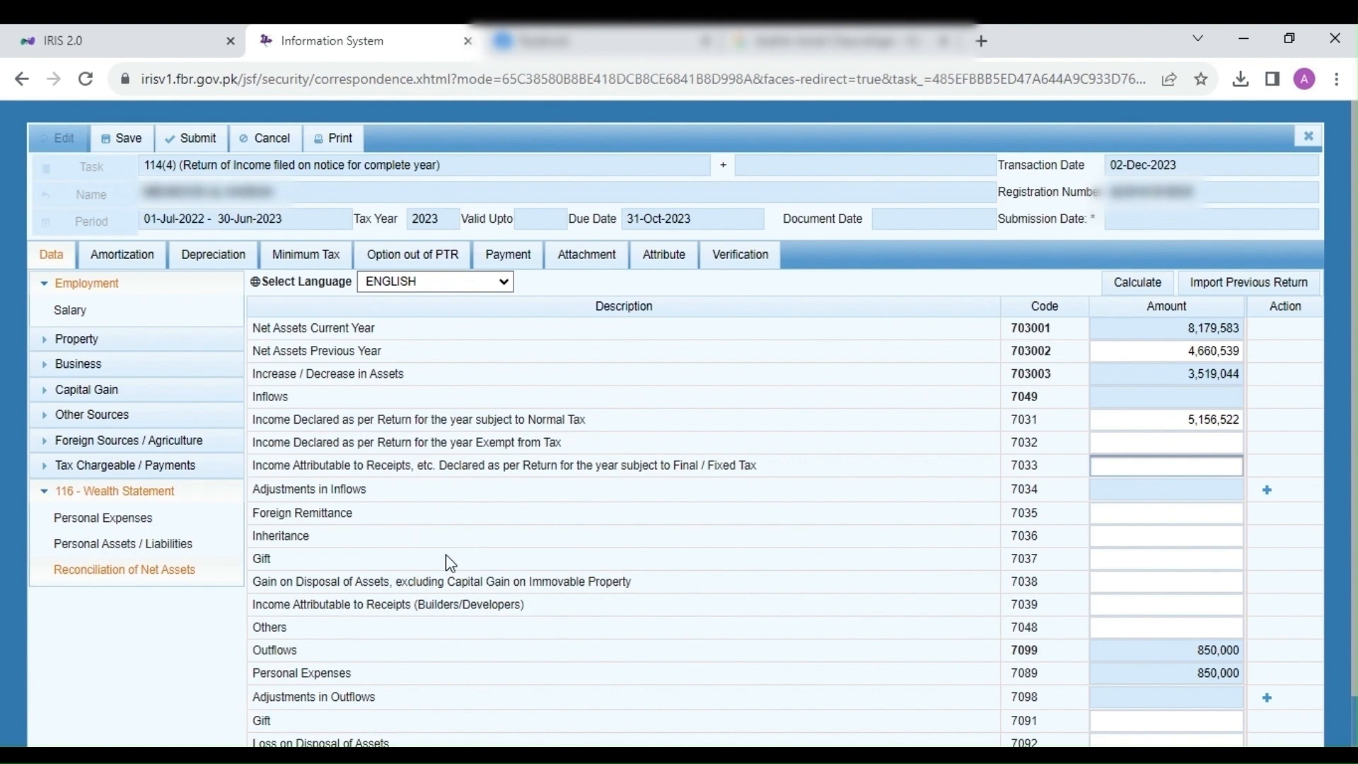
{"action": "left_click", "coordinate": [439, 756]}
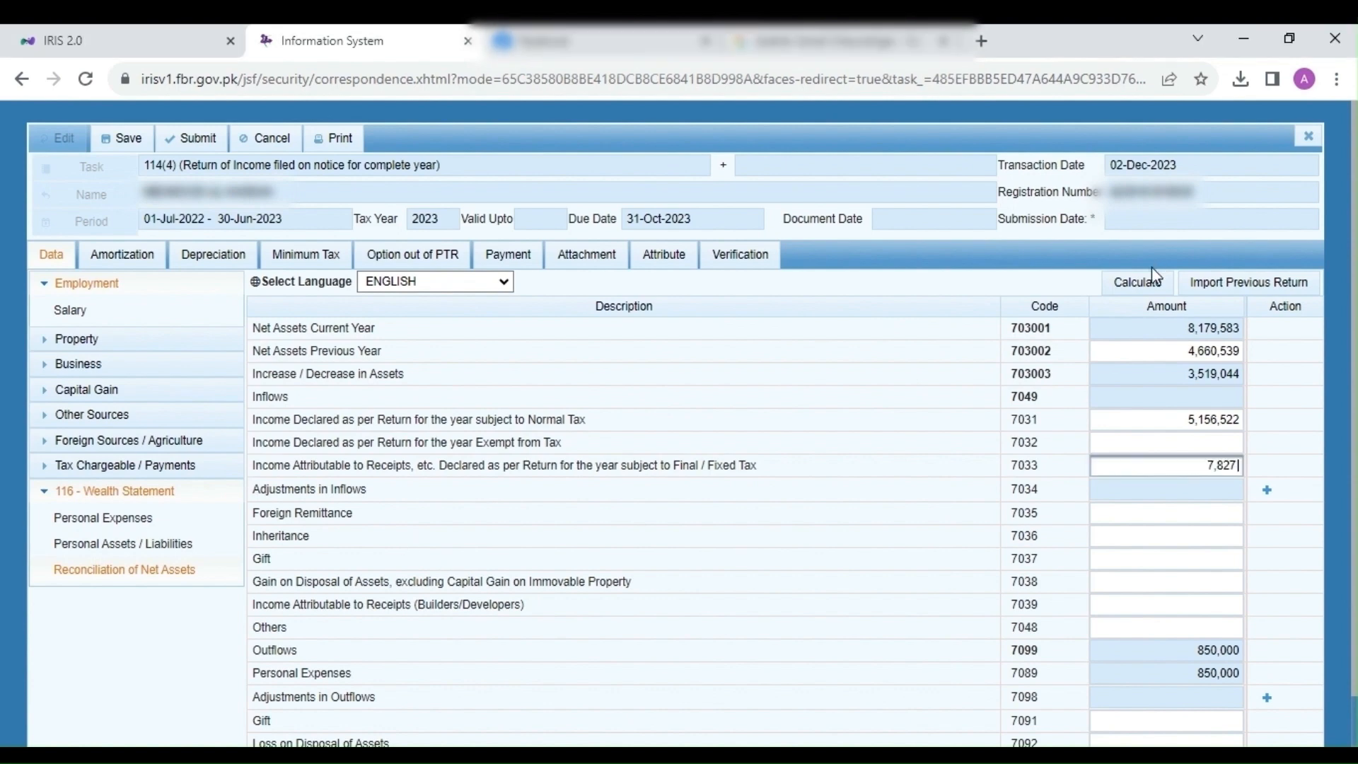
{"action": "left_click", "coordinate": [1152, 281]}
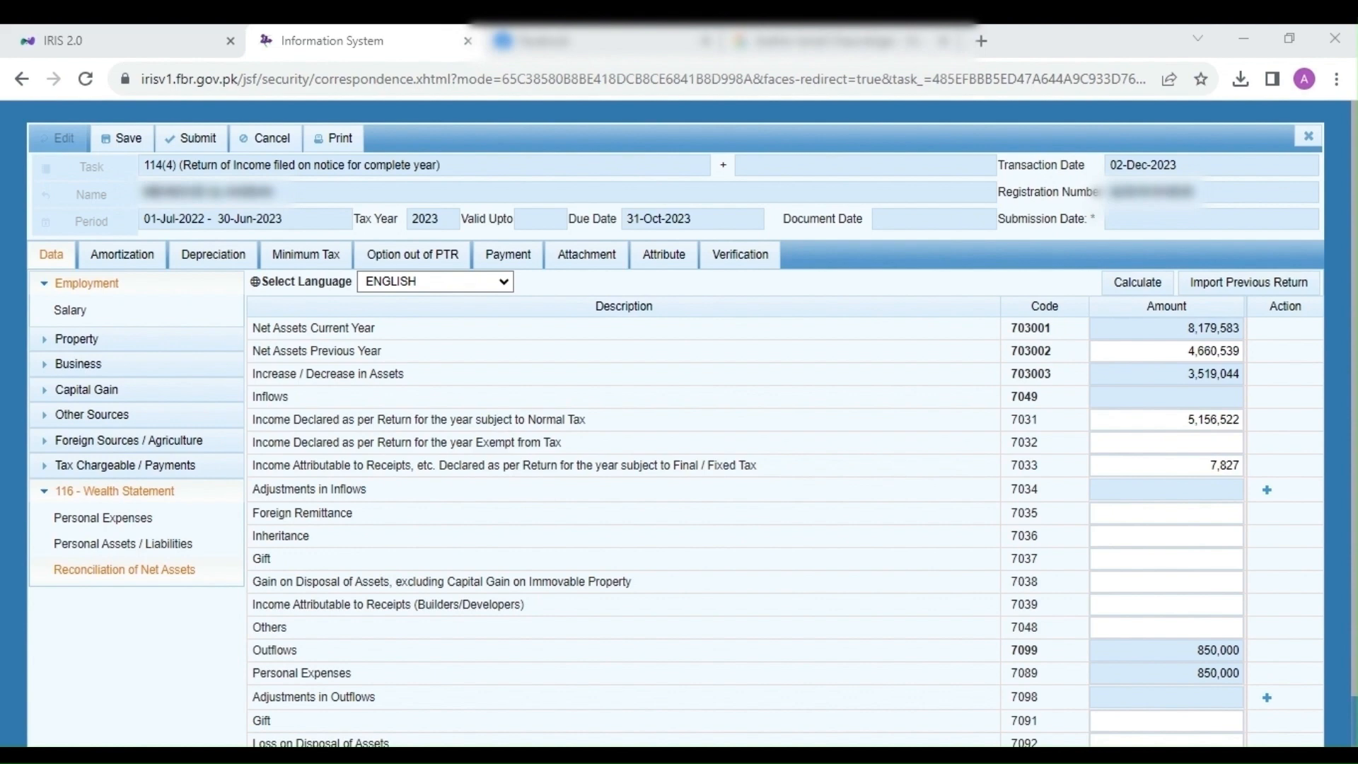
{"action": "scroll", "coordinate": [1009, 660], "scroll_direction": "down", "scroll_amount": 1}
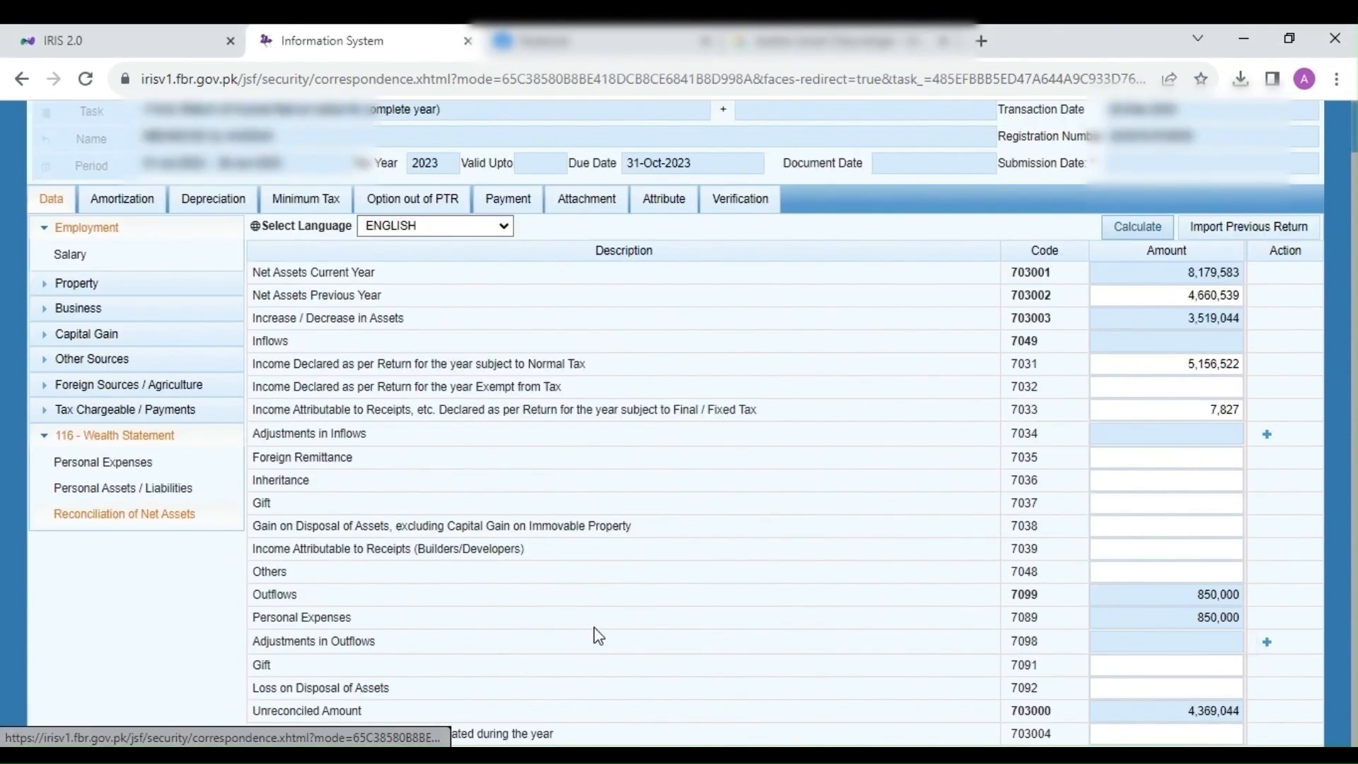
Step: Add outflow adjustment 'Taxes paid during the year' of 795,305 under code 7098 and recalculate
{"action": "left_click", "coordinate": [1268, 643]}
{"action": "type", "text": "Ta"}
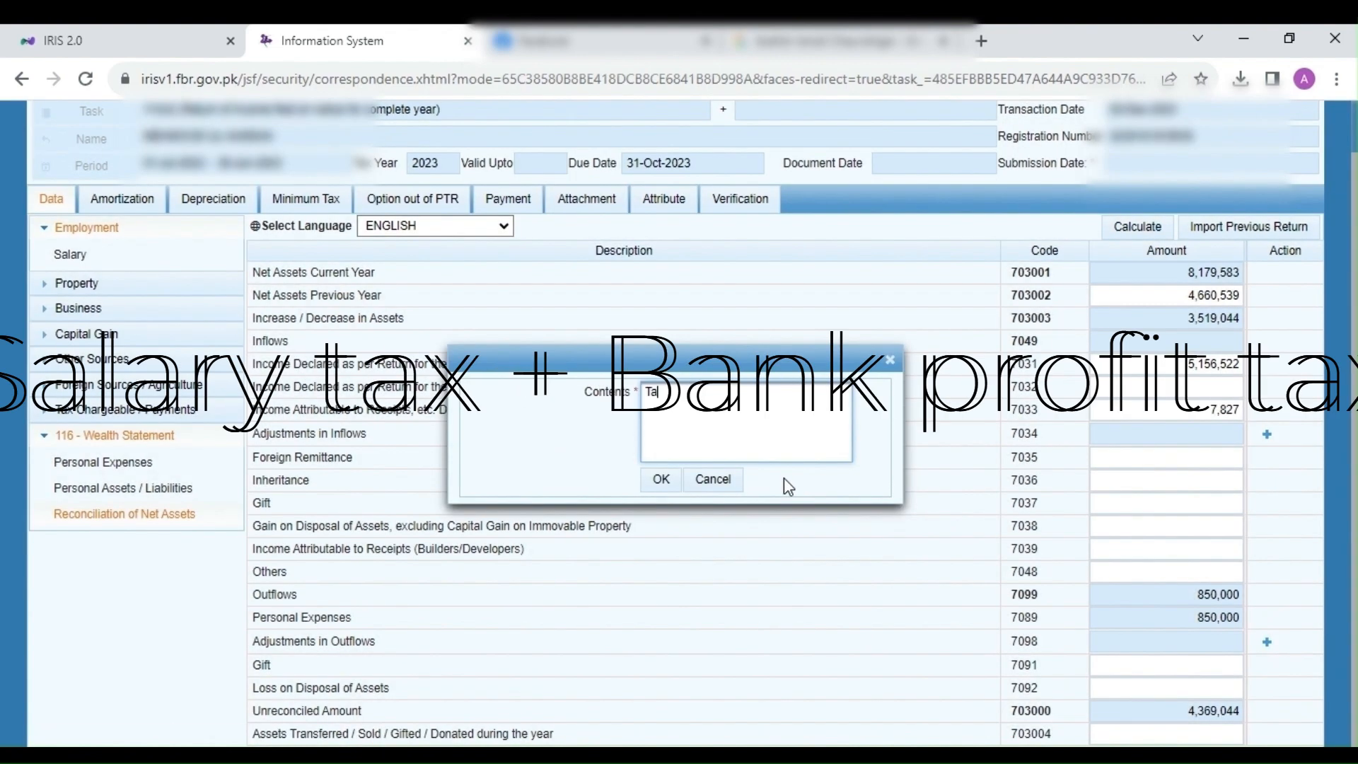
{"action": "type", "text": "xes paid during the"}
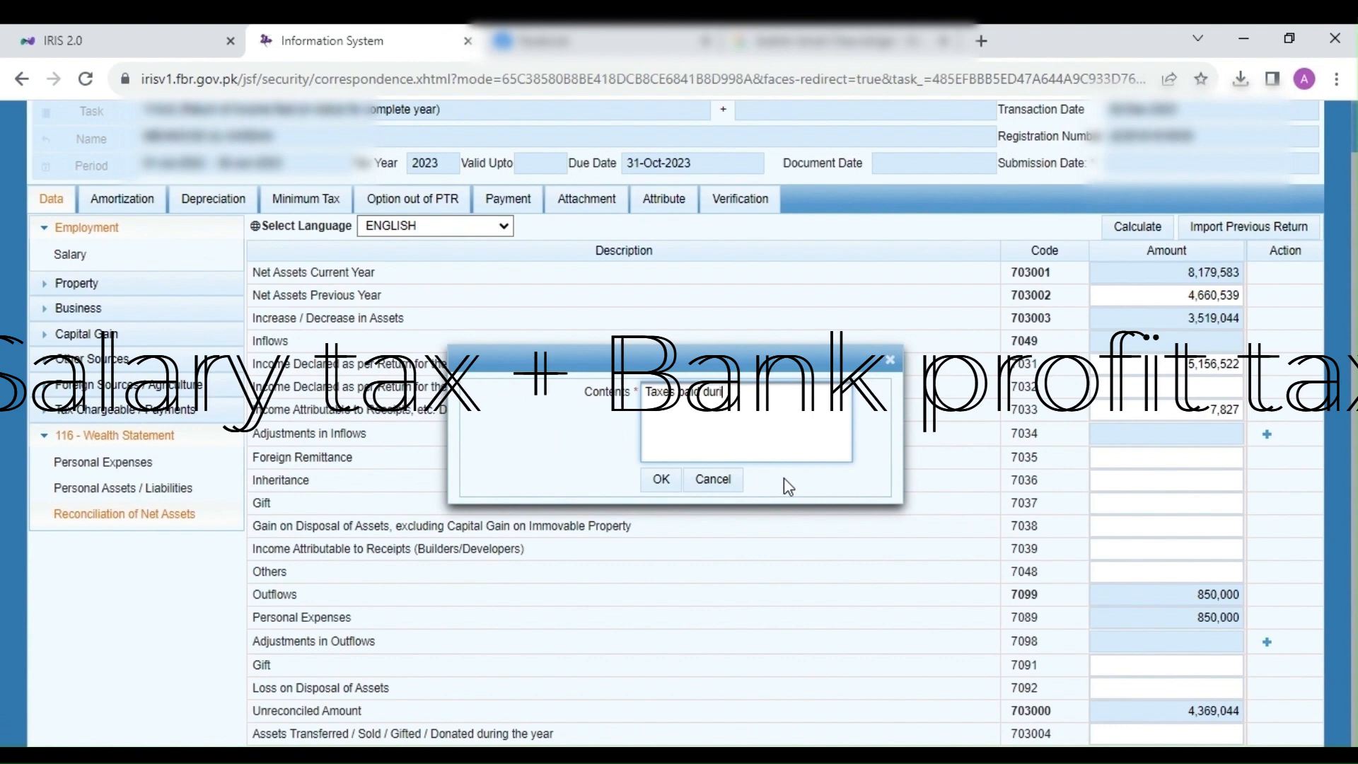
{"action": "type", "text": " year"}
{"action": "left_click", "coordinate": [662, 479]}
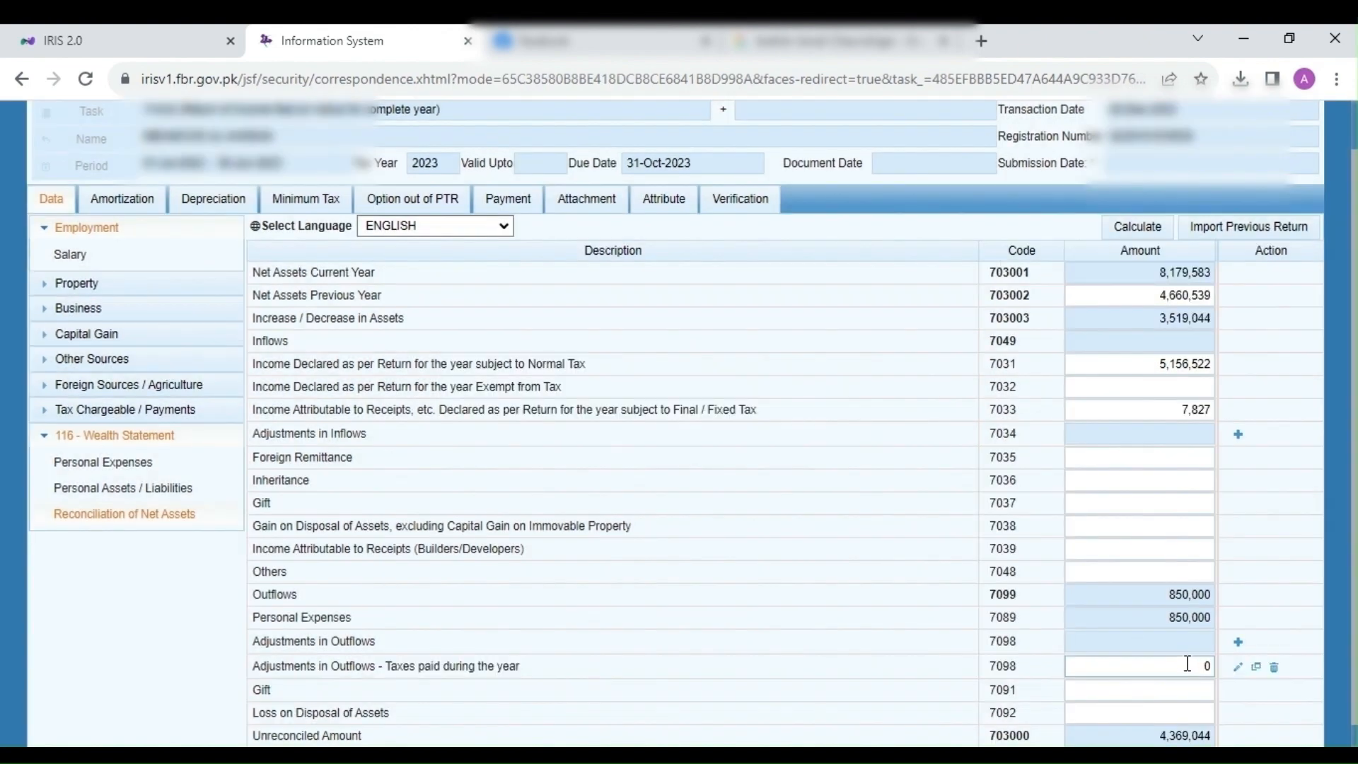
{"action": "left_click", "coordinate": [1188, 664]}
{"action": "type", "text": "795305"}
{"action": "left_click", "coordinate": [1151, 227]}
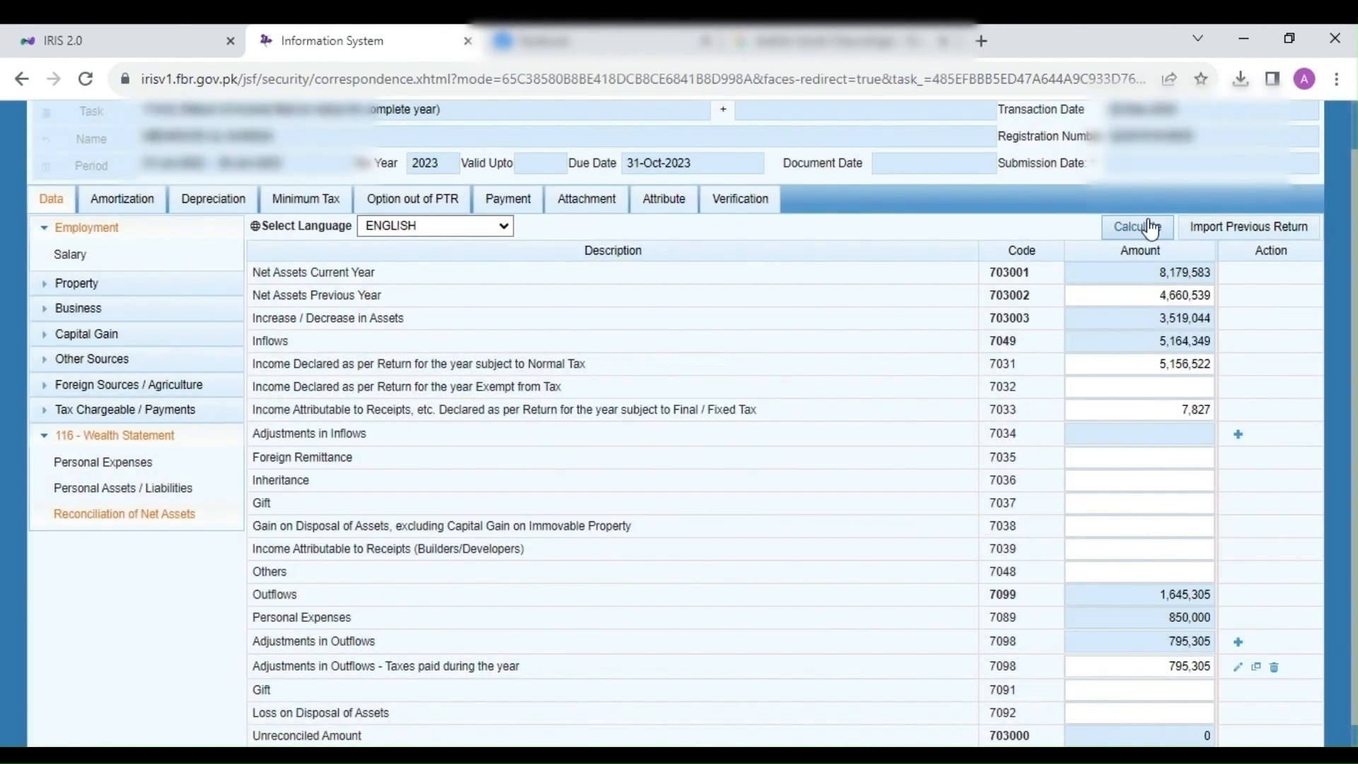
{"action": "left_click", "coordinate": [1151, 227]}
{"action": "scroll", "coordinate": [1103, 335], "scroll_direction": "down", "scroll_amount": 1}
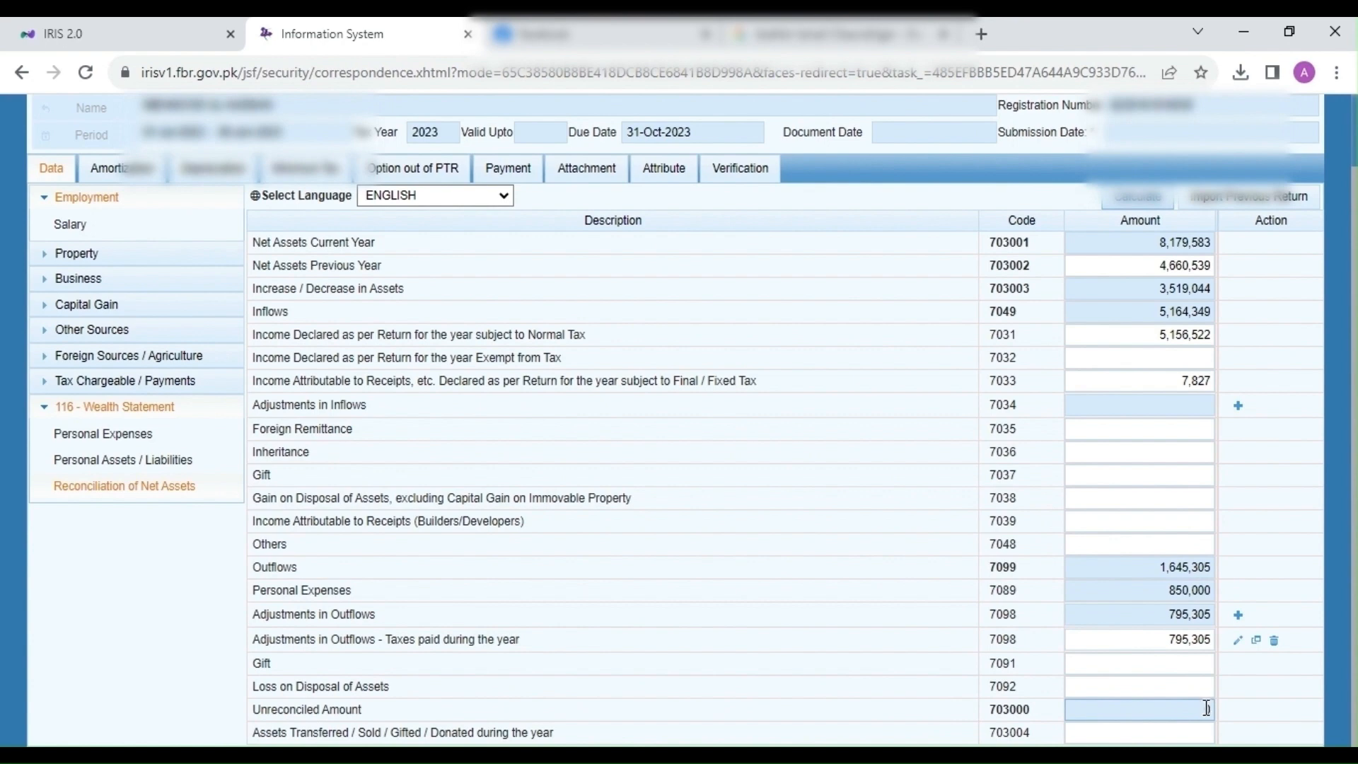
{"action": "scroll", "coordinate": [747, 530], "scroll_direction": "up", "scroll_amount": 1}
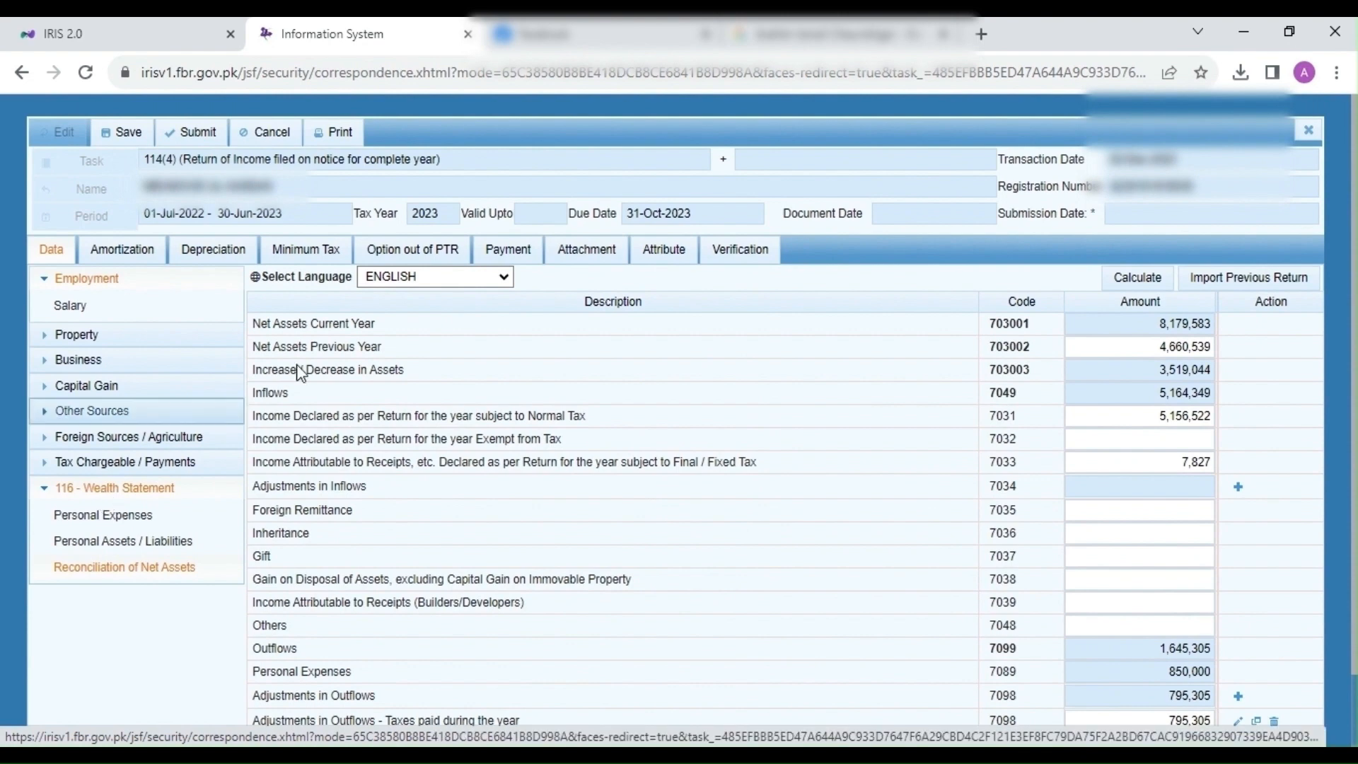
Step: Enter the PIN in the Verification section and verify it
{"action": "left_click", "coordinate": [746, 263]}
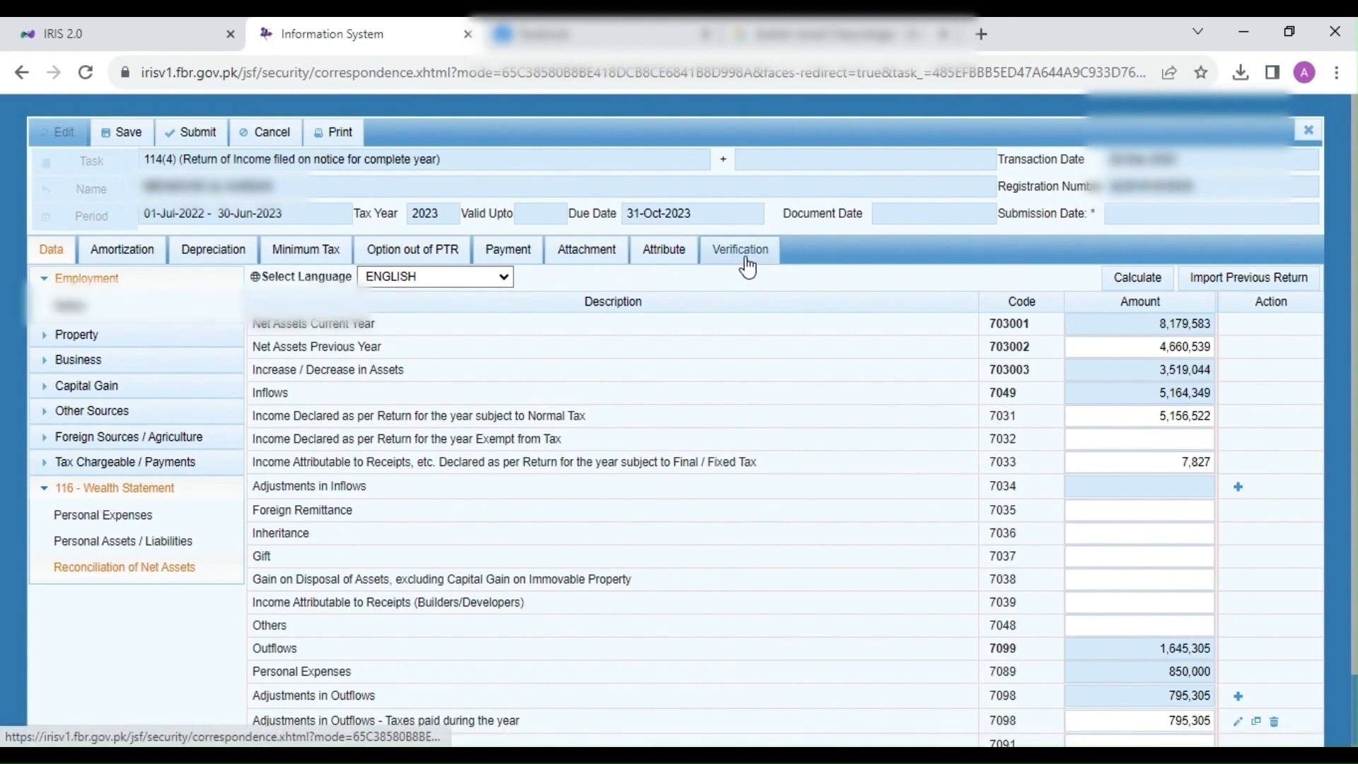
{"action": "left_click", "coordinate": [103, 354]}
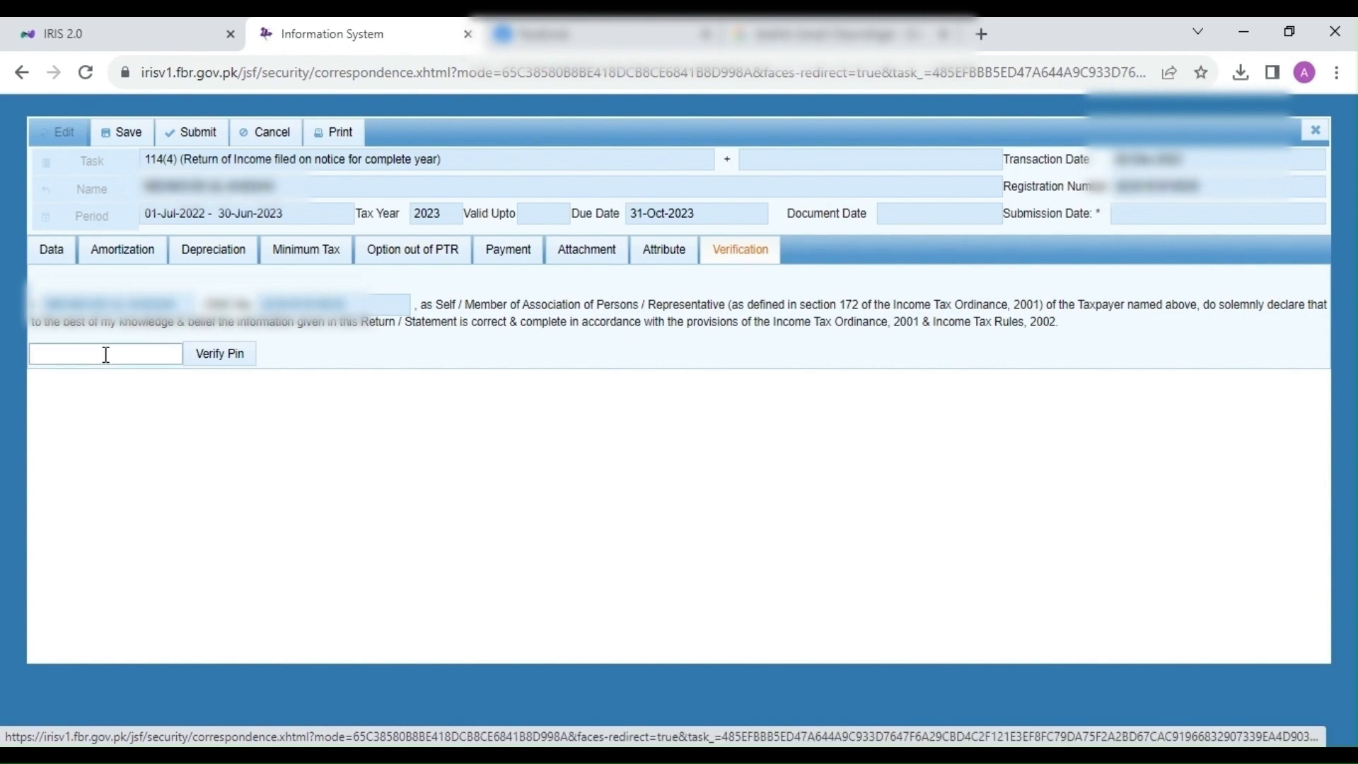
{"action": "type", "text": "****"}
{"action": "left_click", "coordinate": [217, 360]}
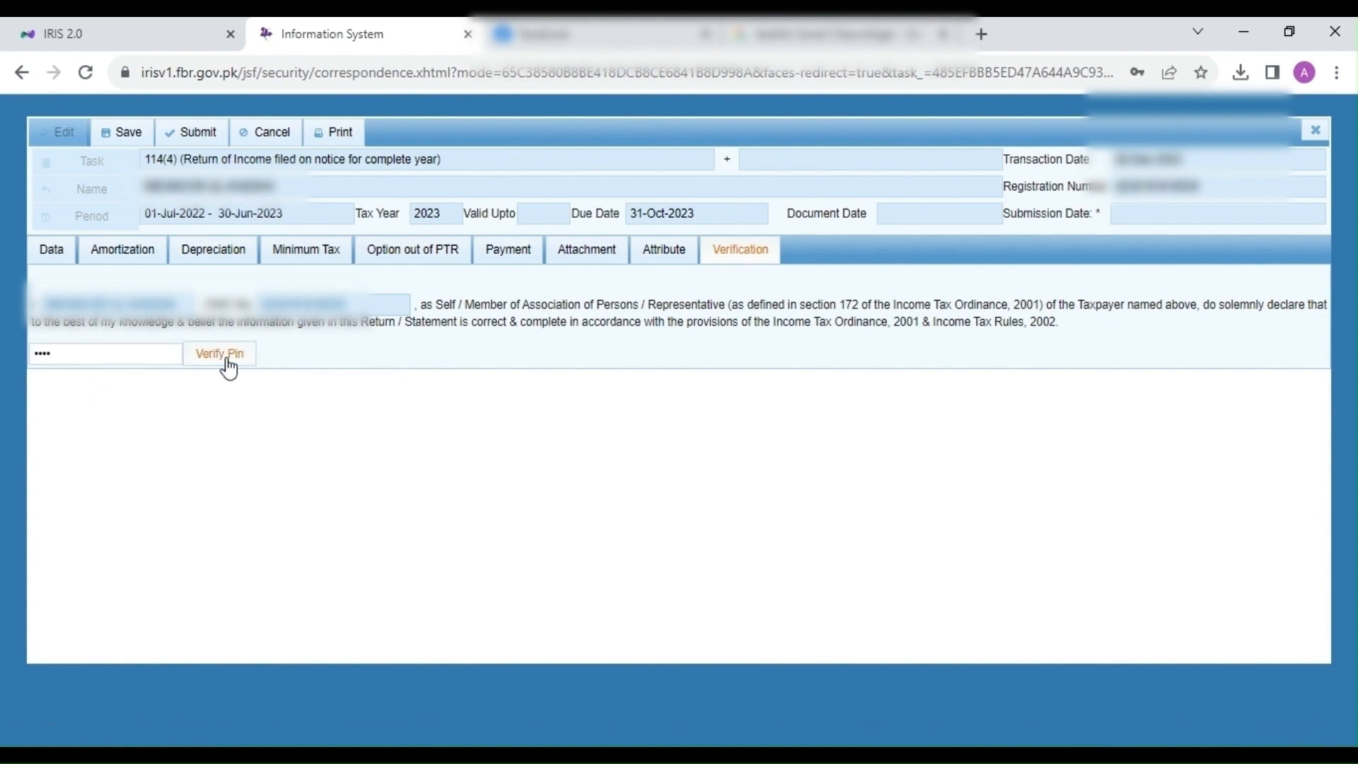
Step: Recalculate the return data and submit the 114(4) return, confirming with Yes
{"action": "left_click", "coordinate": [52, 258]}
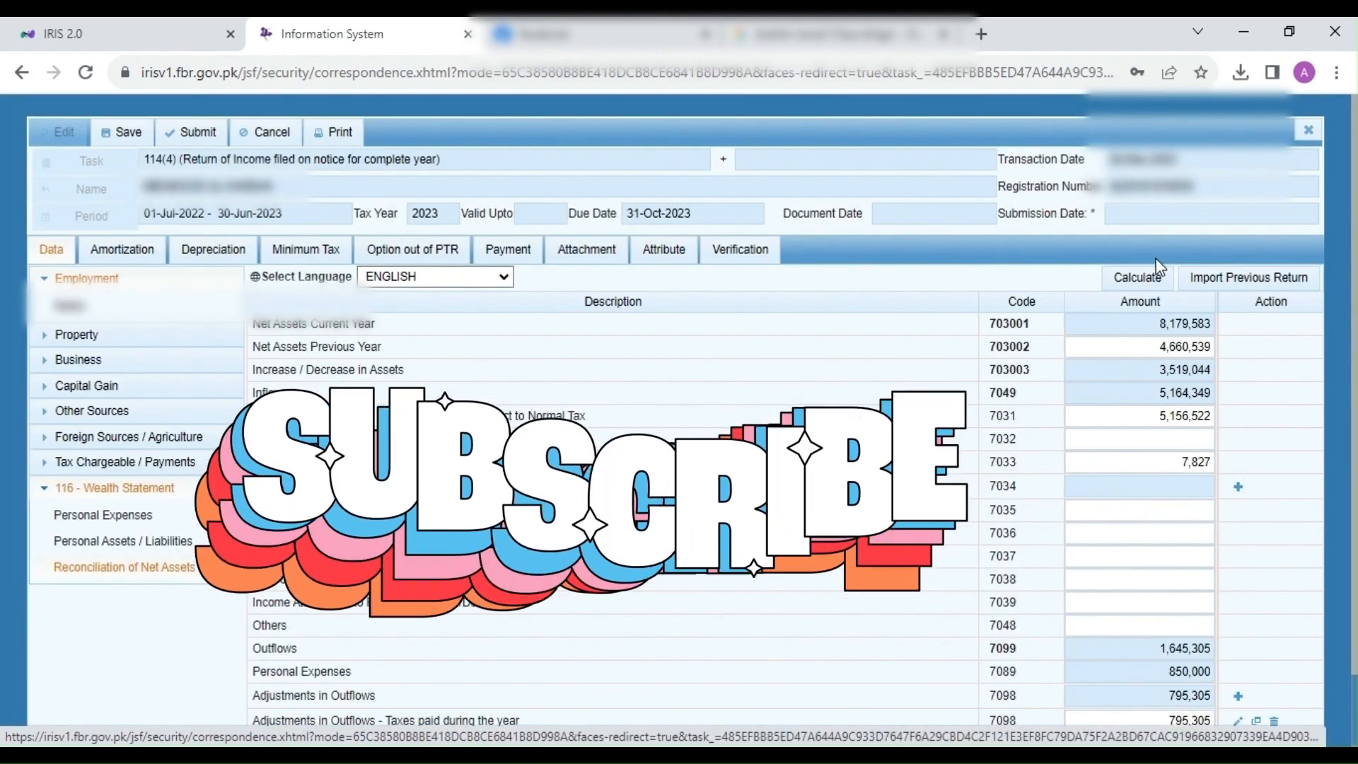
{"action": "left_click", "coordinate": [1138, 277]}
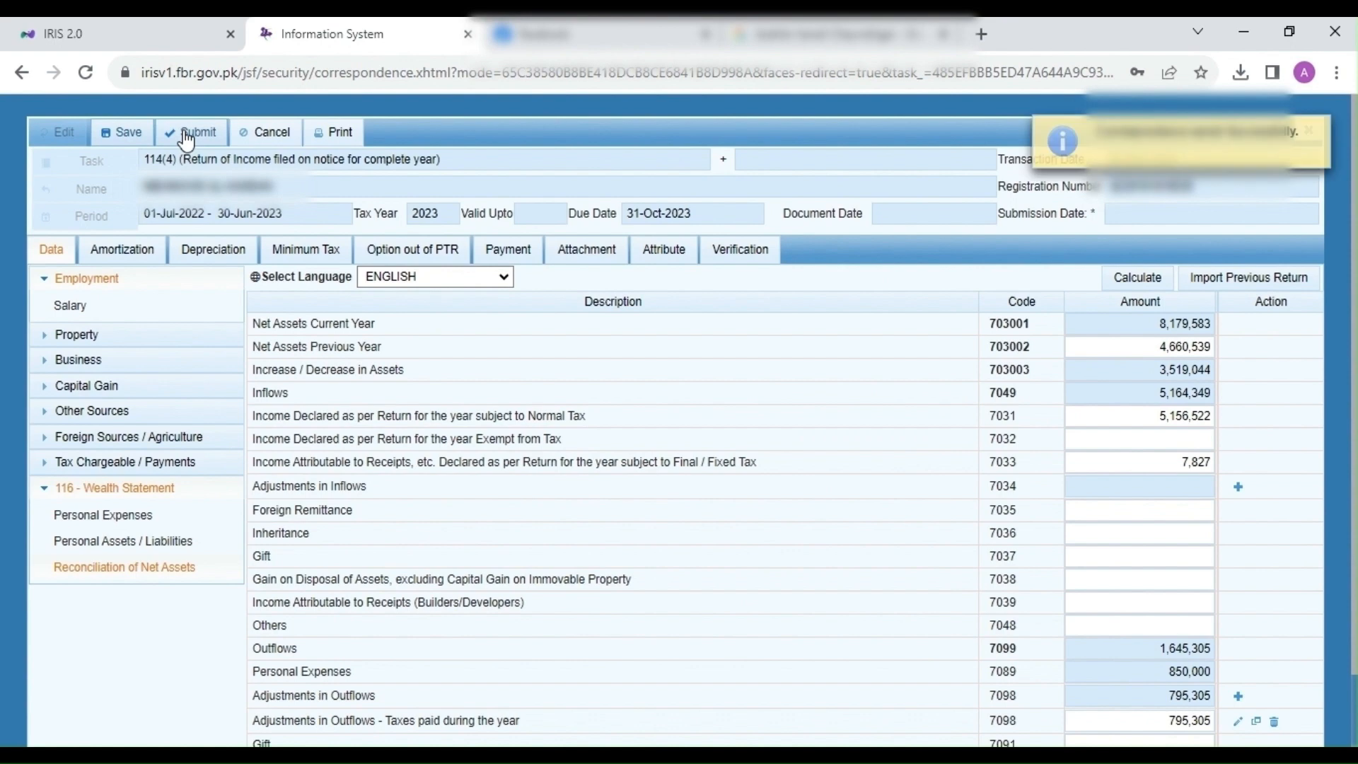
{"action": "left_click", "coordinate": [188, 136]}
{"action": "left_click", "coordinate": [505, 460]}
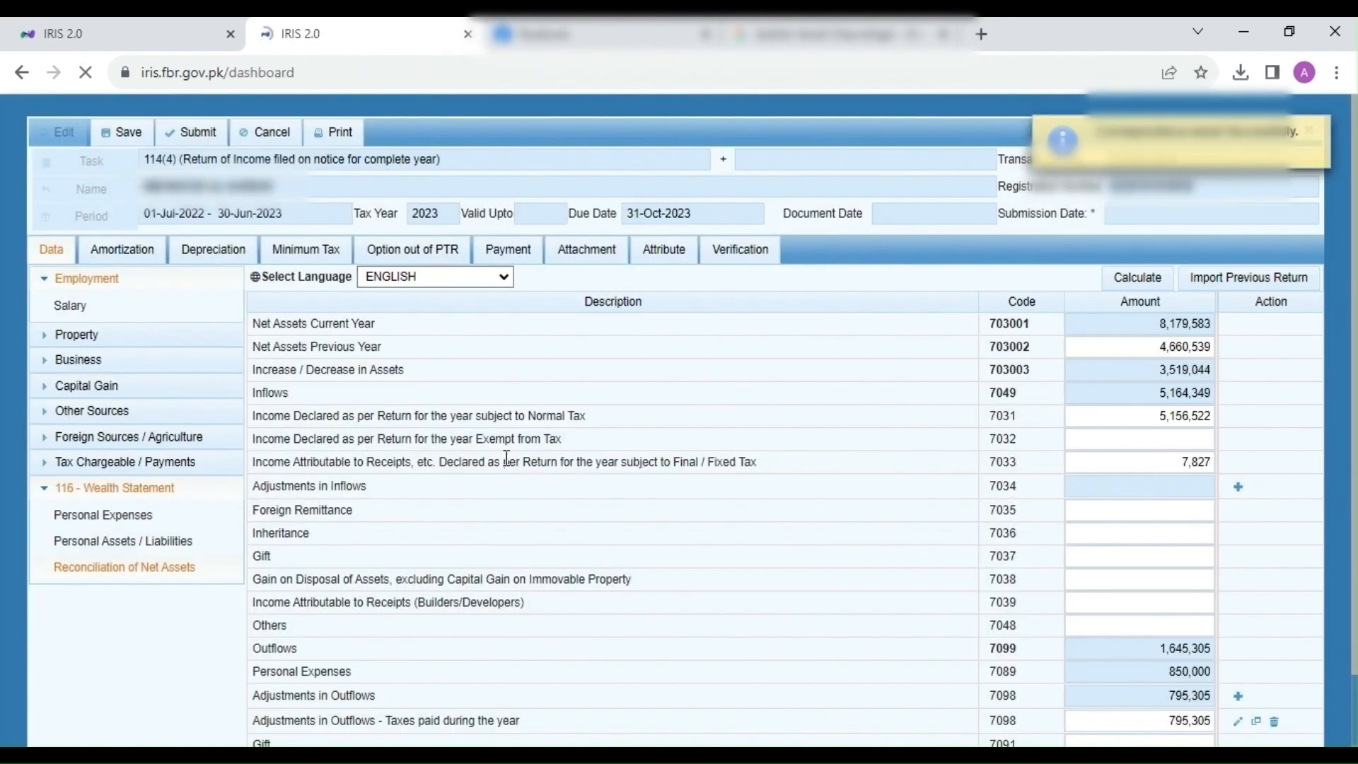